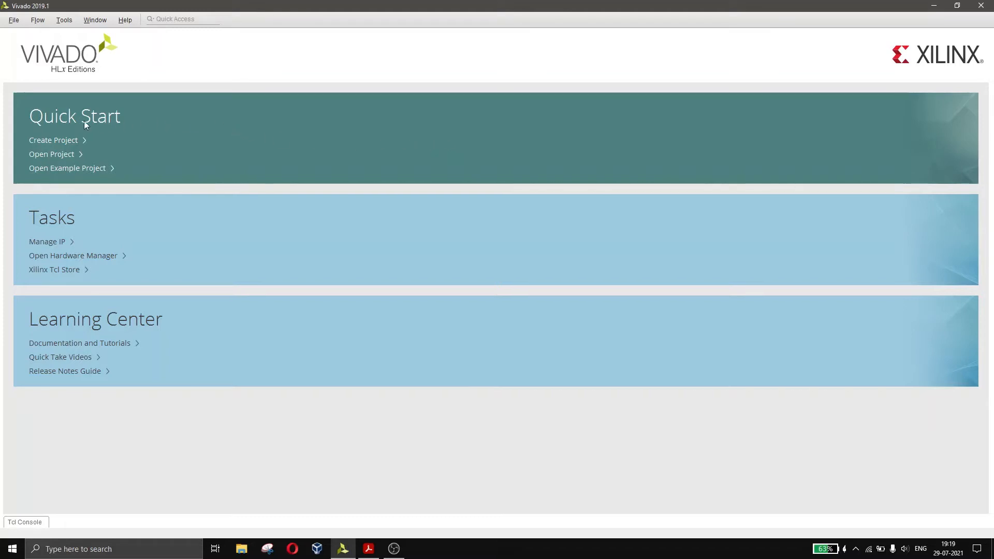
Start a new project and name it Microblaze_MCU, keeping the default location and project subdirectory
left_click(66, 140)
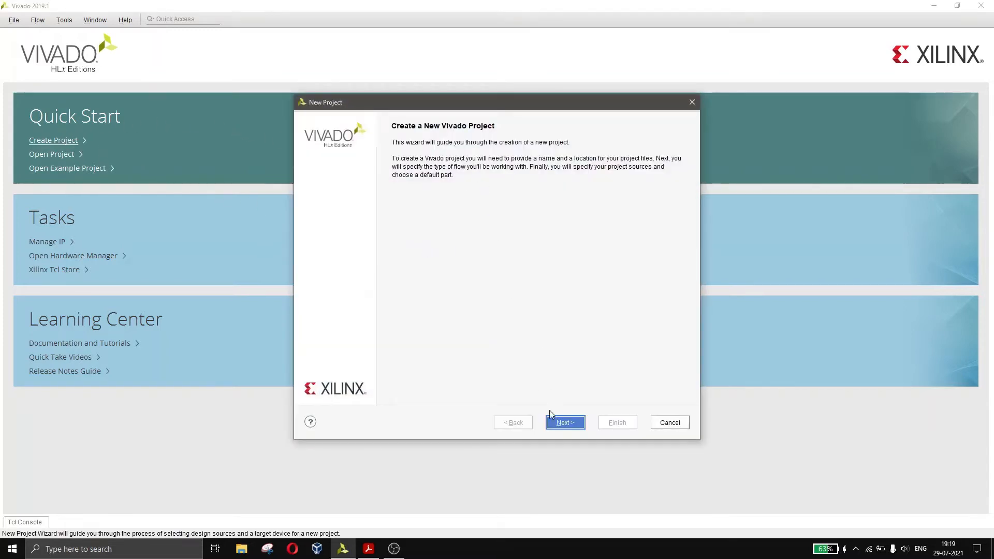
left_click(564, 423)
left_click_drag(408, 173, 357, 174)
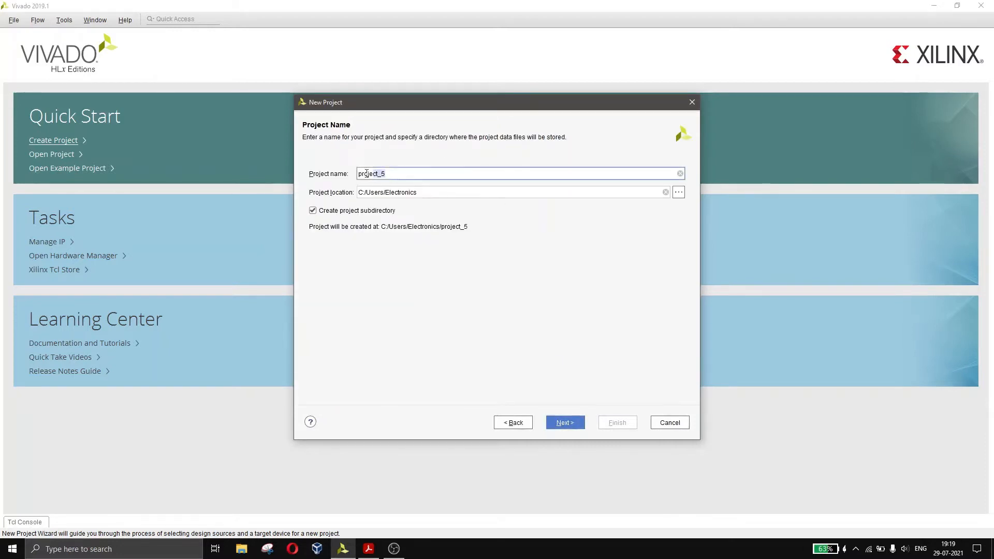
type("Microb")
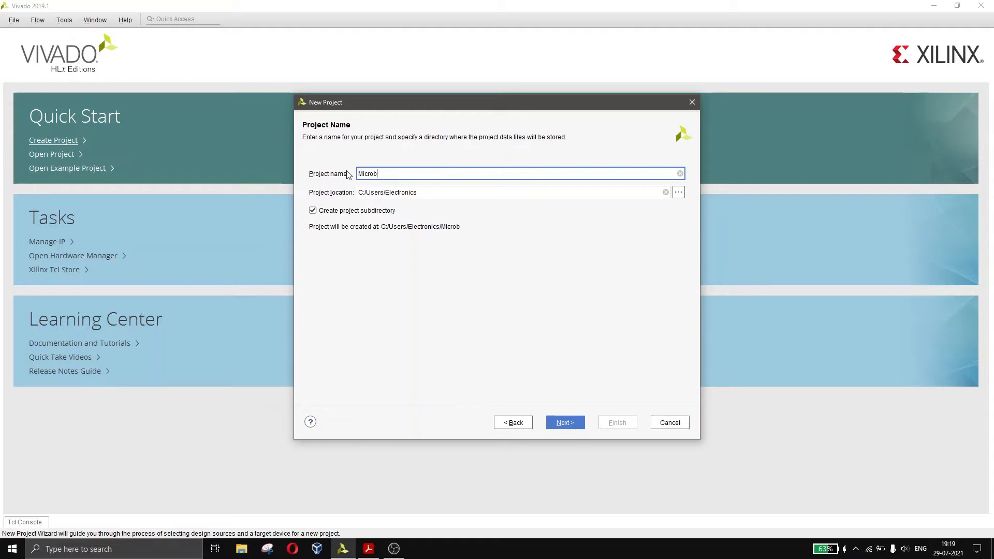
type("laze_MCU")
left_click(575, 428)
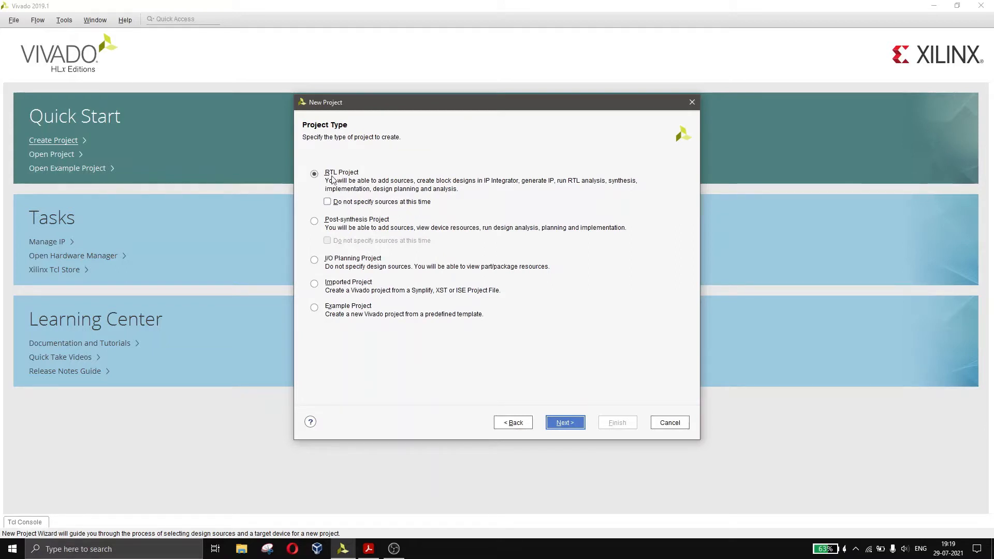
Keep the RTL project type and proceed without adding any source or constraint files
left_click(572, 422)
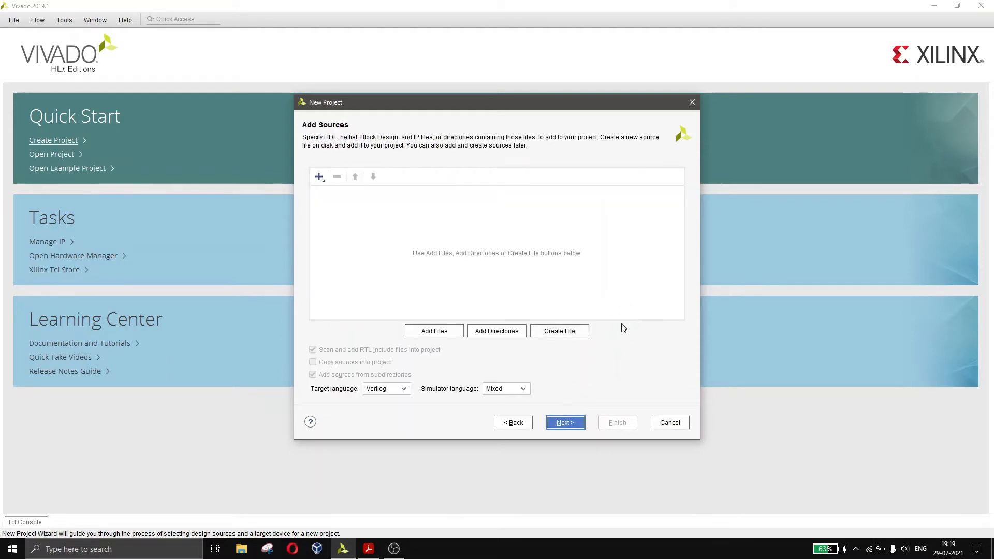
left_click(570, 425)
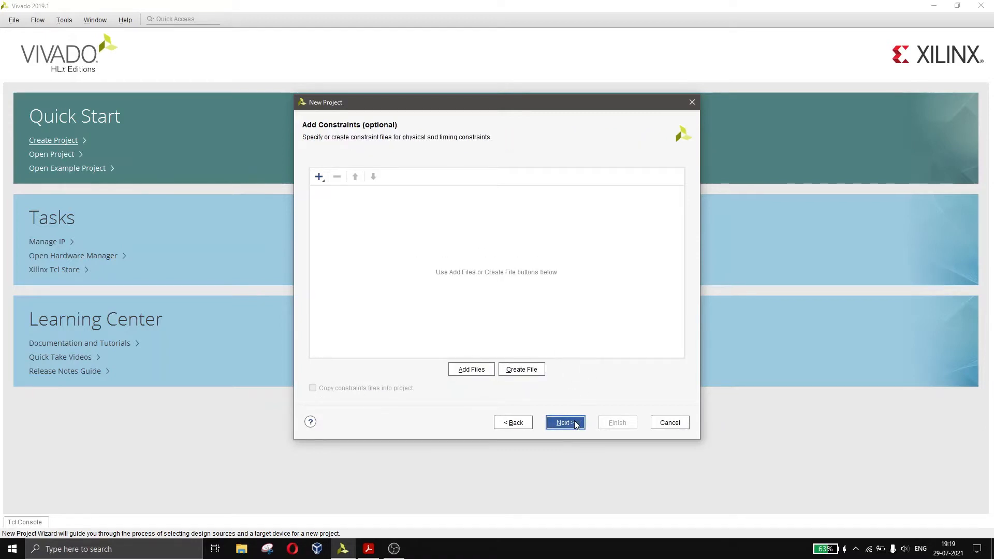
left_click(576, 424)
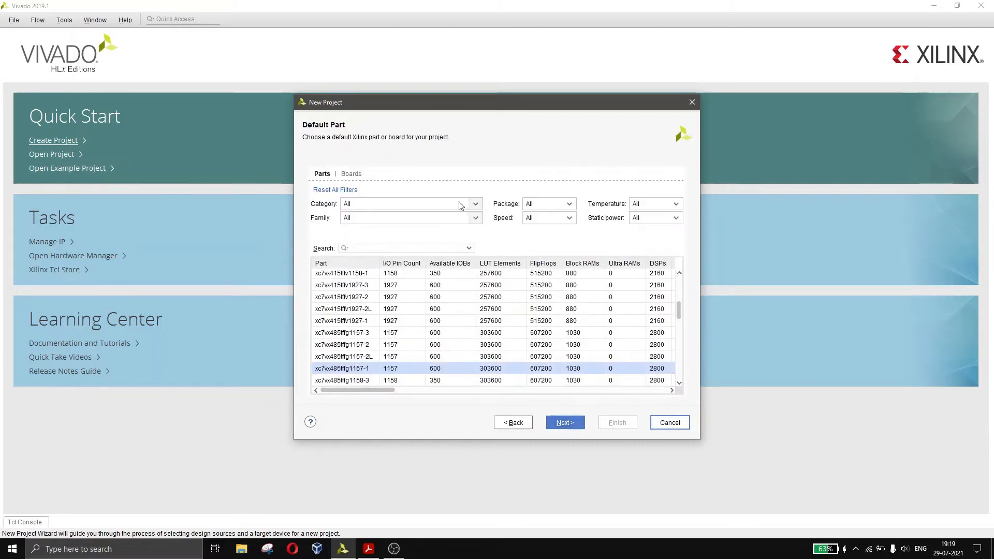
Filter the boards by vendor digilentinc.com, choose USB104 A7 as the default board, and finish creating the project
left_click(354, 176)
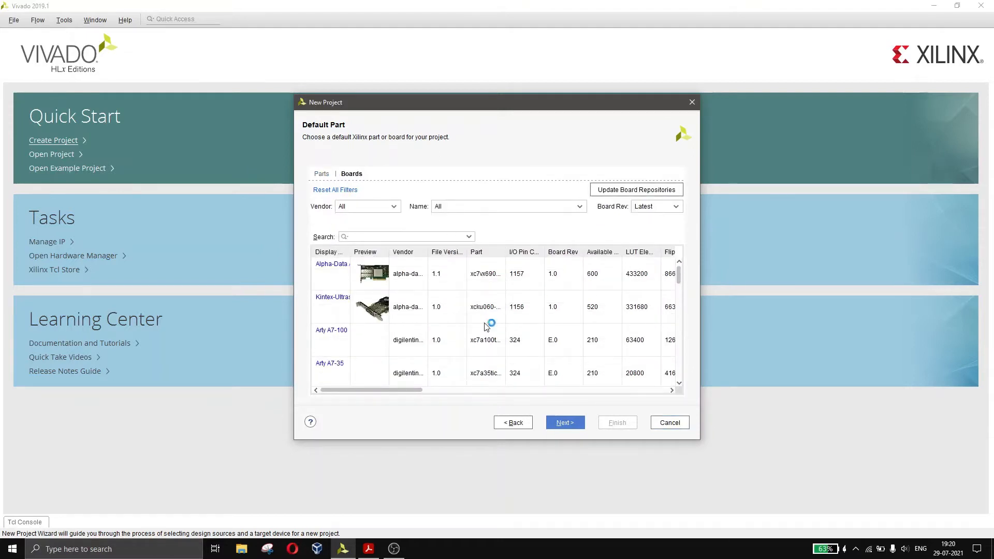
scroll(489, 325, "down", 10)
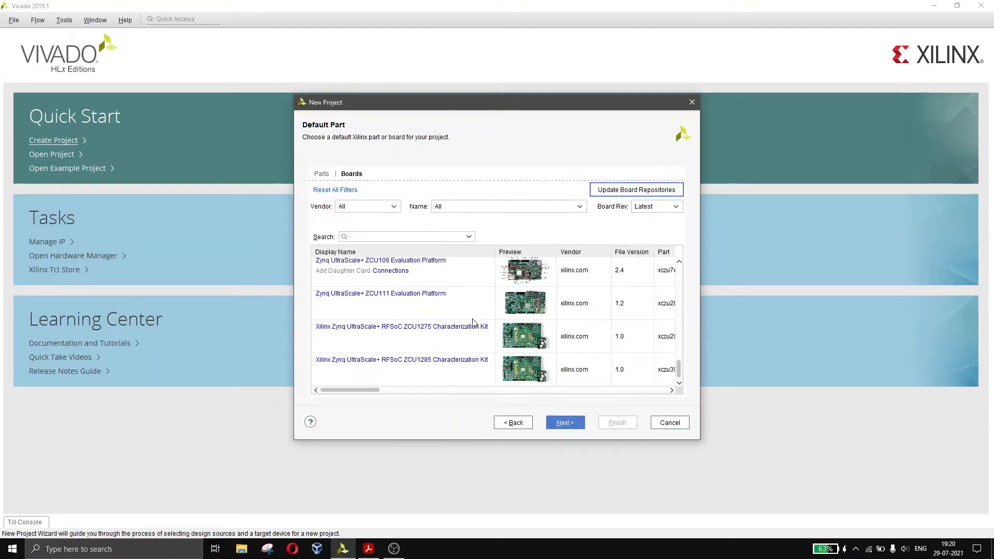
left_click(395, 207)
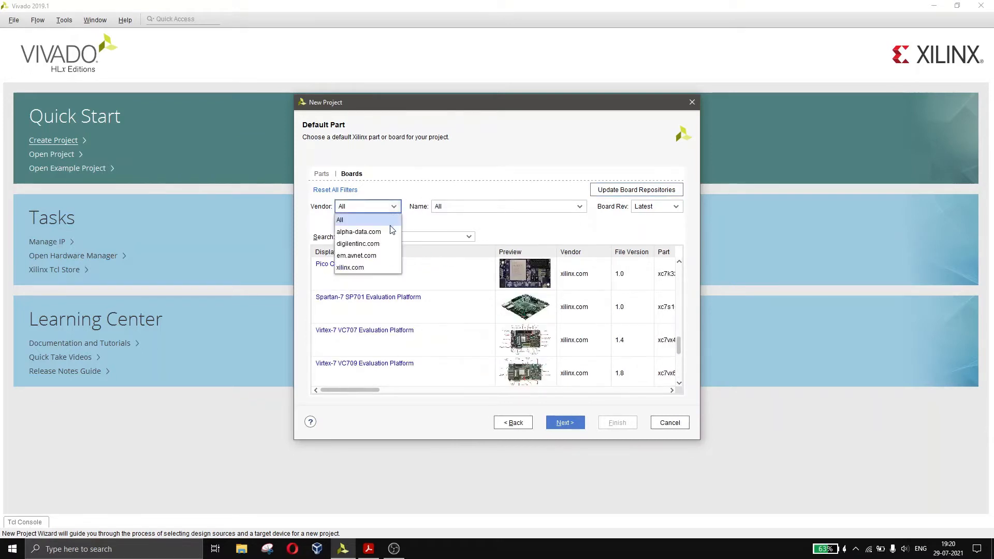
left_click(389, 243)
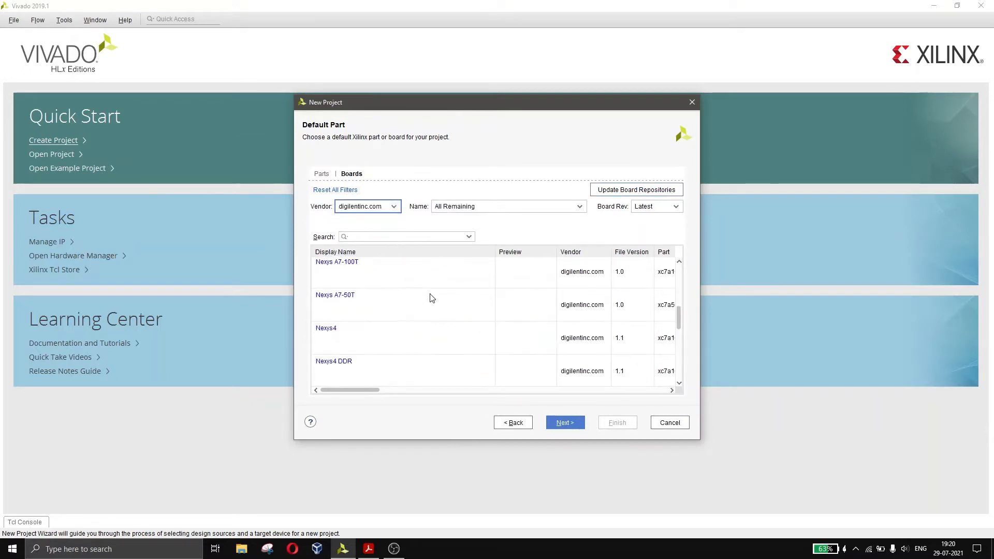
scroll(426, 299, "down", 10)
scroll(426, 299, "up", 3)
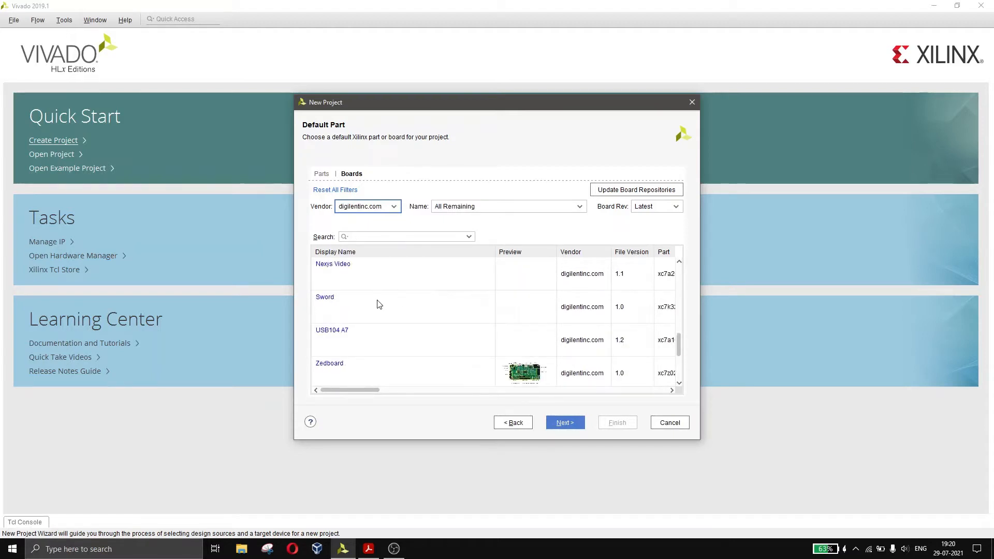
left_click(375, 338)
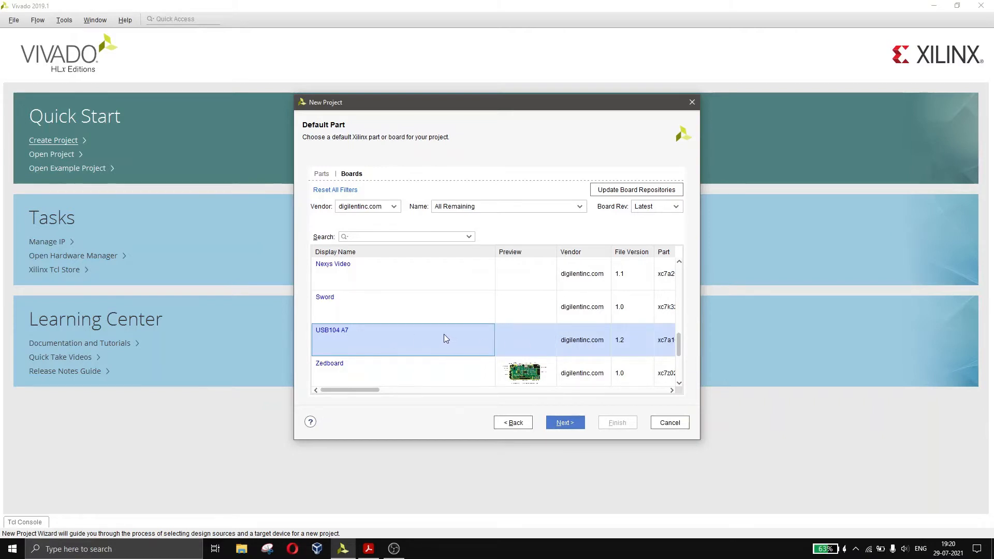
left_click(571, 422)
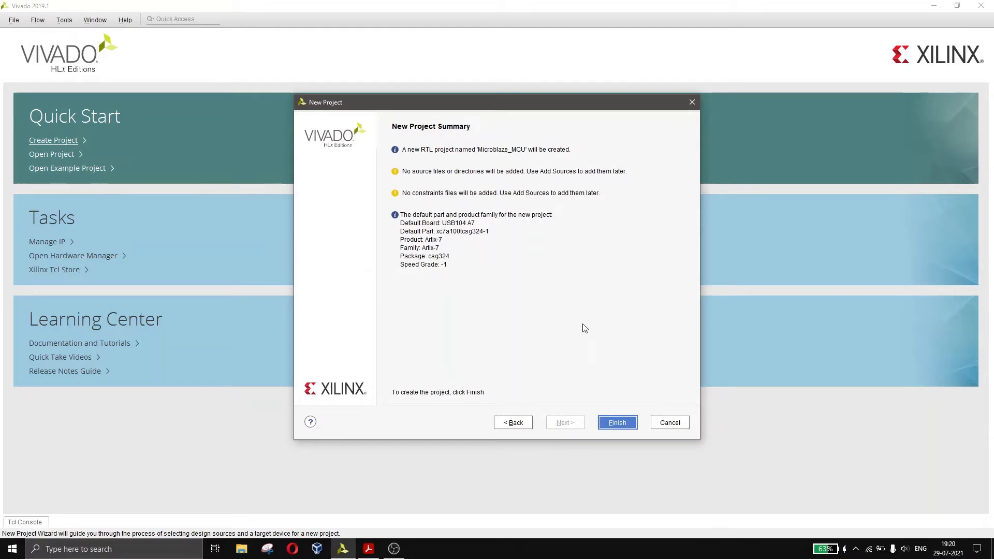
left_click(620, 422)
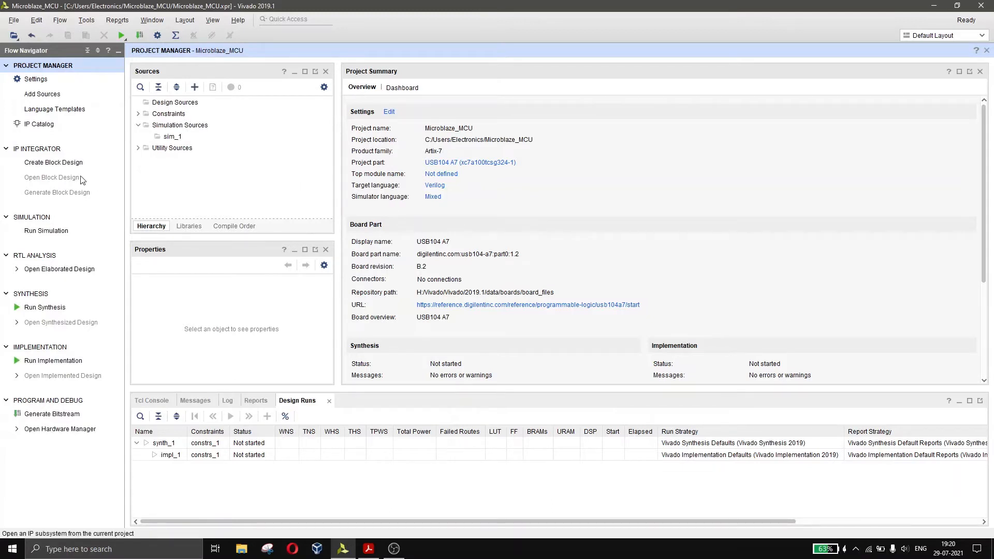
Create a block design named design_1 and close the IP Catalog and Project Summary views to enlarge the diagram
left_click(55, 163)
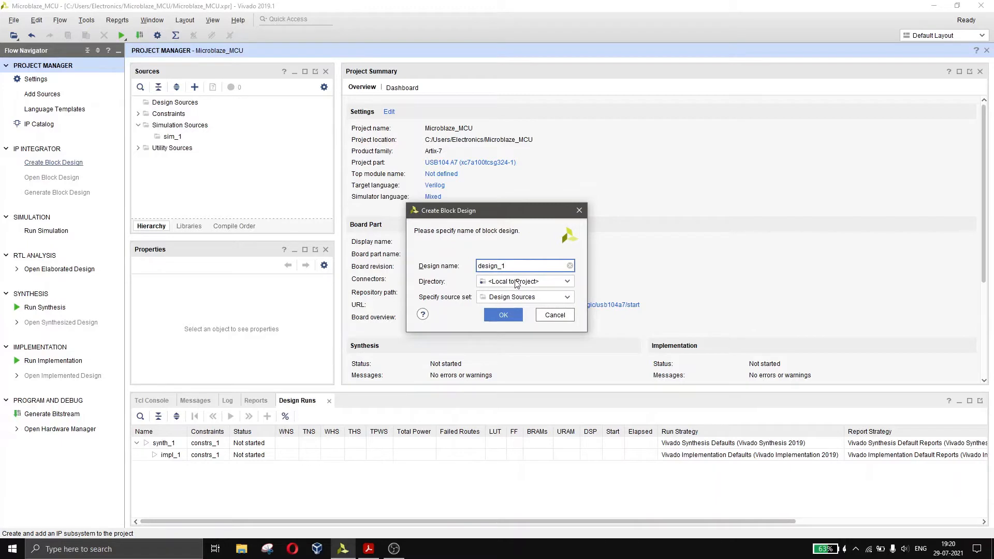
left_click(503, 315)
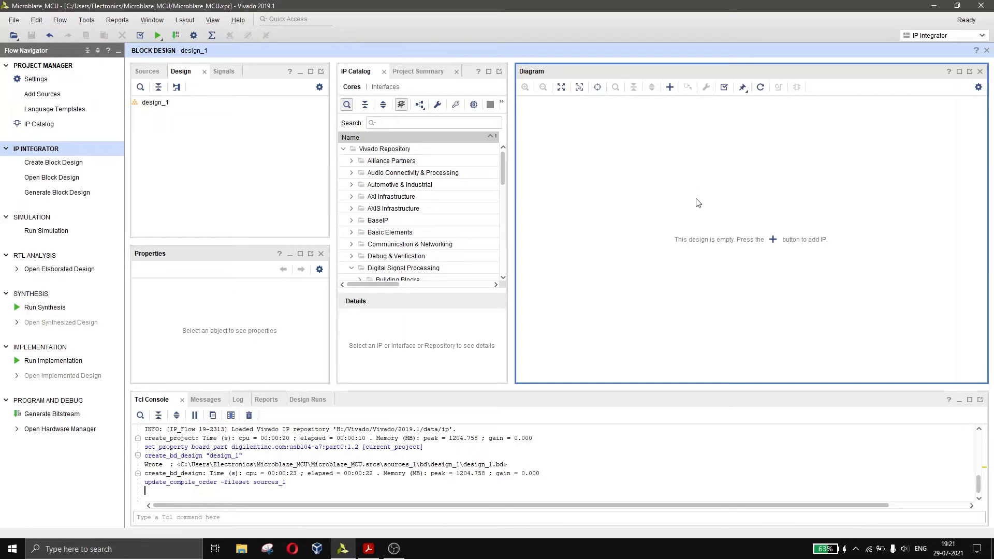
left_click(384, 72)
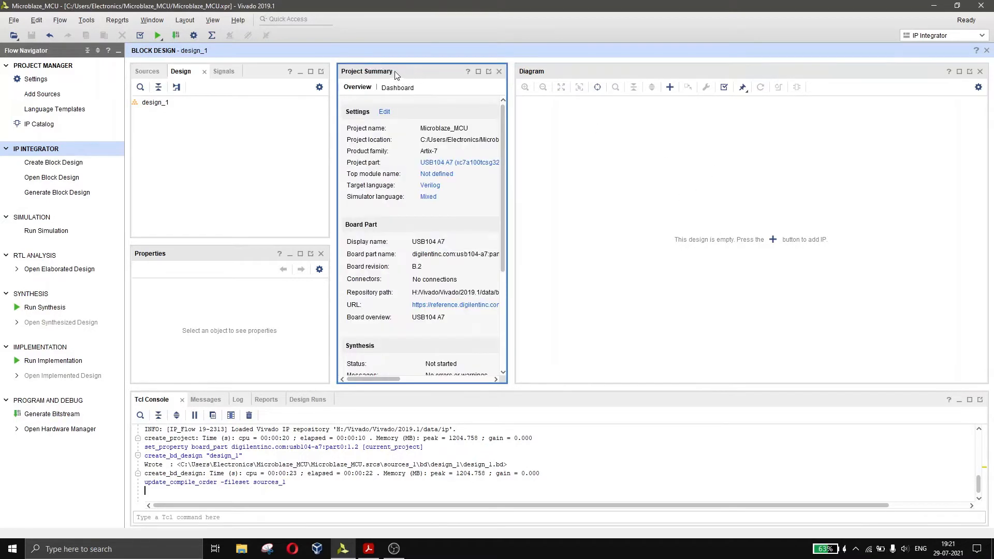
left_click(500, 72)
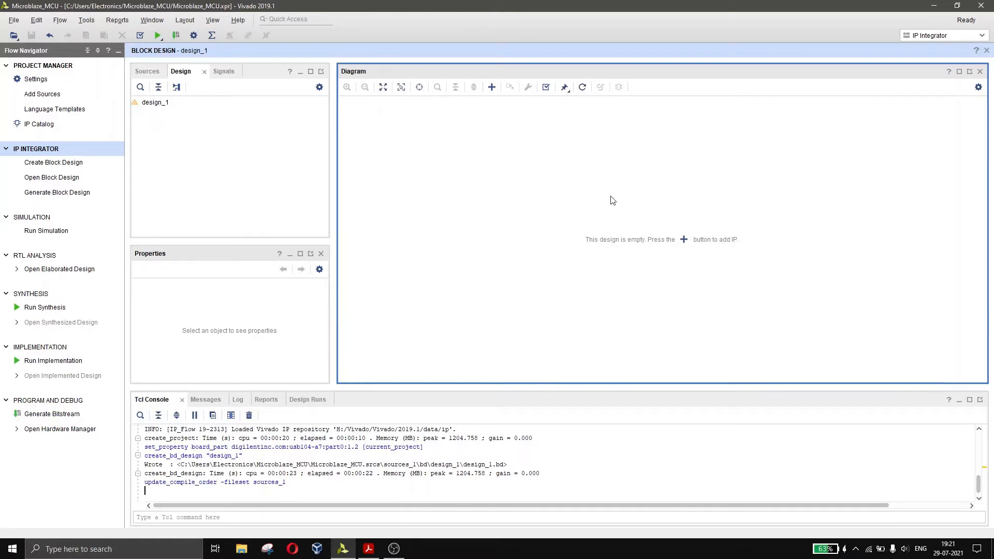
Add a MicroBlaze processor to the diagram and run block automation on it with the Microcontroller preset and 128KB local memory
left_click(492, 88)
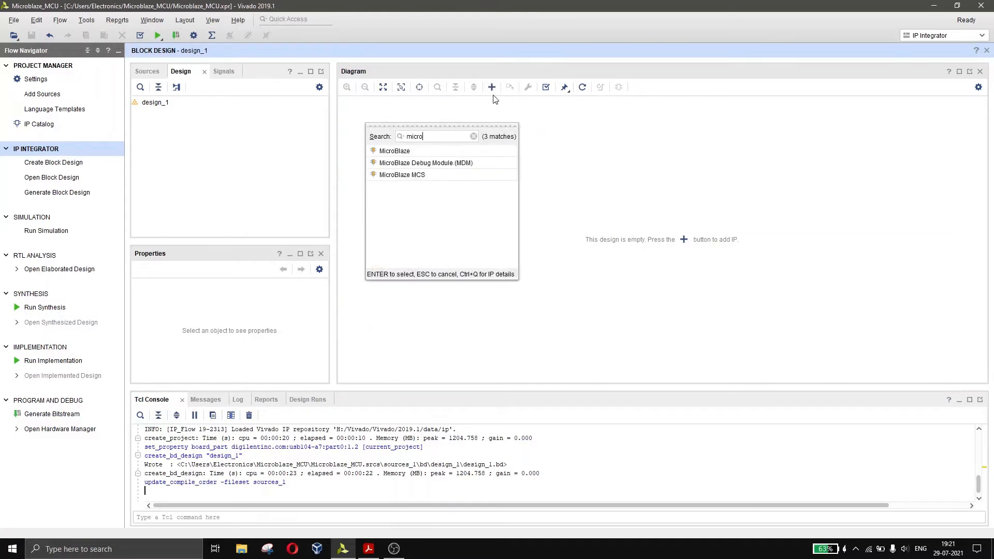
double_click(437, 151)
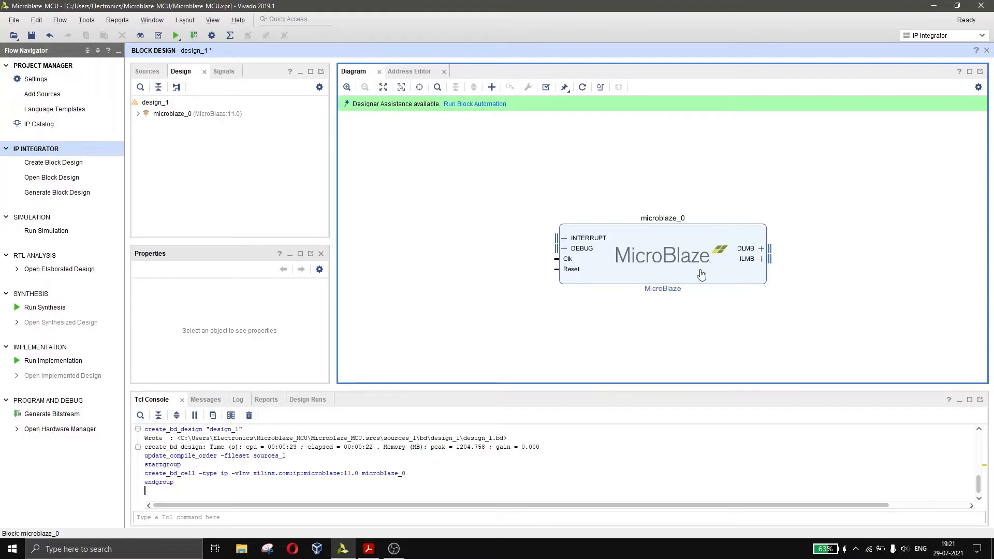
left_click(480, 105)
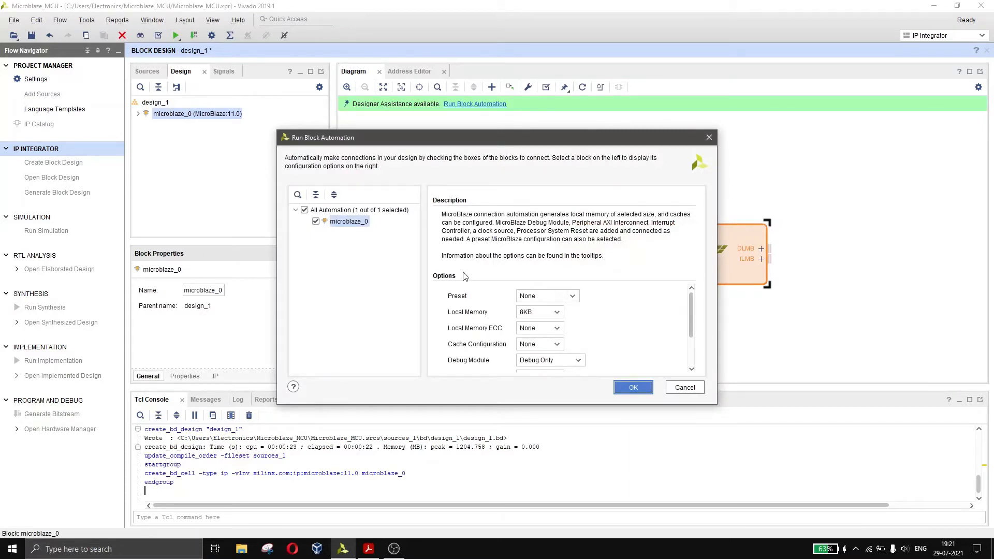
left_click(574, 296)
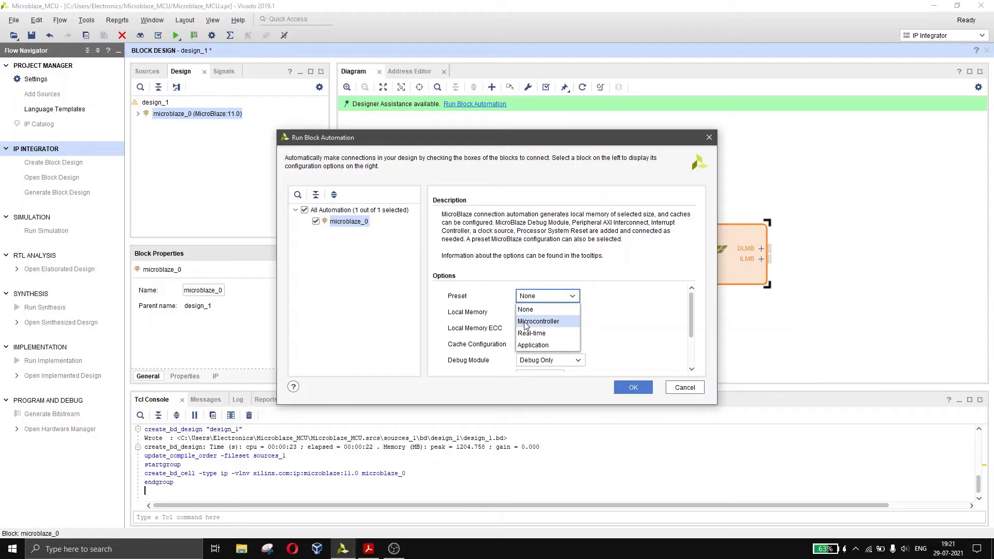
left_click(568, 324)
left_click(558, 312)
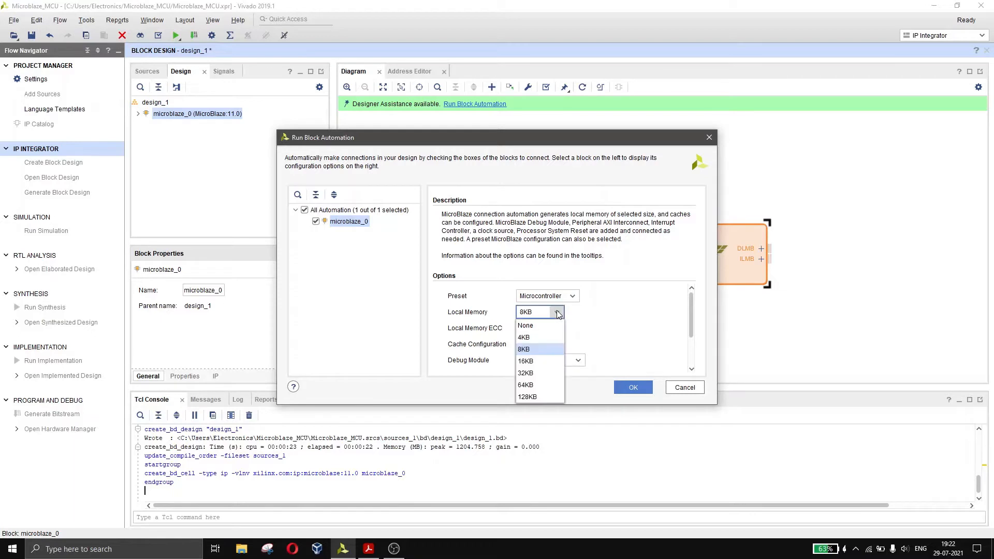
left_click(549, 398)
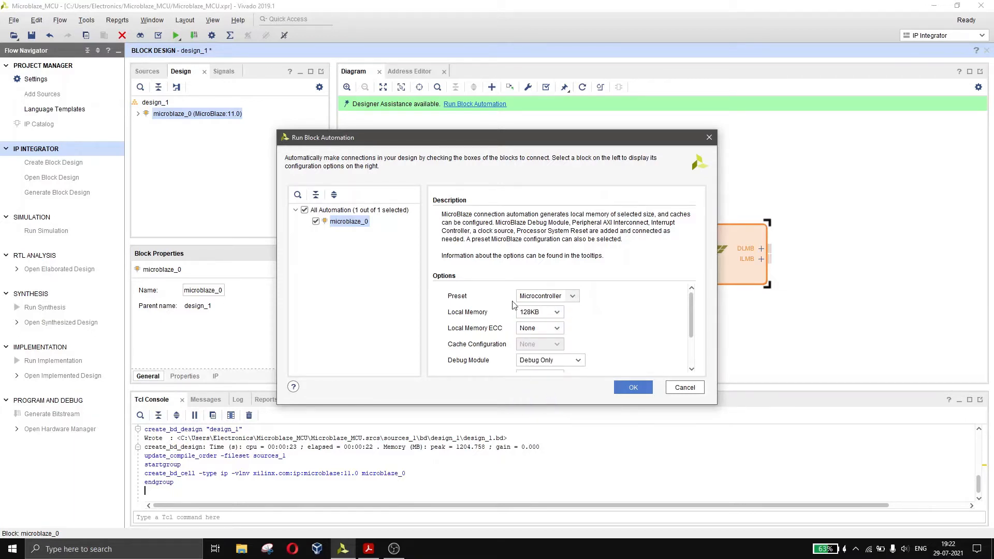
left_click_drag(690, 311, 692, 346)
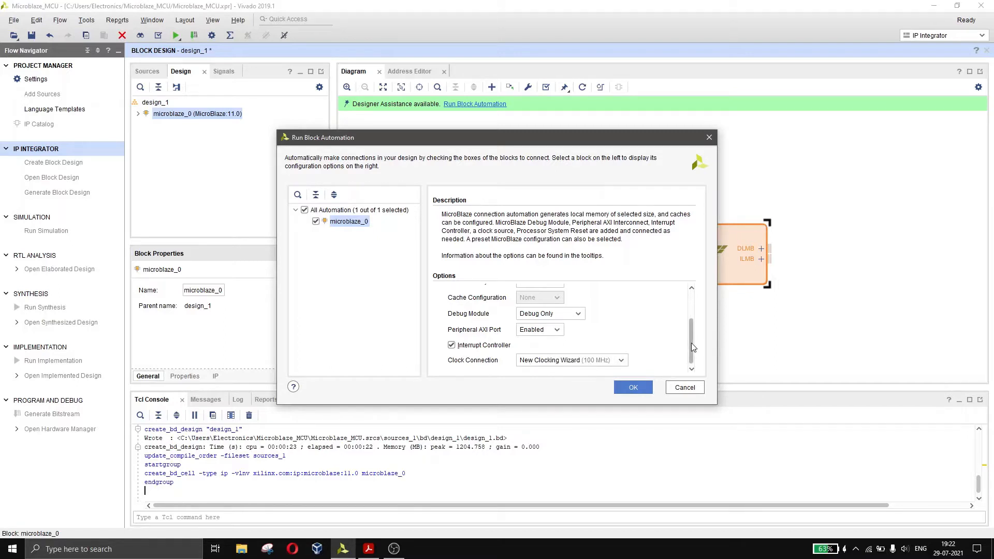
left_click_drag(691, 342, 691, 308)
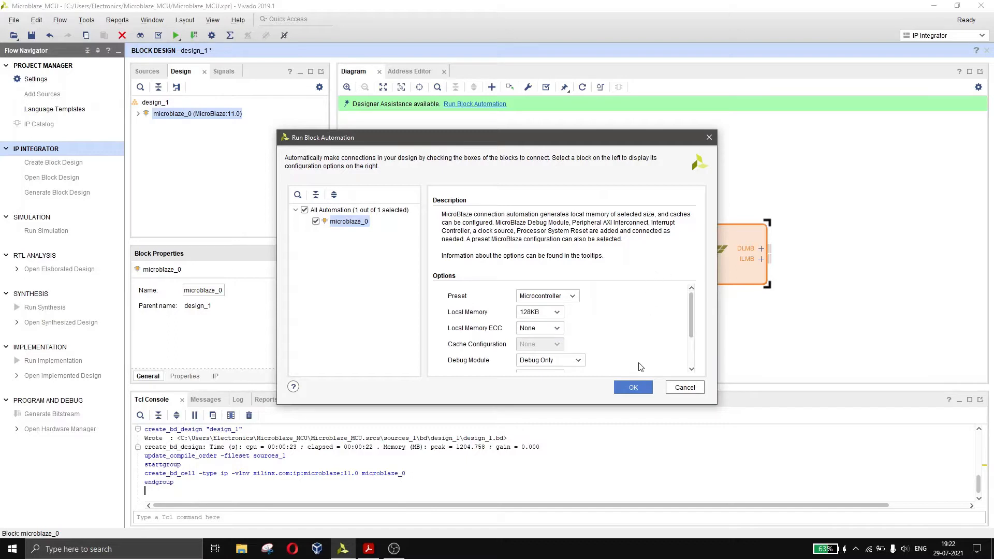
left_click(633, 388)
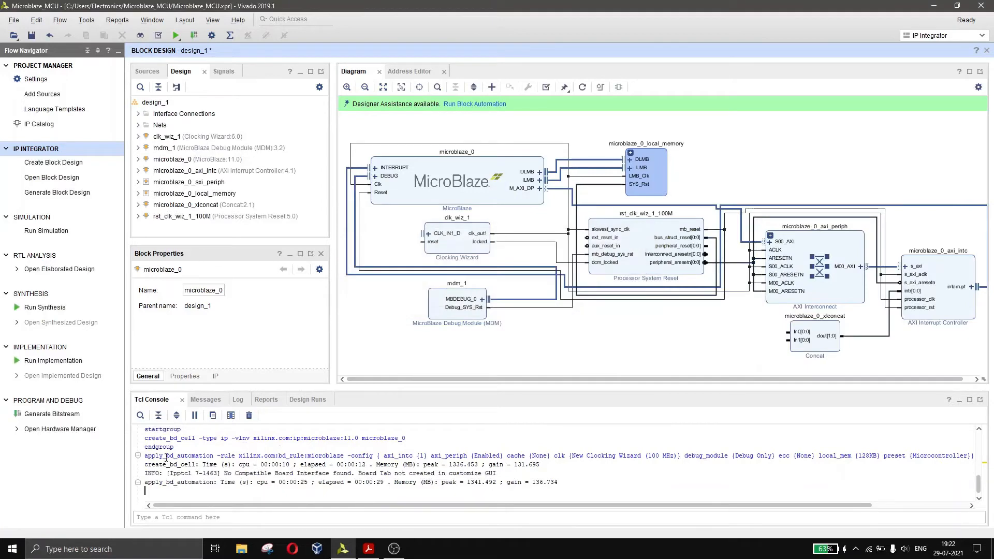
Regenerate the layout of the block diagram to arrange the MicroBlaze system blocks
scroll(192, 454, "up", 5)
scroll(474, 494, "down", 5)
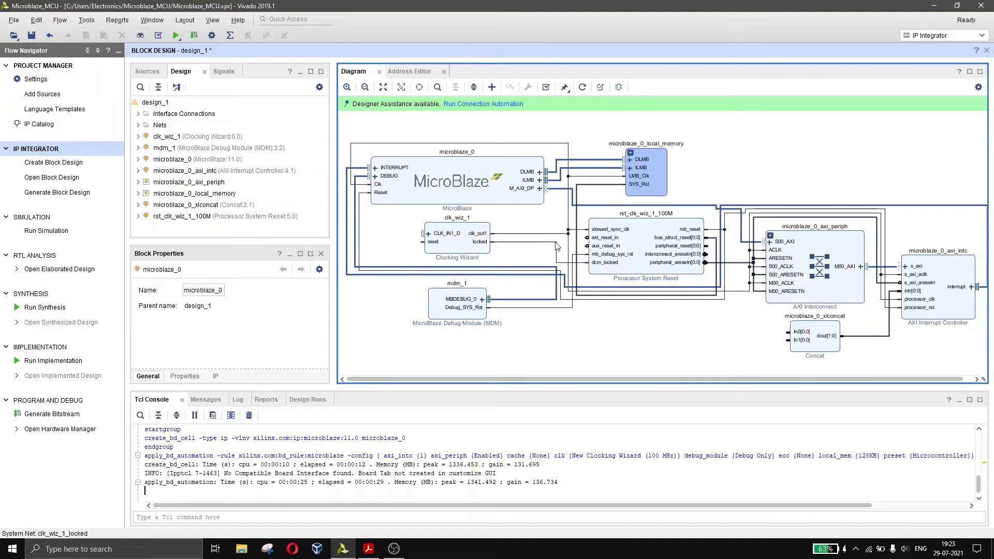
left_click(583, 88)
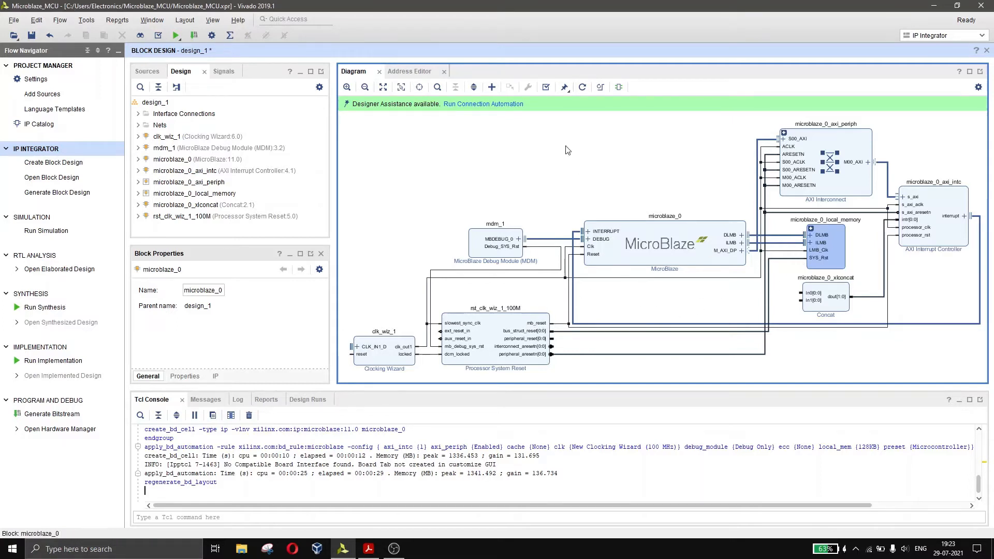
left_click(482, 105)
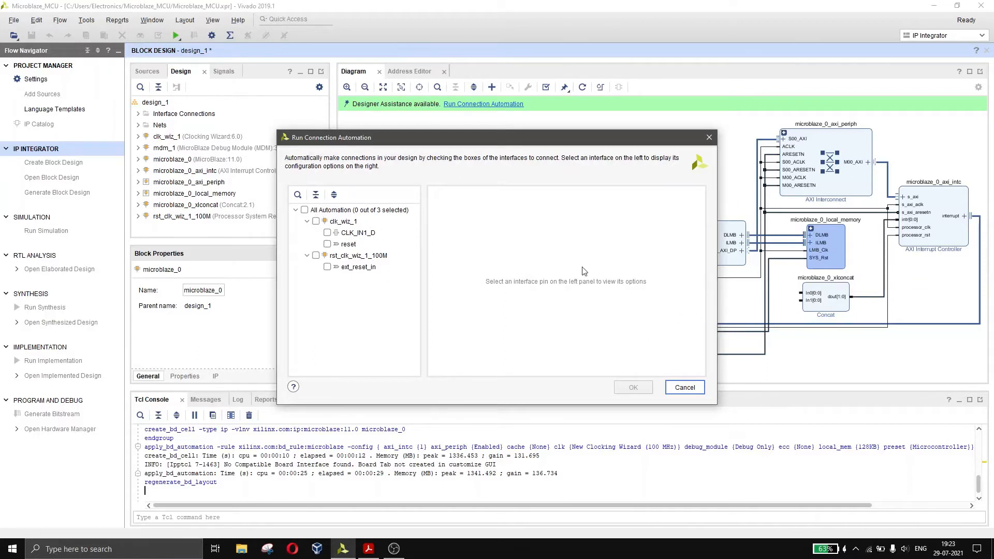
left_click(686, 387)
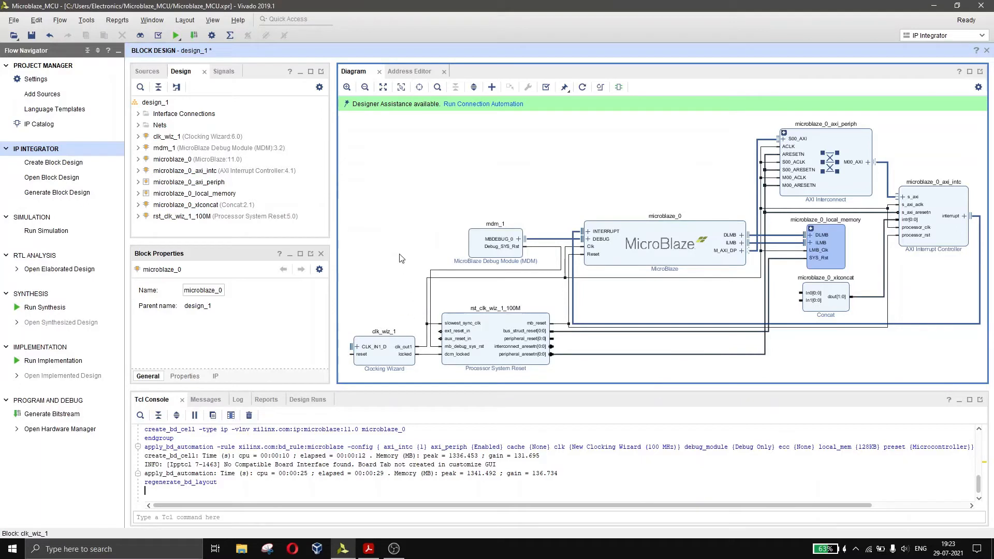
left_click_drag(668, 307, 703, 269)
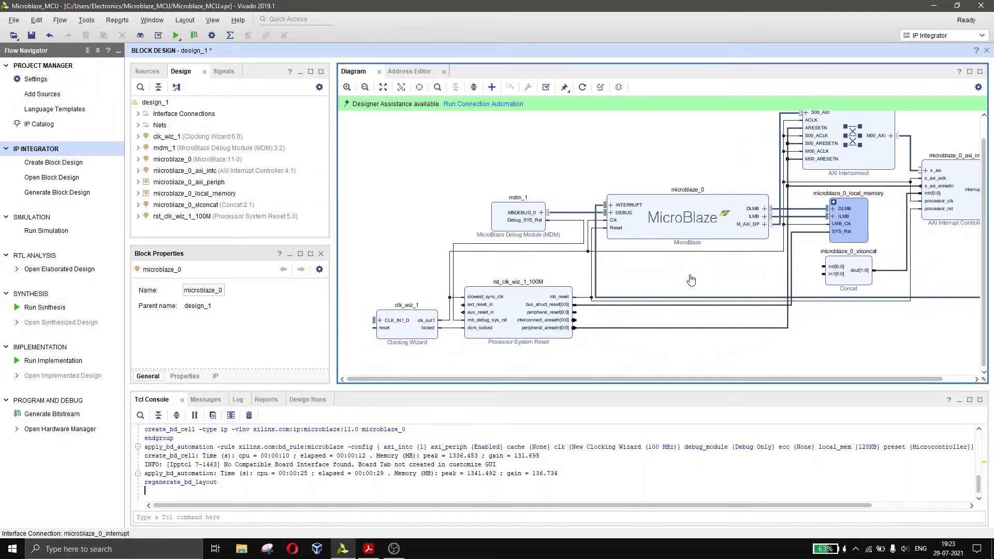
Show the board component list and connect the board's System Clock to the clk_wiz_1 Clocking Wizard
left_click(152, 20)
key("Return")
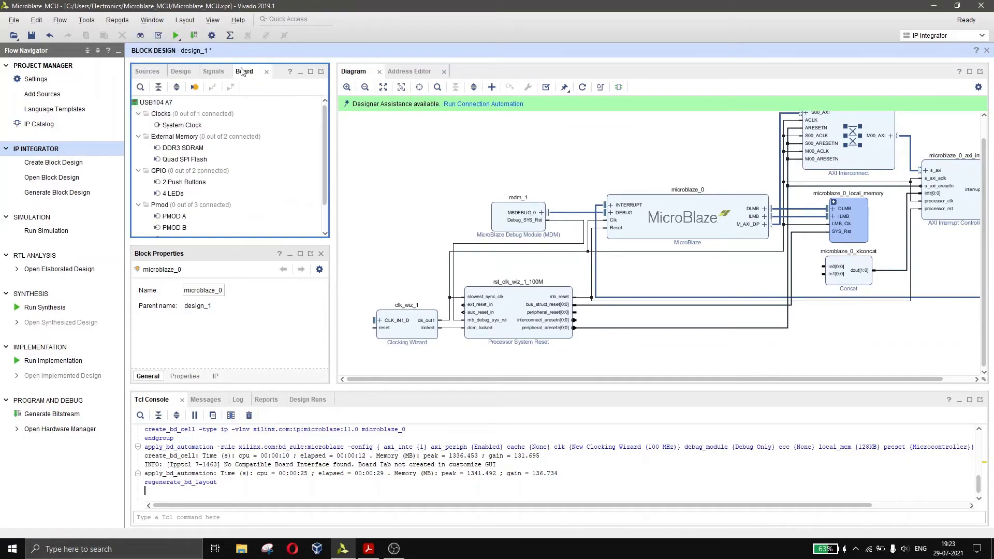
left_click_drag(323, 145, 325, 116)
left_click(182, 126)
left_click_drag(182, 126, 400, 312)
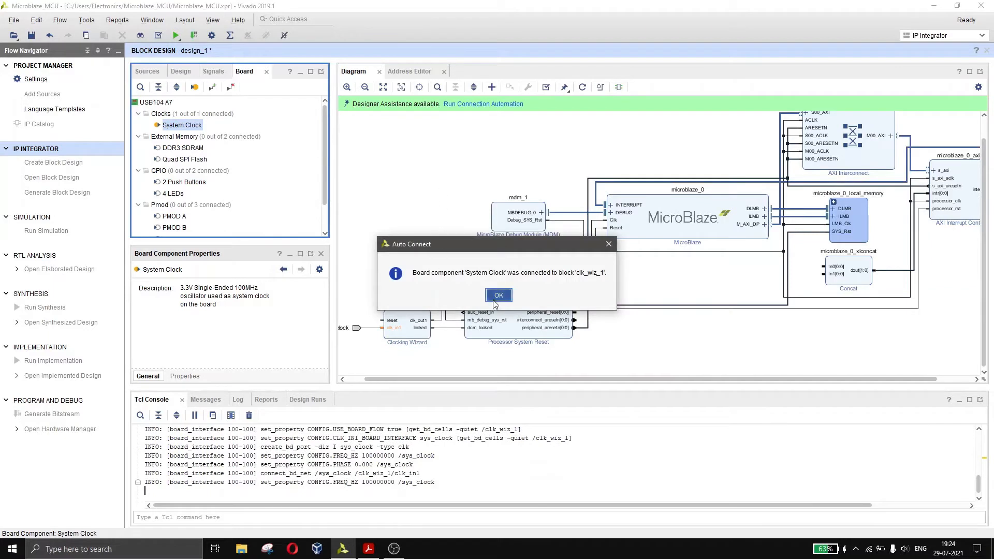
Review the clk_wiz_1 Clocking Wizard's board interface, clocking options, output clock and reset type settings, and accept them
left_click(498, 296)
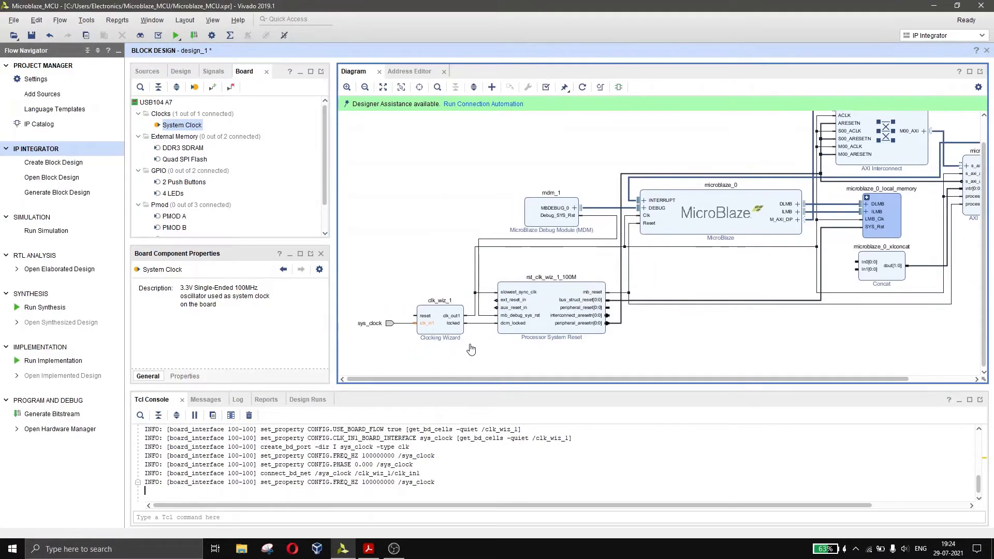
left_click_drag(461, 357, 452, 364)
left_click(395, 223)
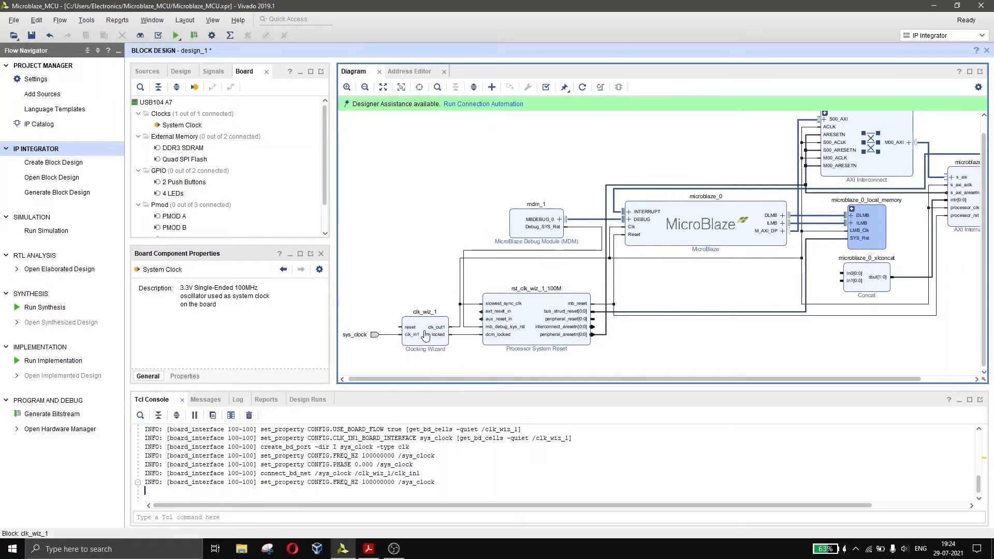
left_click(426, 336)
double_click(425, 336)
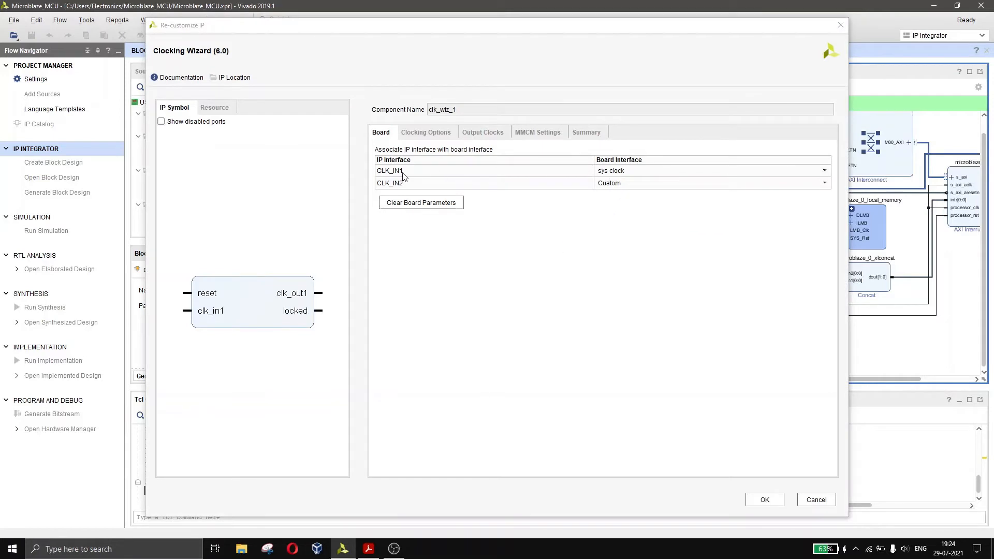
left_click(425, 133)
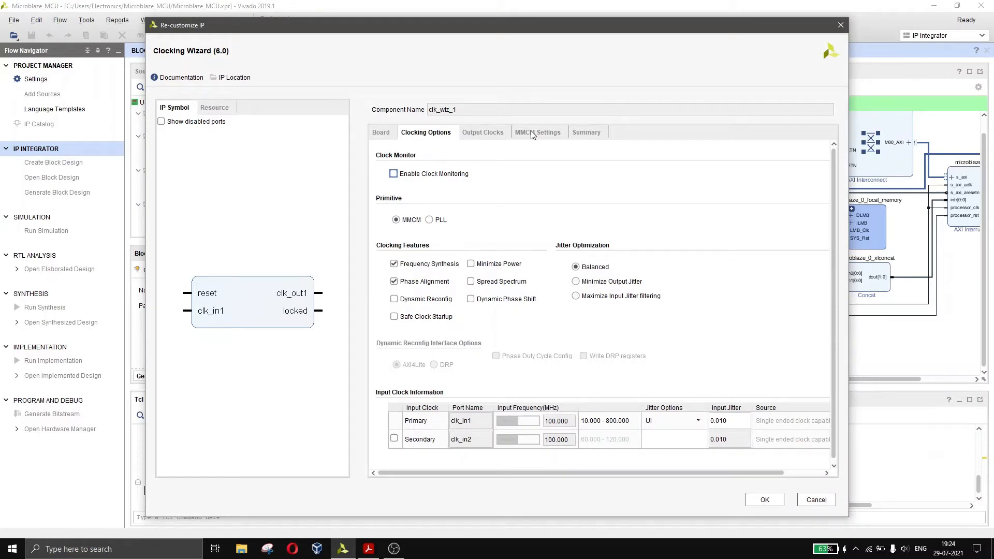
left_click(487, 134)
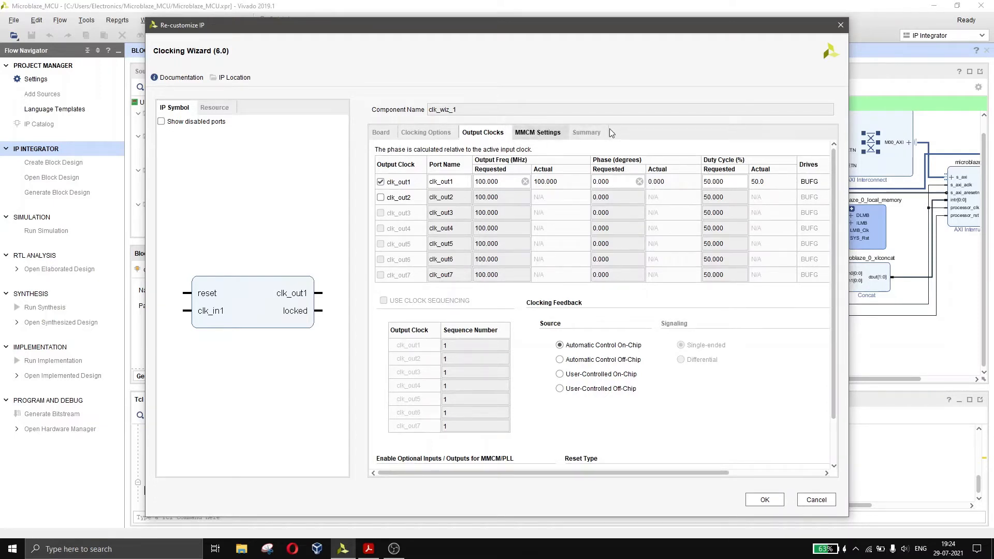
scroll(647, 290, "down", 3)
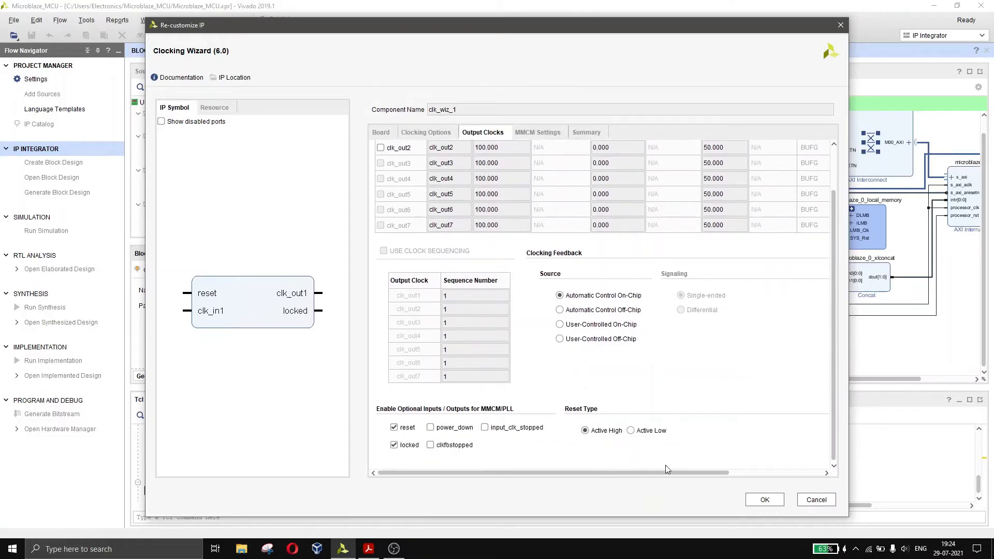
left_click(762, 500)
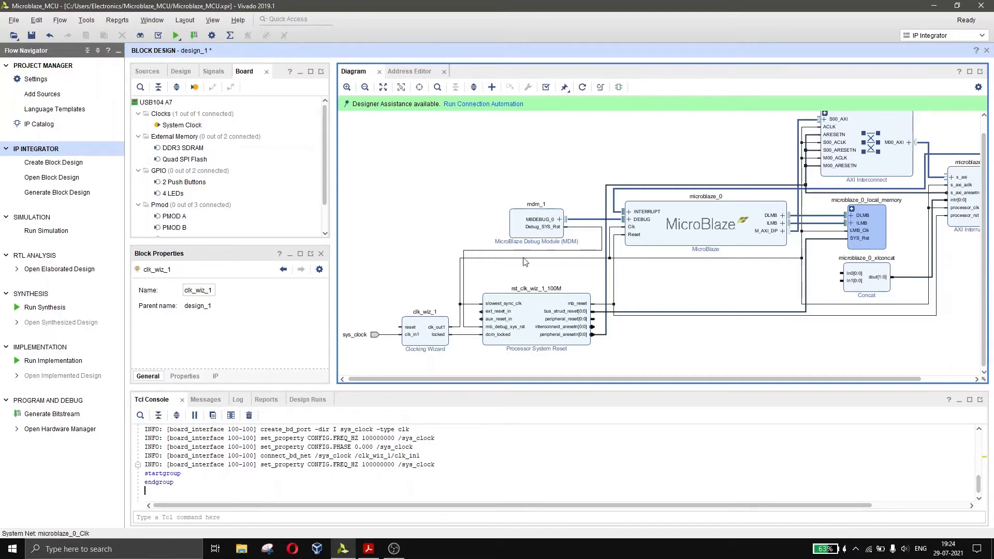
Compare the push-button circuit in USB104 A7.pdf with the reset inputs of the Clocking Wizard and Processor System Reset blocks in Vivado
left_click(375, 553)
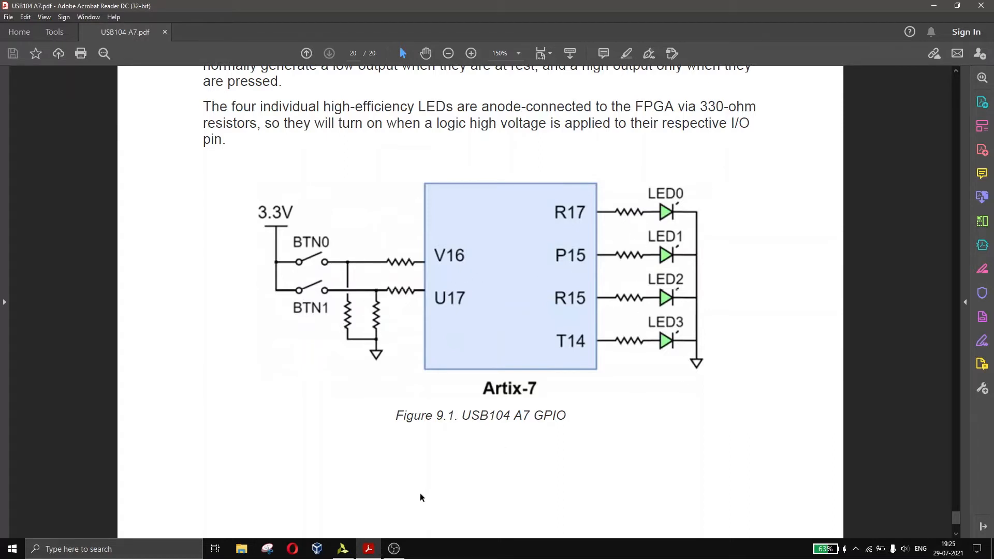
left_click(342, 549)
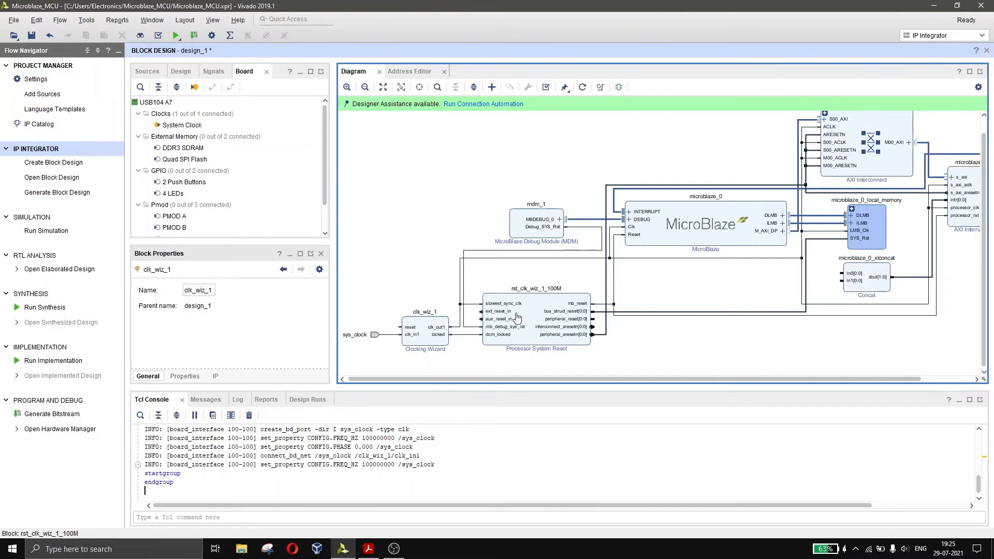
scroll(512, 317, "up", 5)
scroll(442, 305, "down", 3)
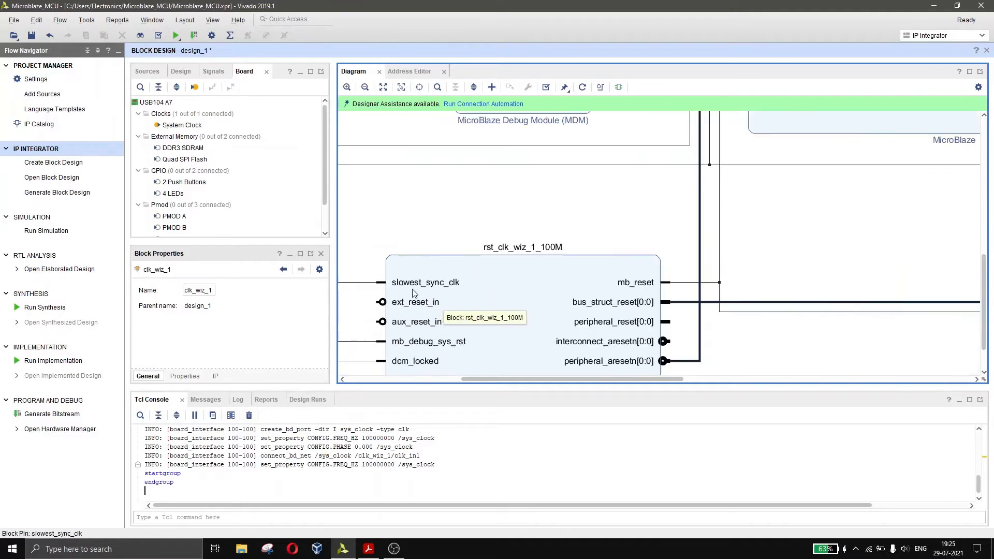
left_click_drag(364, 342, 496, 320)
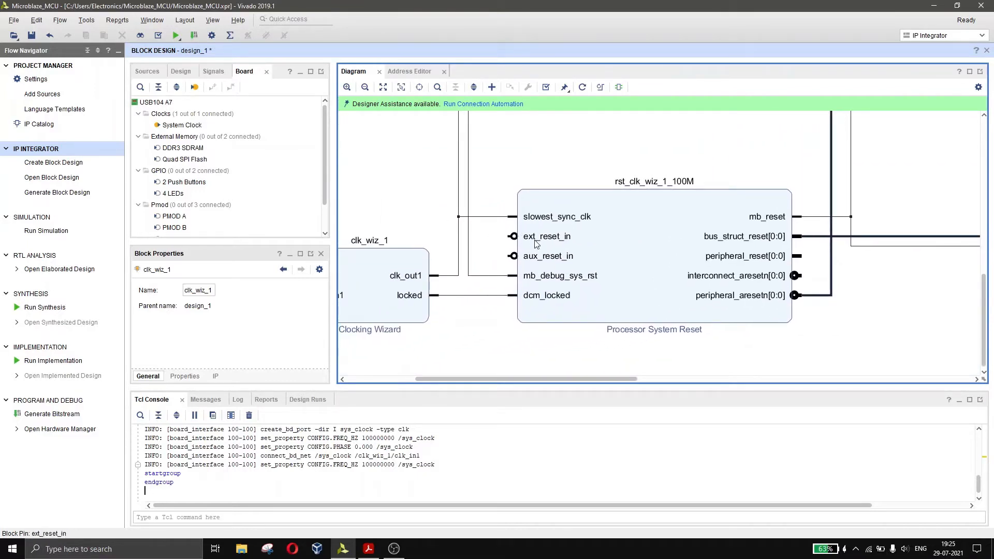
left_click_drag(468, 329, 561, 329)
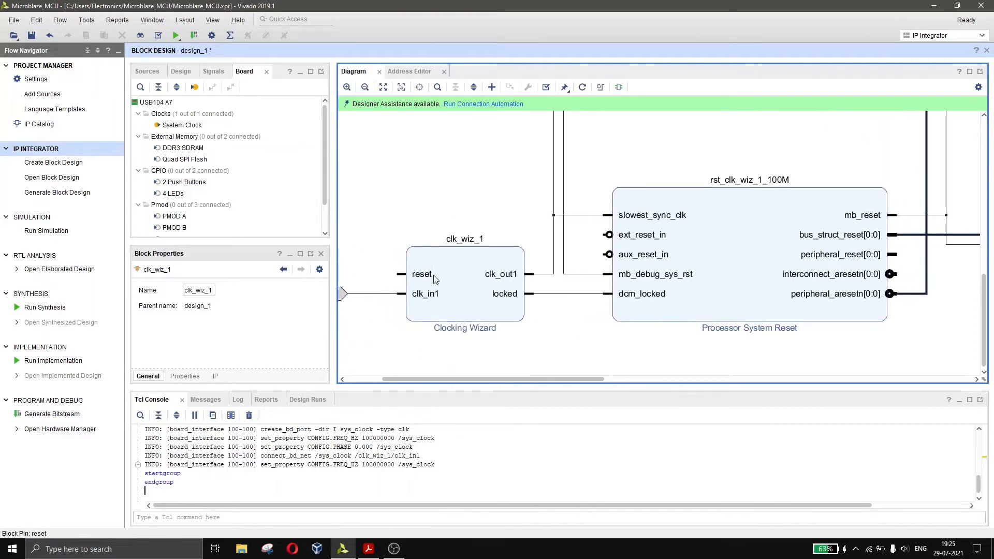
left_click(369, 549)
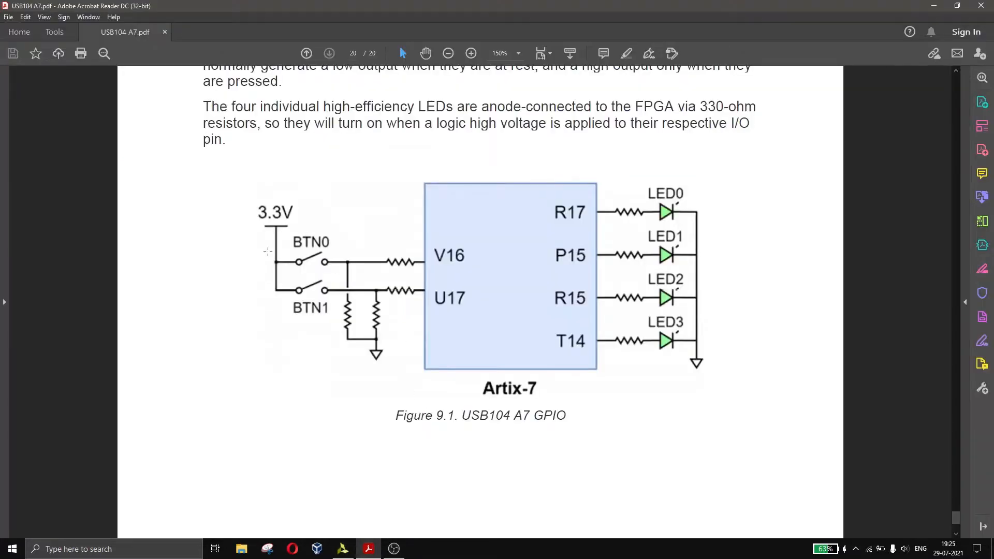
left_click(343, 548)
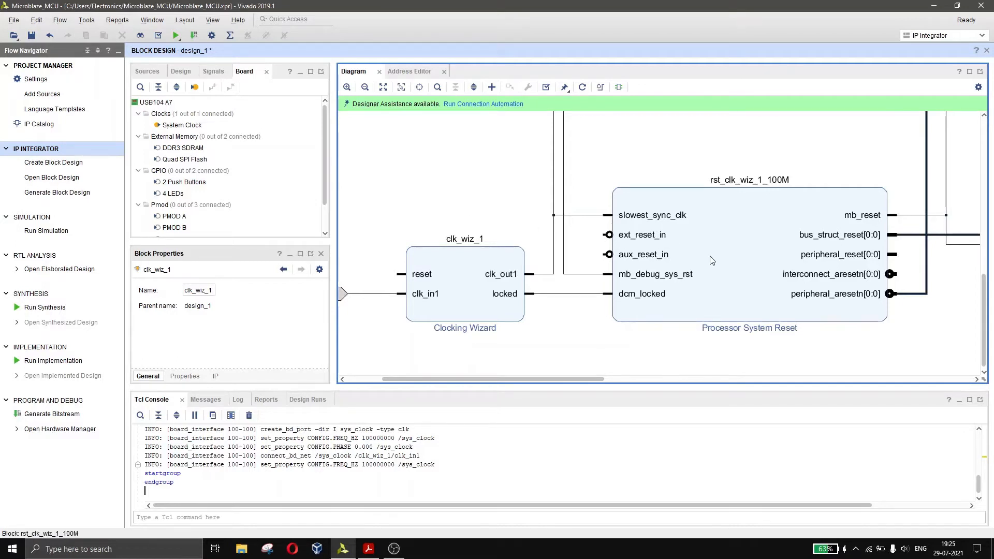
Inspect the external and auxiliary reset settings of the rst_clk_wiz_1_100M Processor System Reset block
left_click(738, 253)
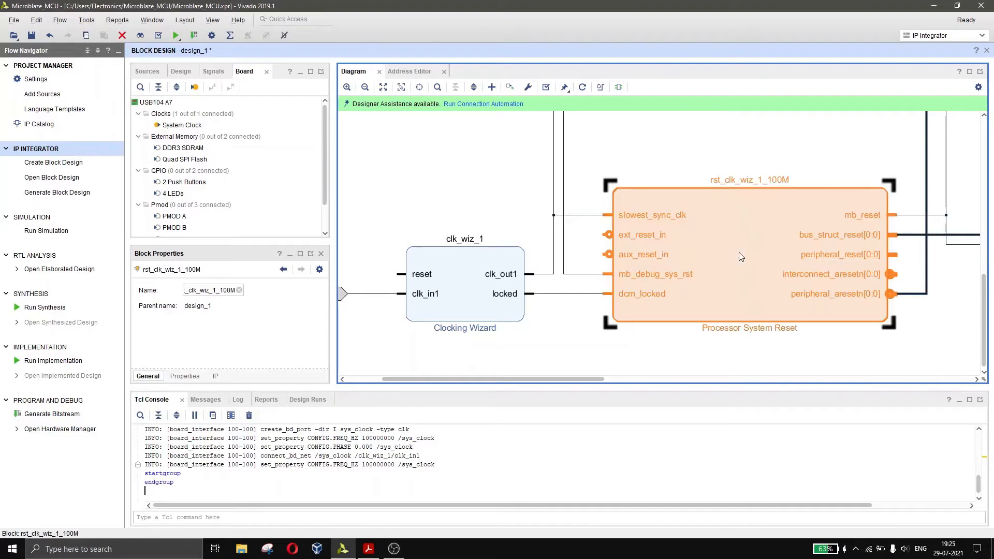
double_click(742, 260)
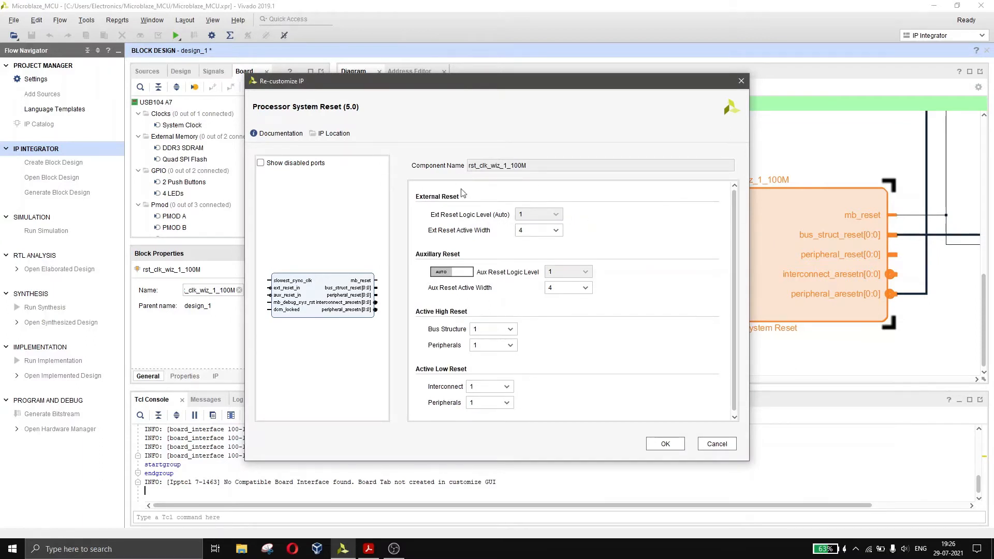
left_click(741, 81)
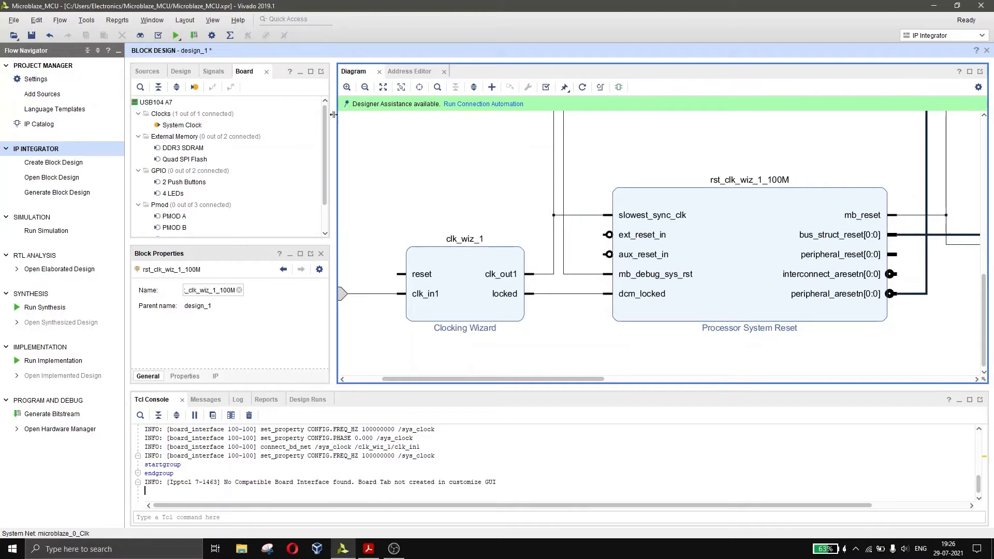
Create a Verilog design source file named NOT_GATE, local to the project
left_click(148, 71)
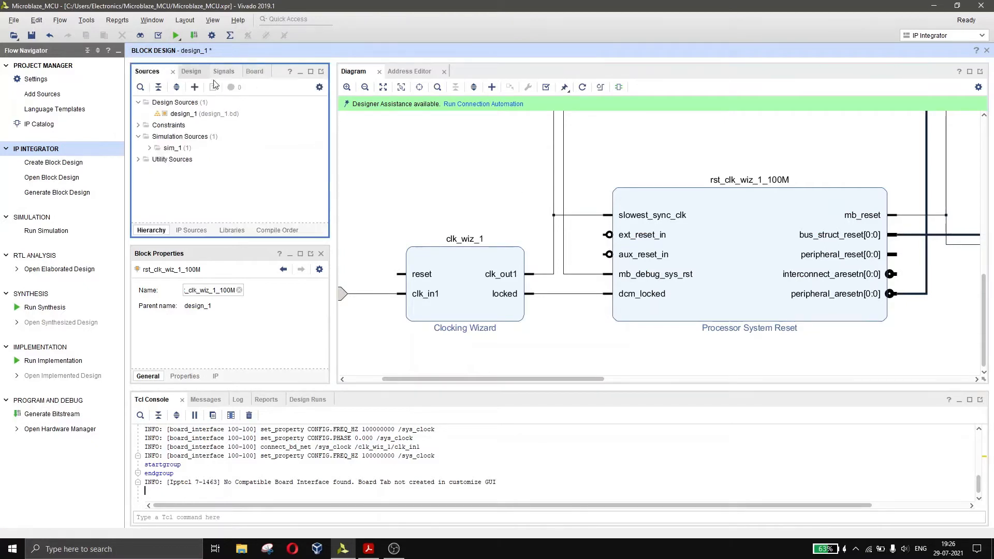
left_click(195, 87)
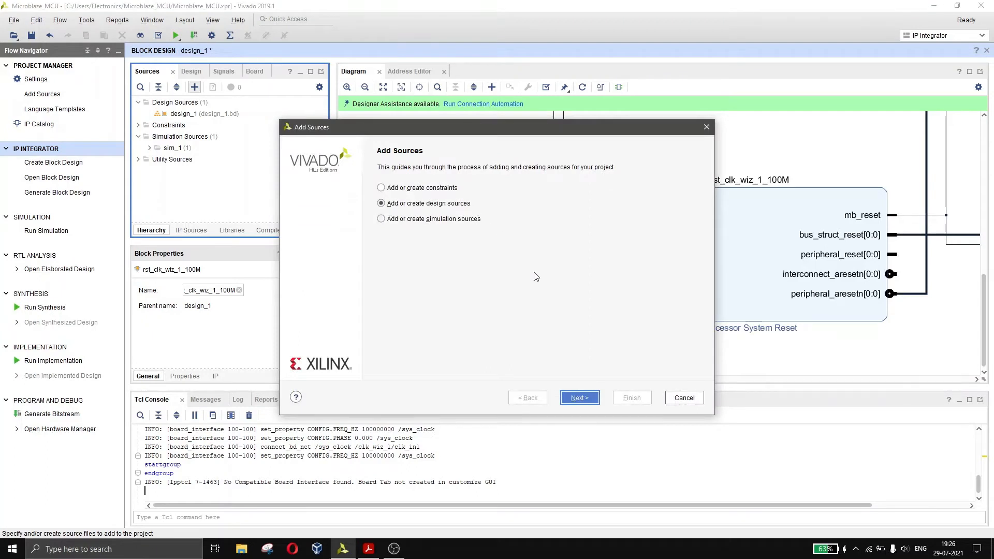
left_click(578, 397)
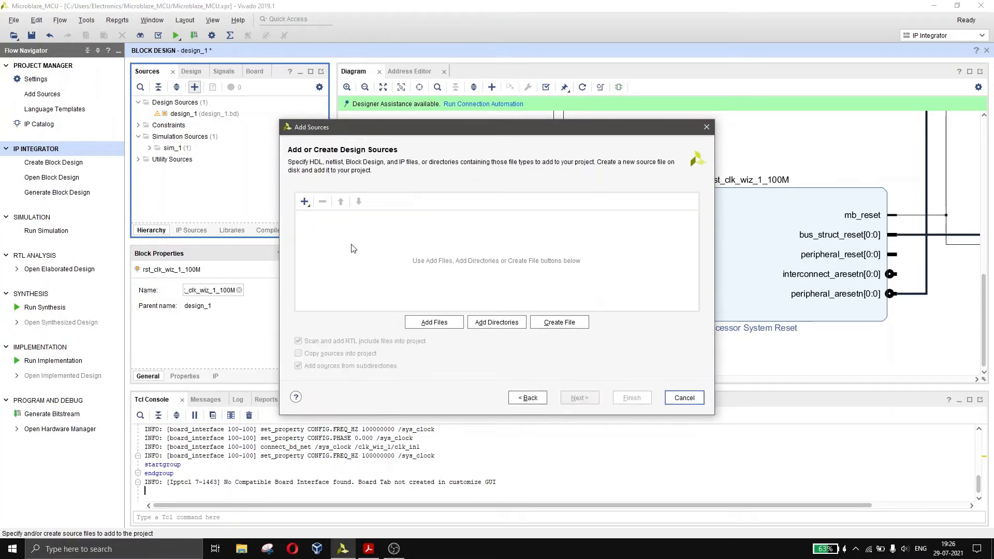
left_click(548, 324)
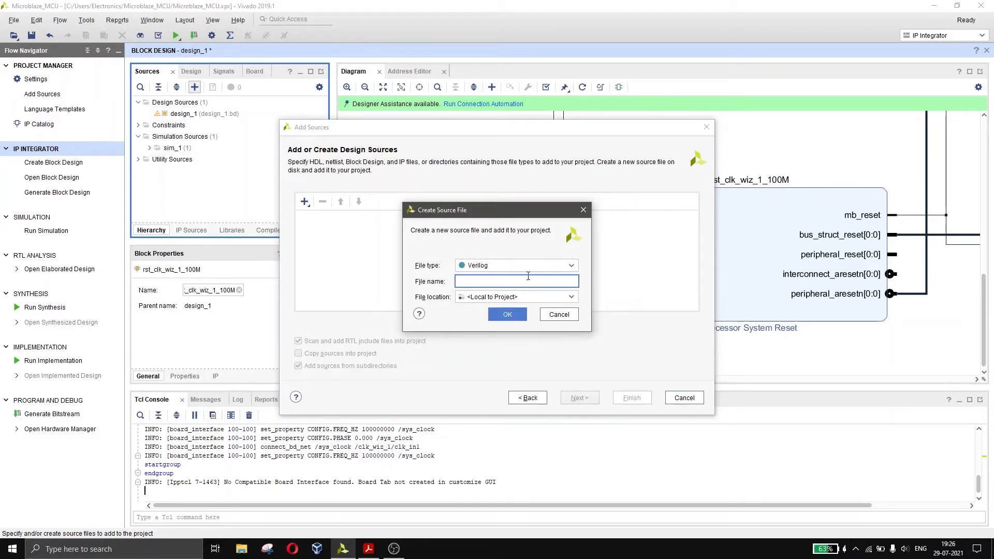
type("NOT_GATE")
left_click(506, 314)
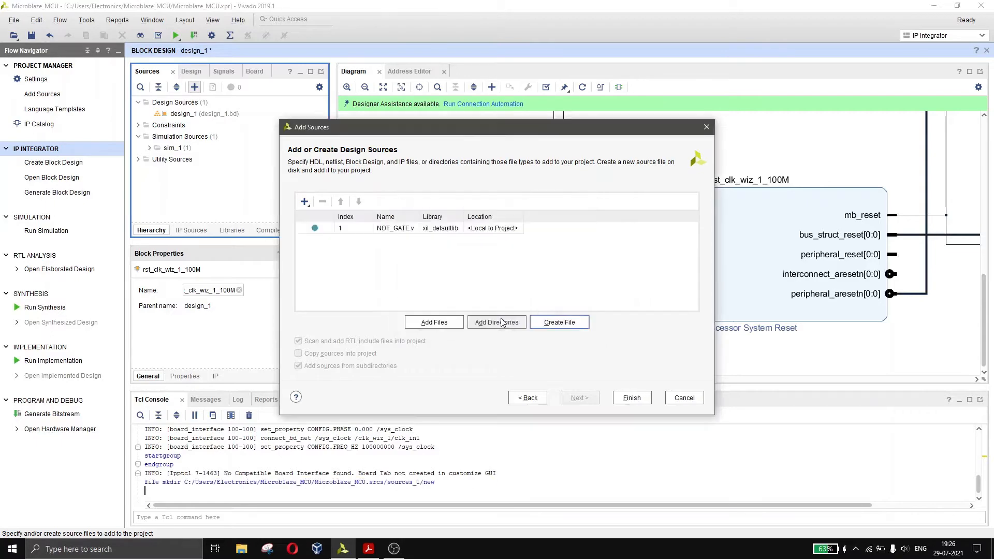
left_click(629, 397)
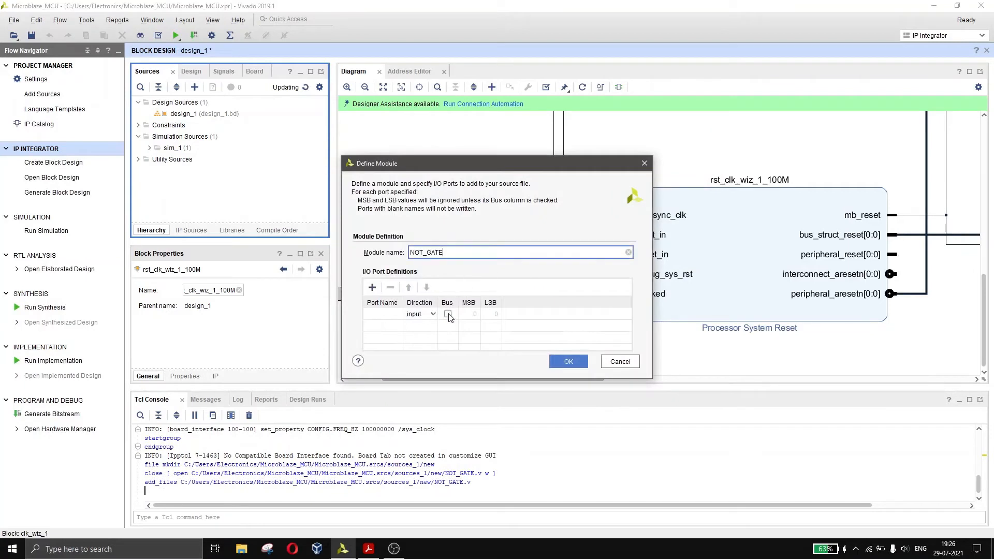
Add a second port row with output direction to the NOT_GATE module definition, and confirm it with blank port names
left_click(448, 315)
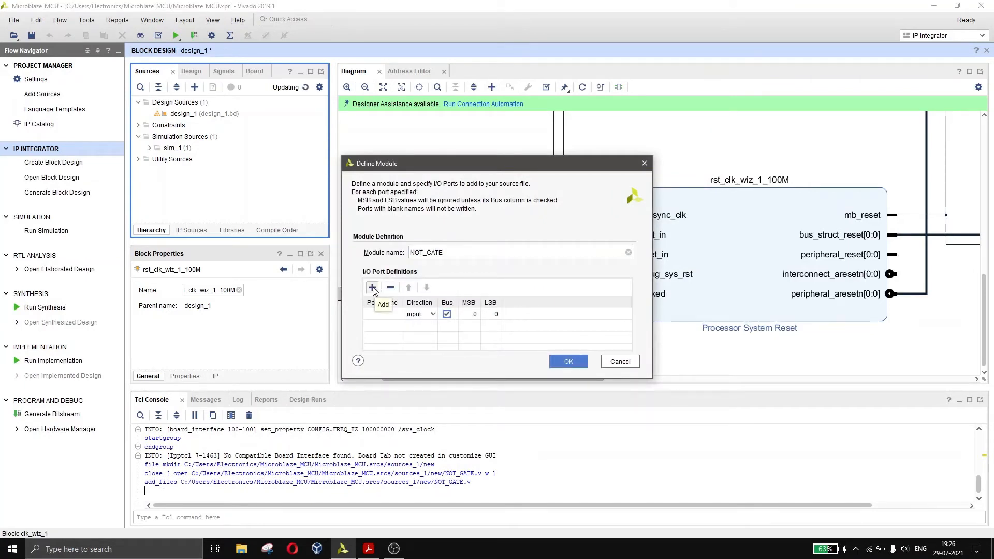
left_click(446, 314)
left_click(373, 287)
left_click(424, 326)
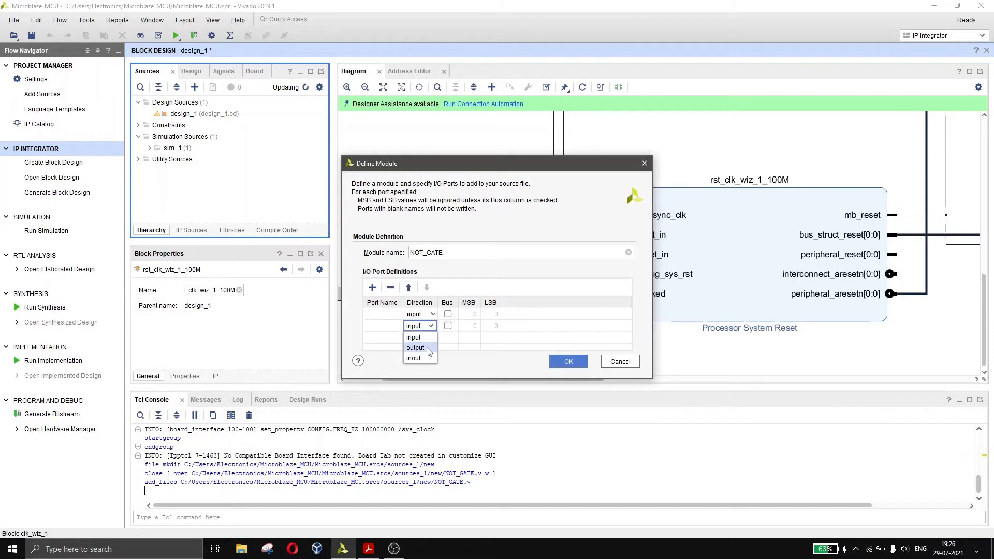
left_click(419, 349)
left_click(560, 360)
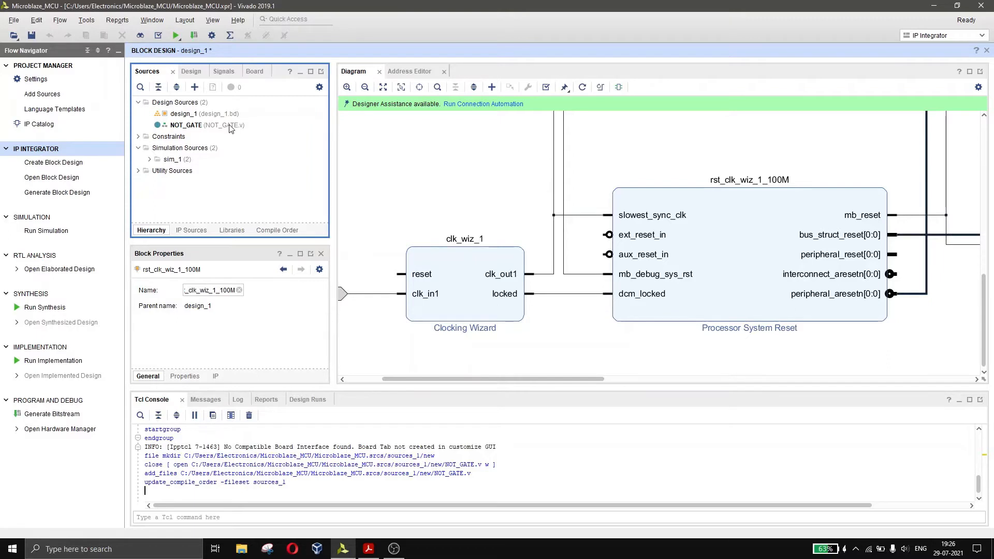
Open NOT_GATE.v and declare the ports "input a," and "output y" in the module header
double_click(231, 126)
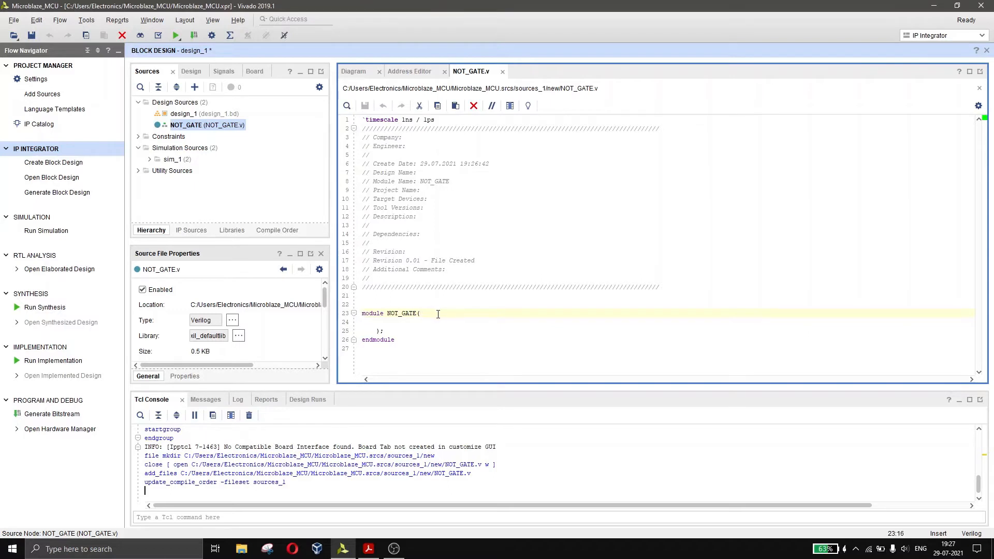
key("Return")
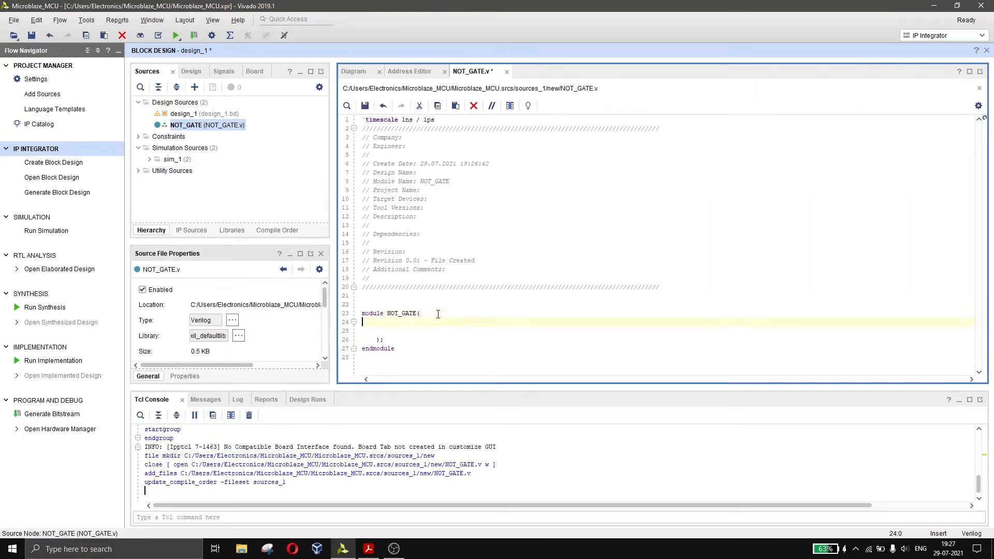
type("input a,")
key("Return")
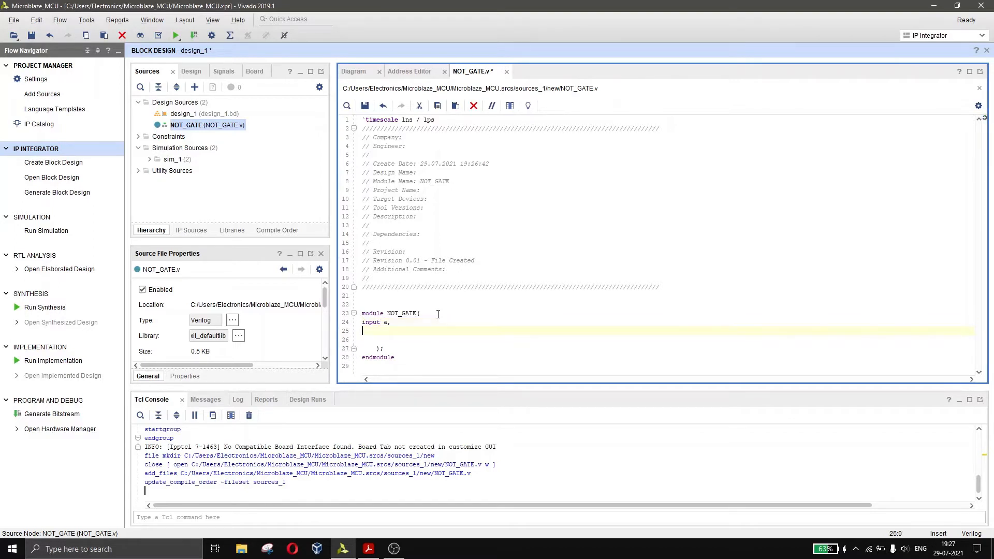
type("ouypuy")
type("u")
key("BackSpace")
key("BackSpace")
key("Down")
Add the statement "assign y = ~a;" to the NOT_GATE module body and save the file
key("Return")
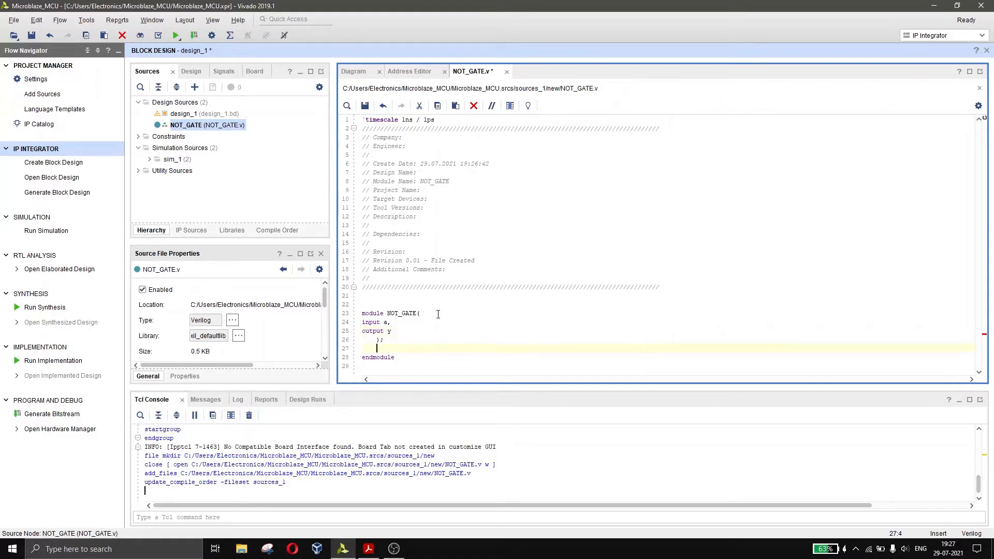
key("Return")
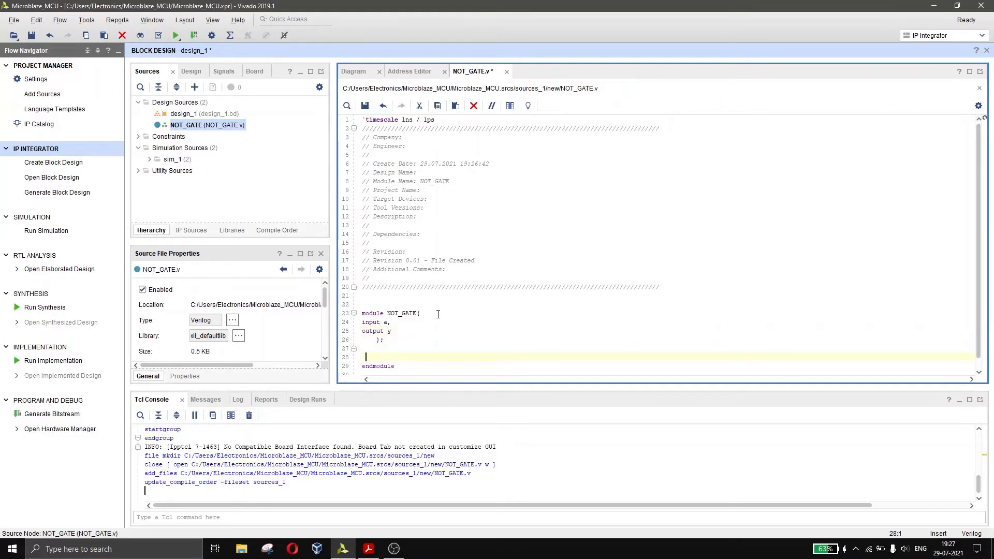
key("BackSpace")
type("assign y = ~a;")
key("Return")
scroll(476, 296, "down", 1)
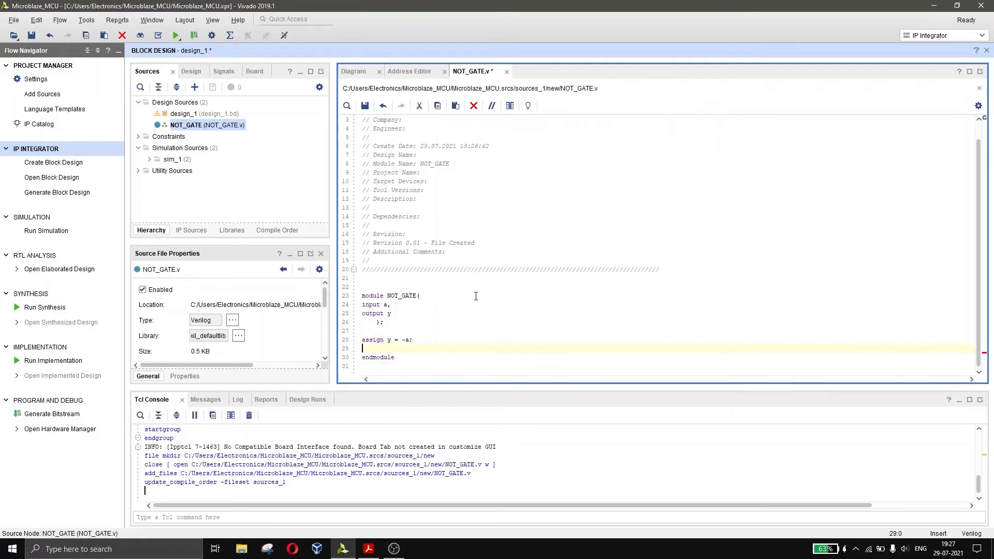
key("ctrl+s")
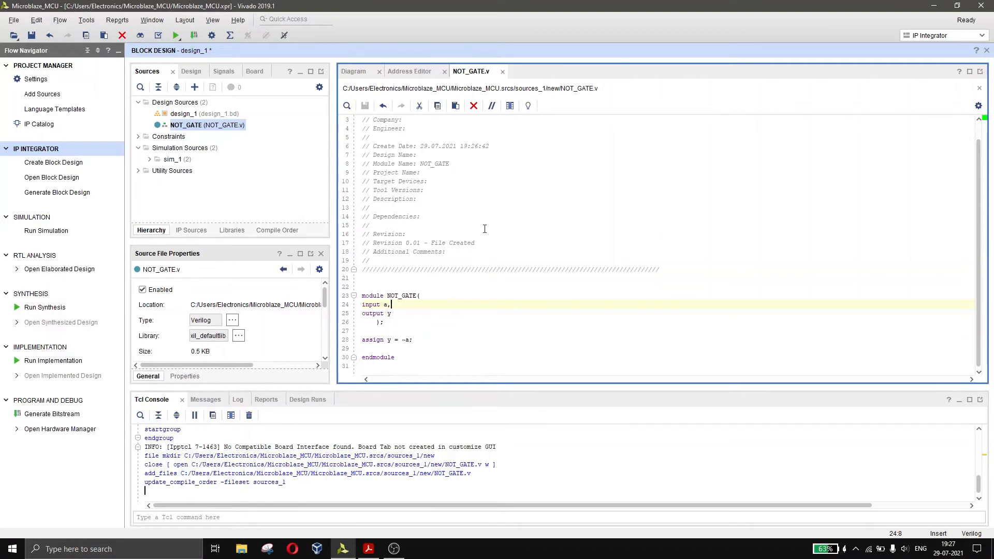
Add the NOT_GATE module to the block diagram and connect its y output to ext_reset_in of the Processor System Reset block
left_click(358, 73)
scroll(480, 225, "up", 3)
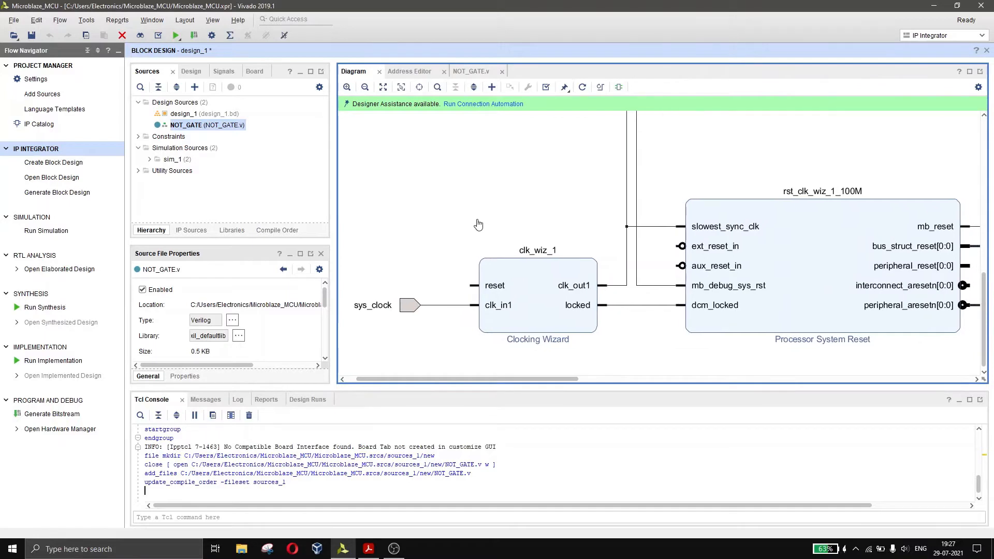
scroll(477, 222, "down", 2)
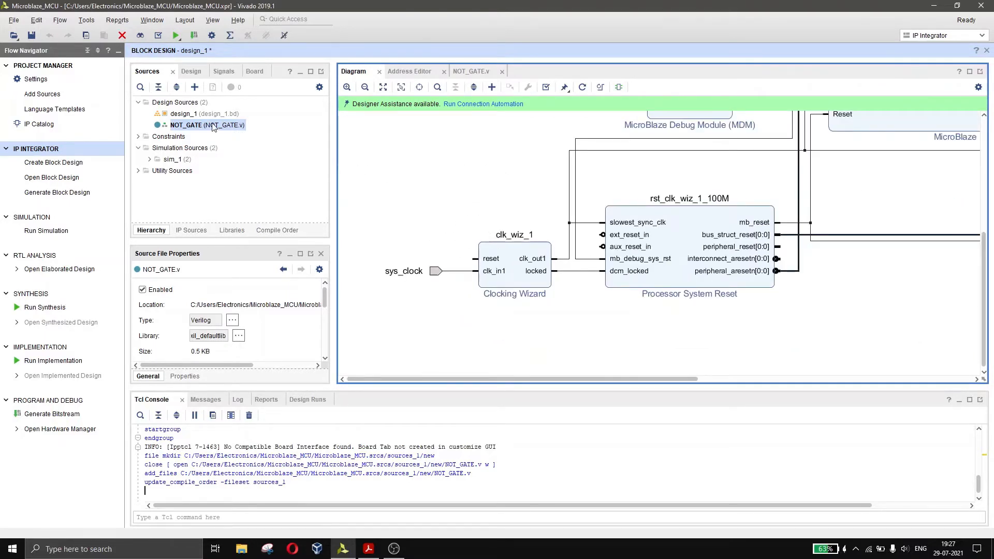
left_click_drag(213, 127, 423, 186)
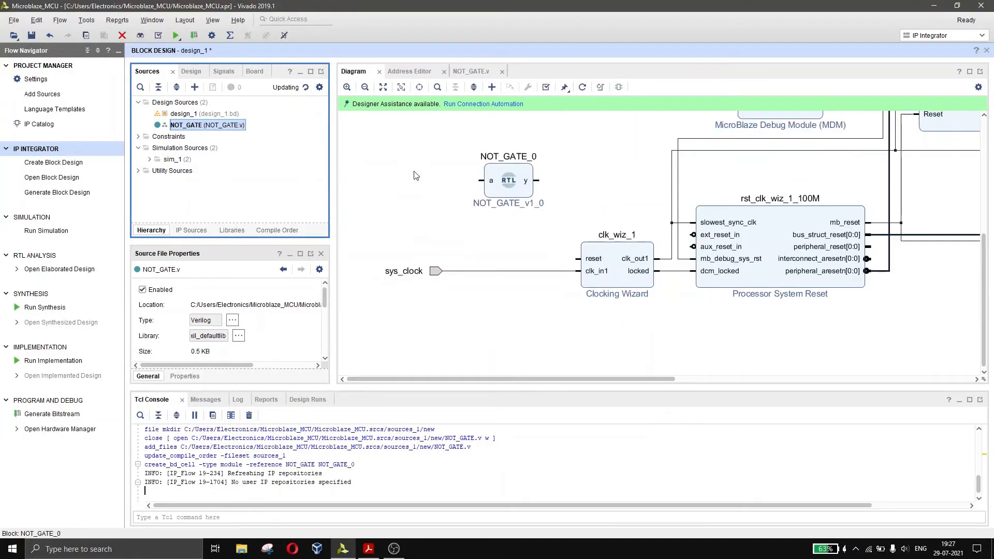
left_click(488, 238)
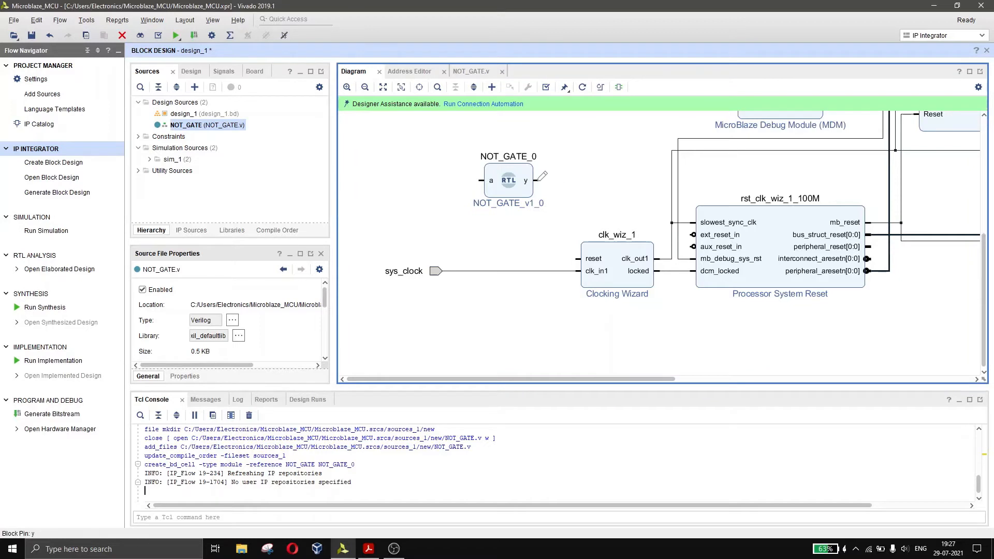
left_click_drag(538, 180, 693, 234)
left_click(507, 239)
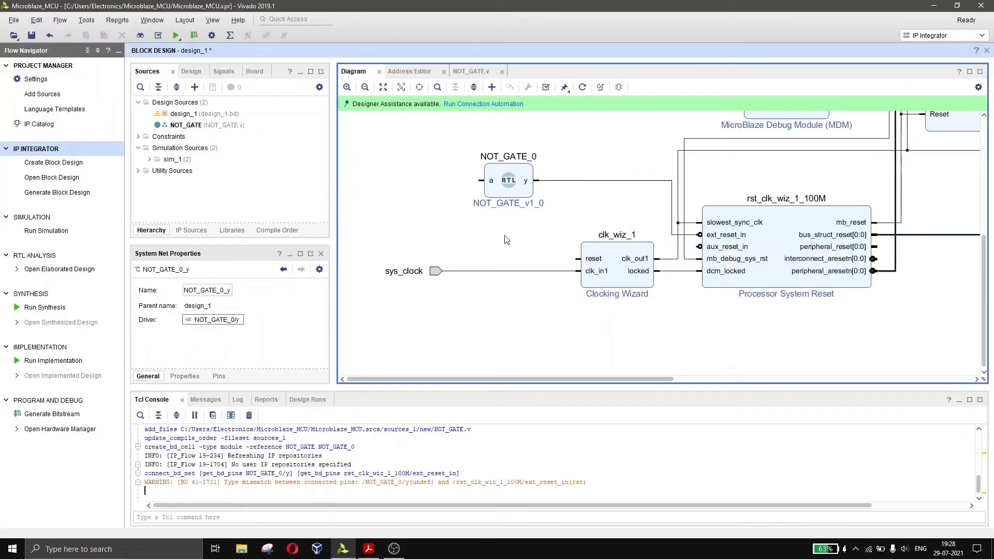
Make the Clocking Wizard's reset pin external and connect the NOT_GATE block's a input to that reset port
left_click(578, 260)
left_click(591, 260)
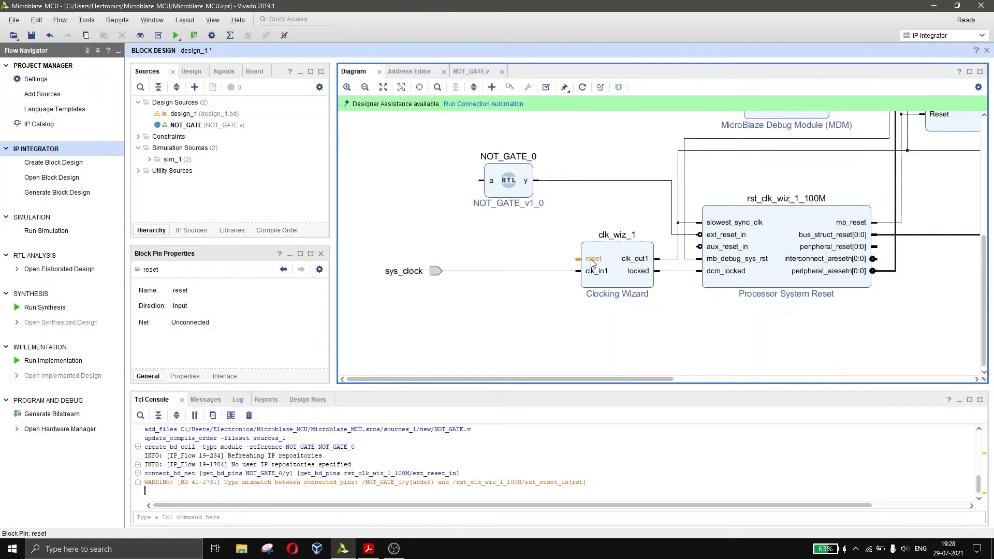
right_click(591, 262)
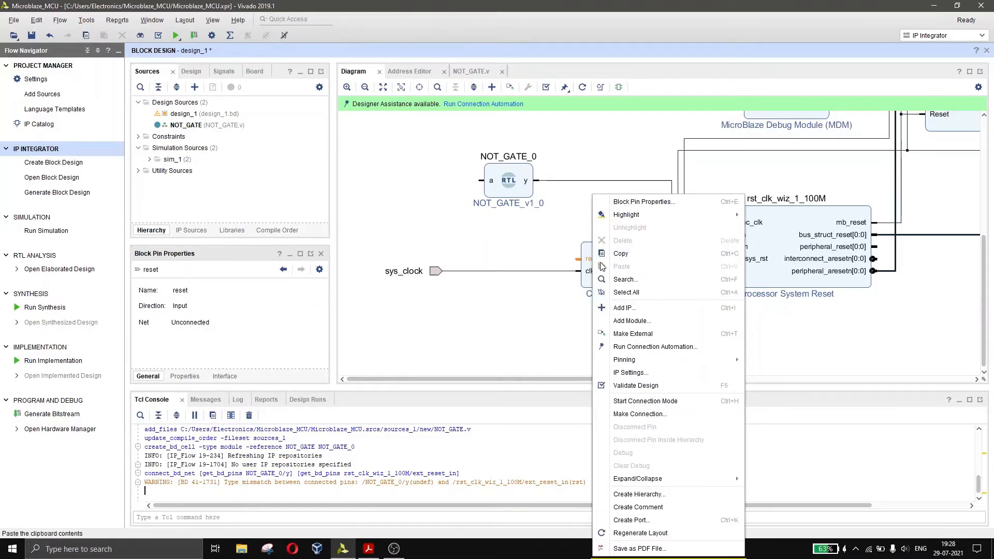
left_click(657, 336)
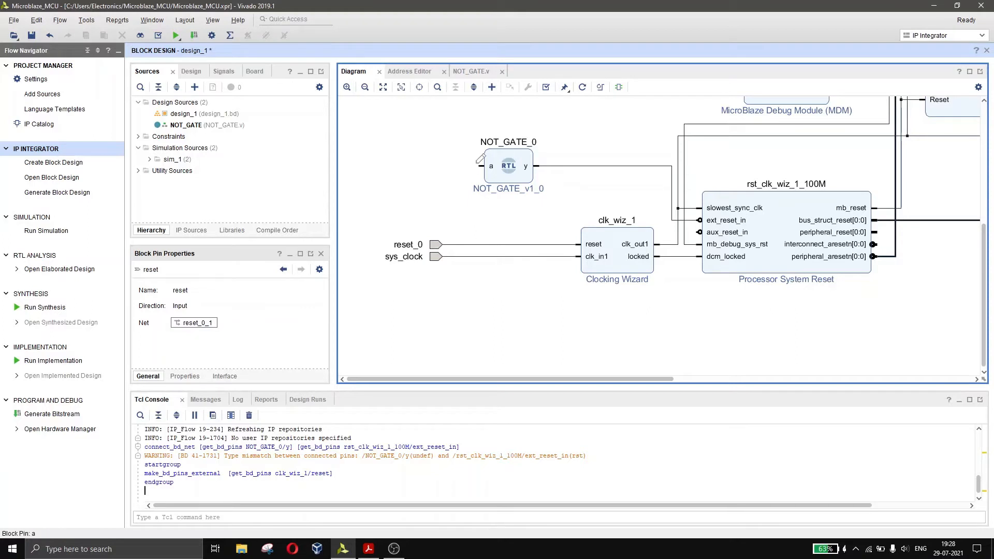
left_click_drag(484, 161, 487, 240)
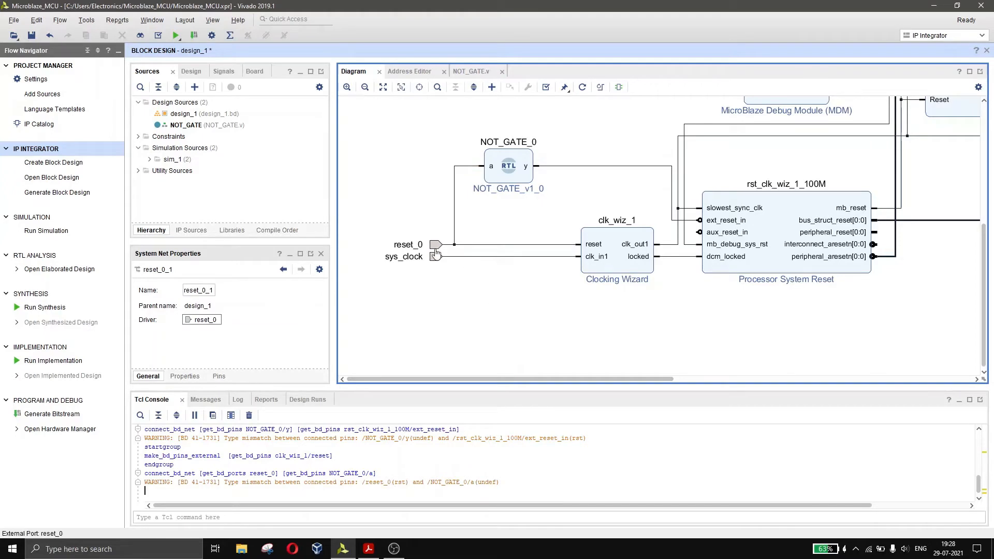
Check the button wiring in the USB104 A7 PDF in Acrobat Reader, and return to Vivado
left_click(369, 548)
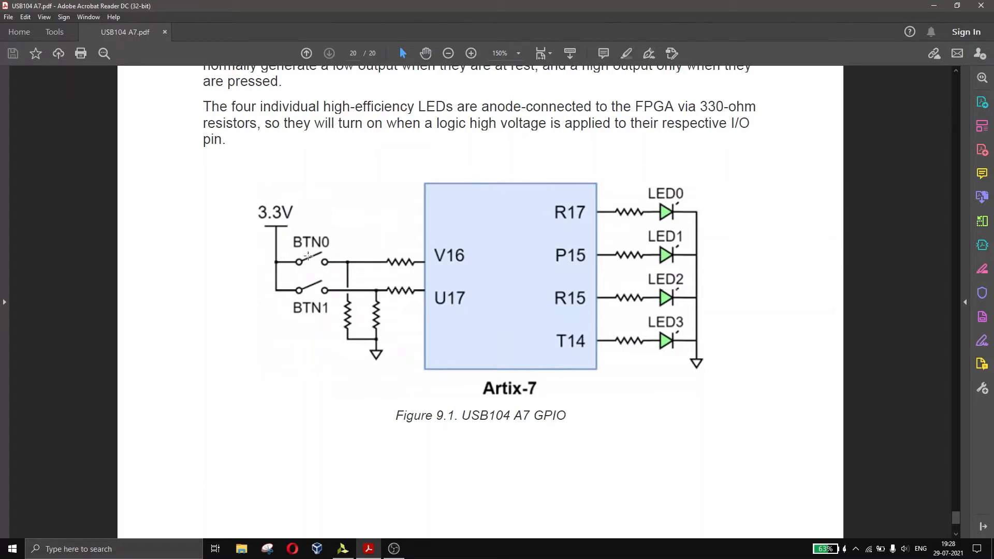
left_click(342, 549)
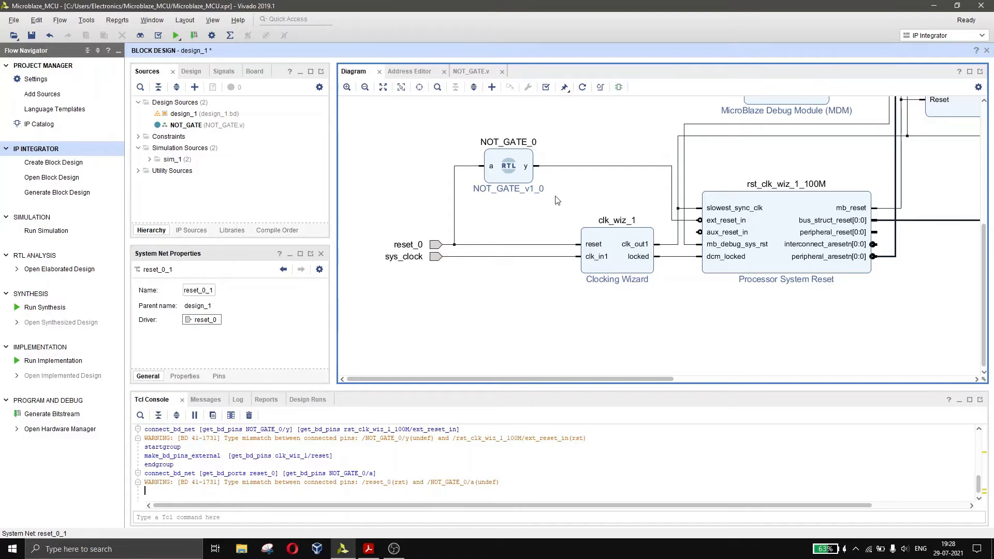
Add the existing constraints file USB104-A7-100T-Master.xdc from the digilent-xdc-master folder to the constrs_1 set
left_click(195, 88)
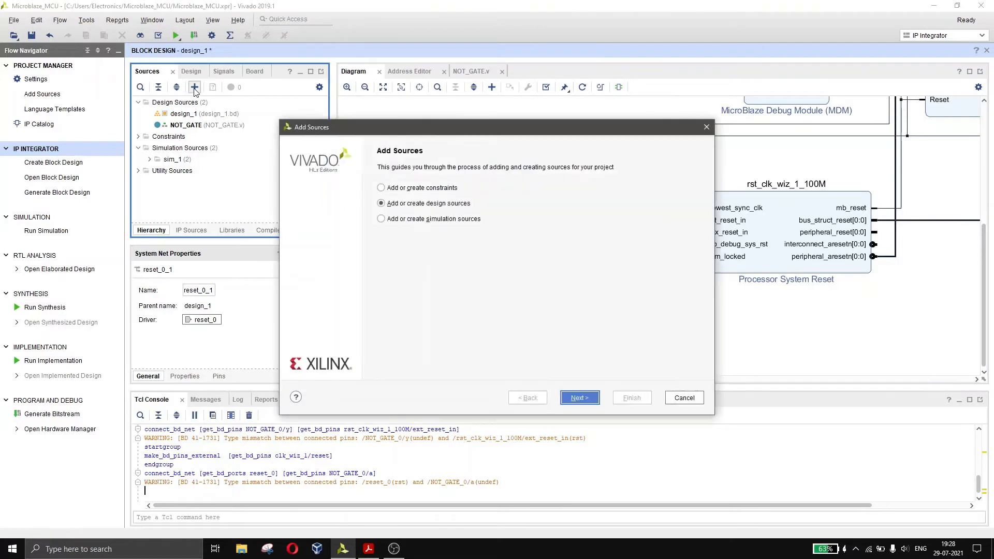
left_click(579, 397)
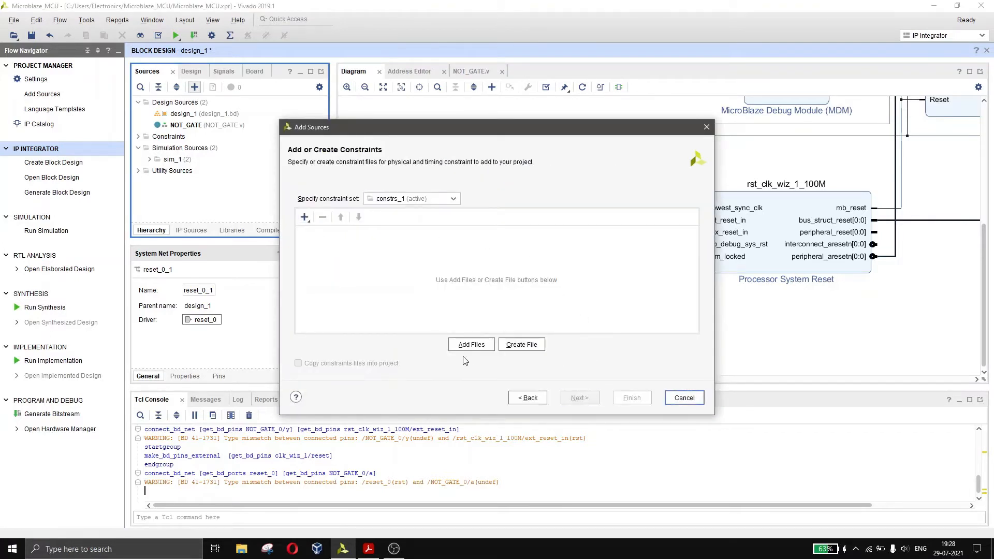
left_click(479, 347)
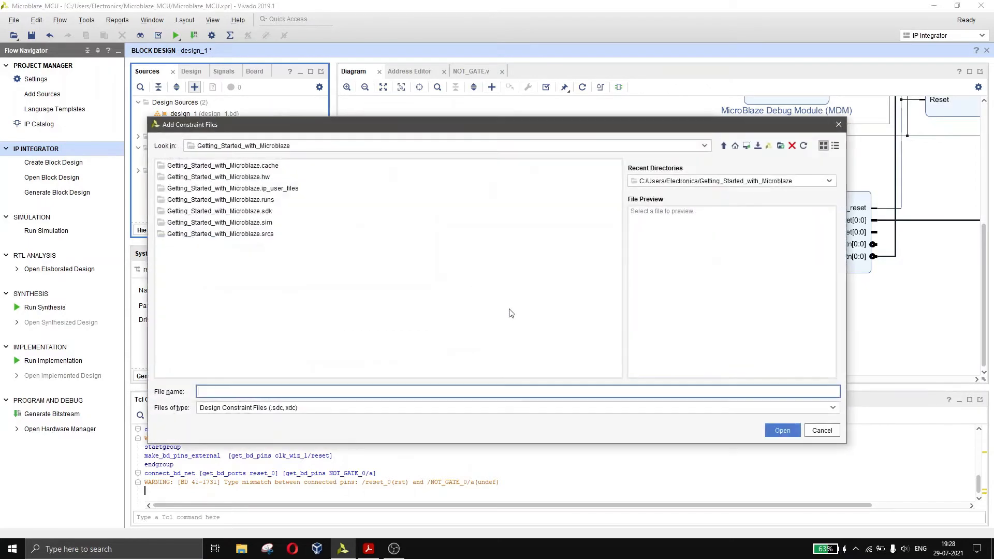
left_click(719, 182)
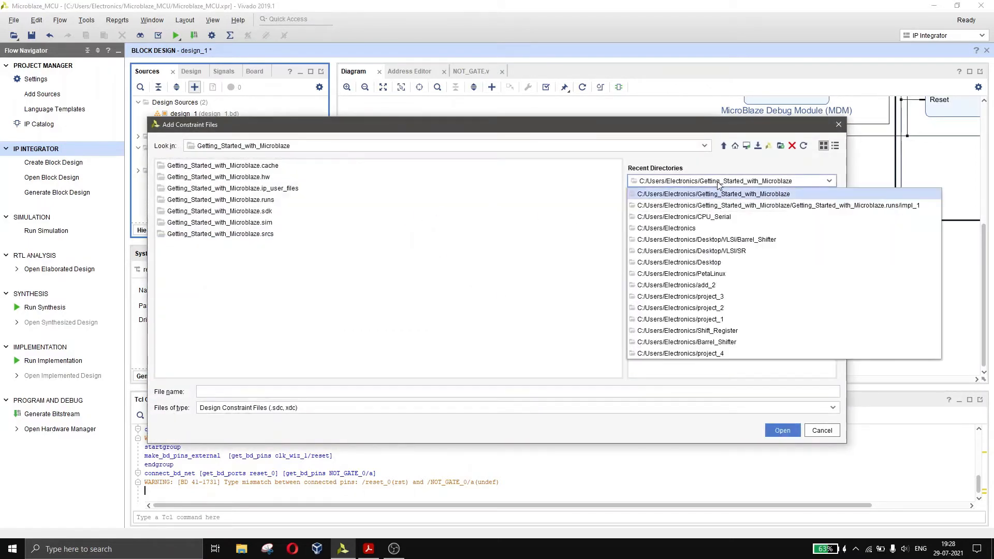
left_click(775, 262)
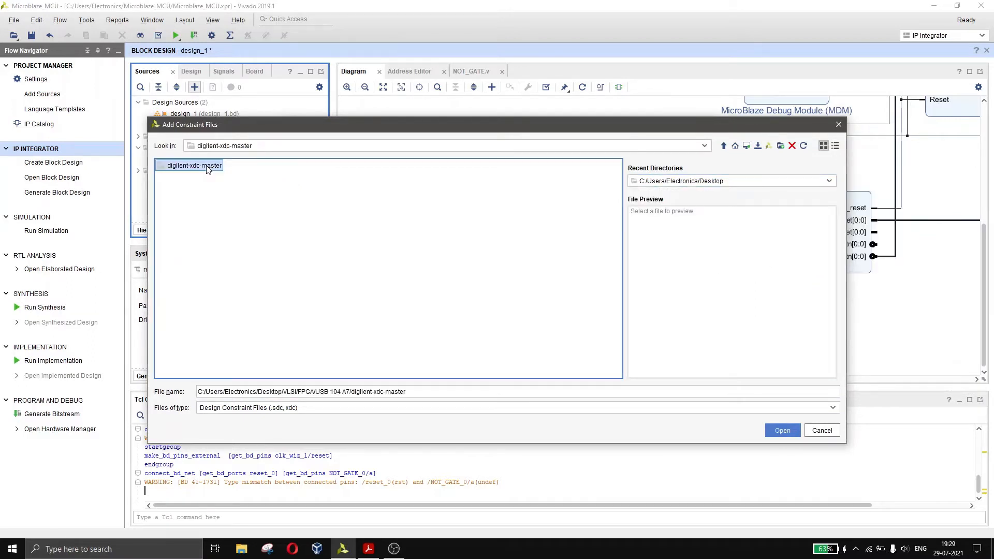
double_click(208, 170)
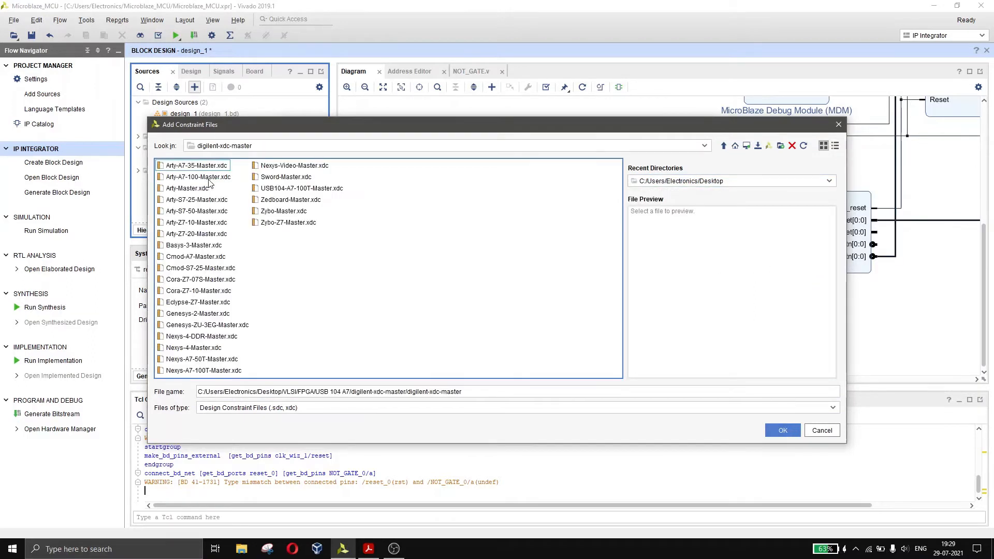
left_click(296, 190)
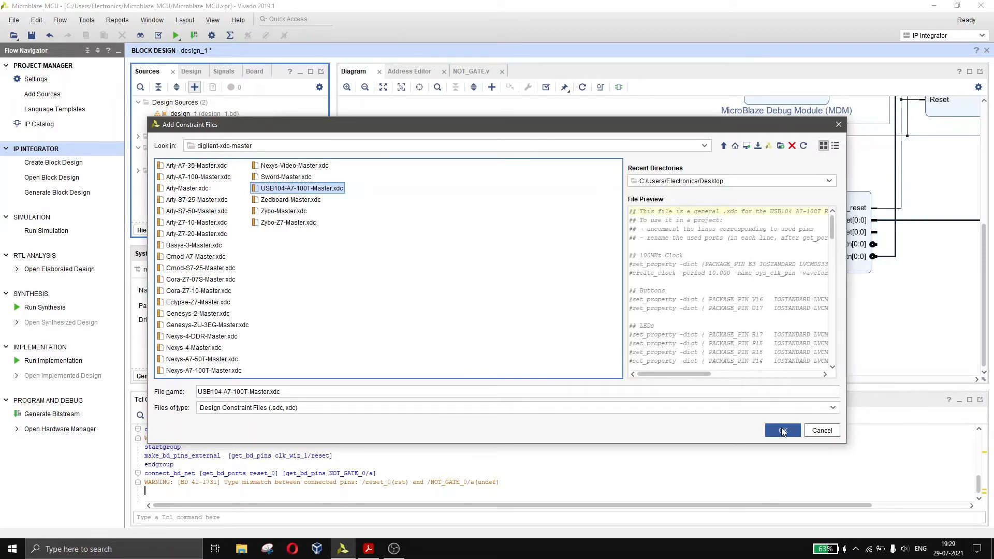
left_click(754, 332)
left_click_drag(728, 373, 681, 373)
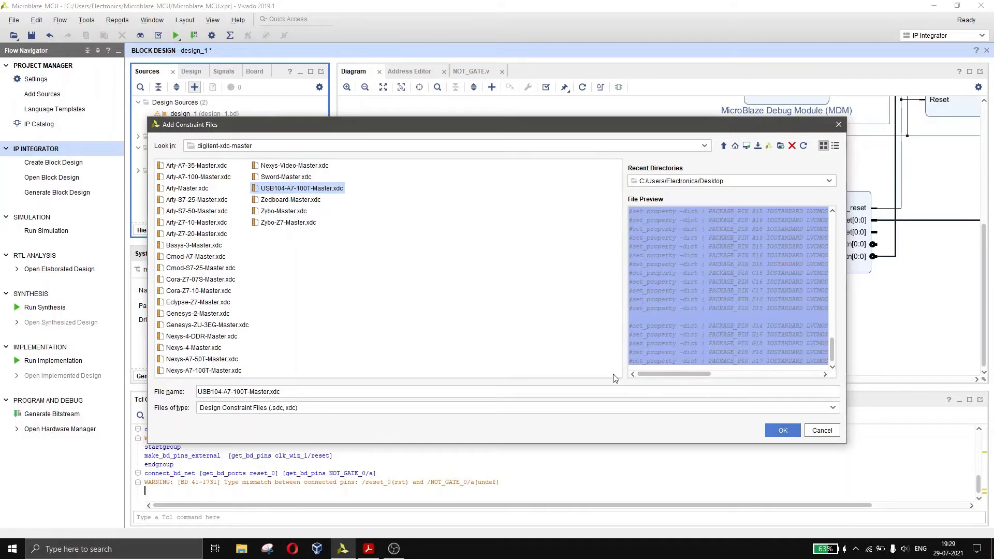
left_click(783, 430)
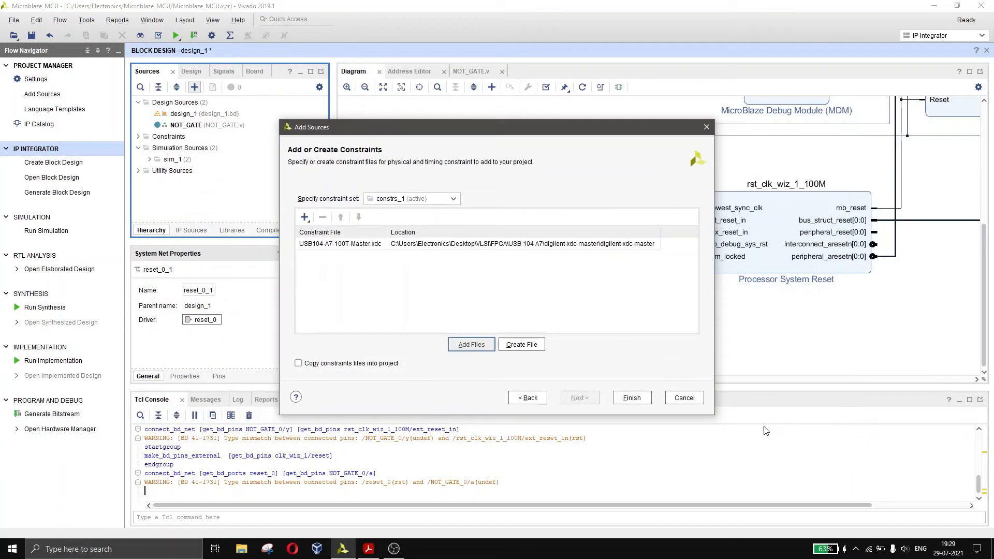
left_click(630, 396)
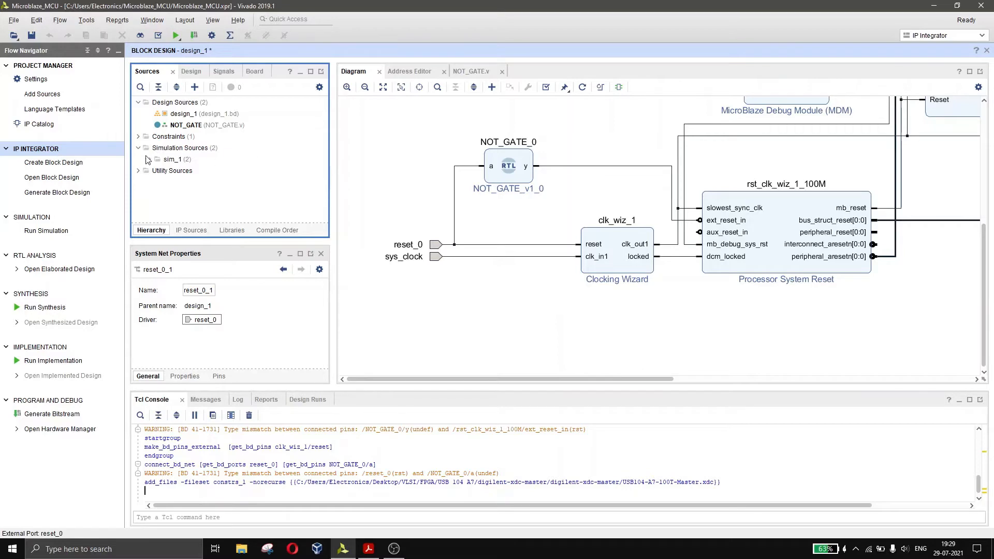
Open USB104-A7-100T-Master.xdc from the project's constrs_1 constraint set
left_click(138, 137)
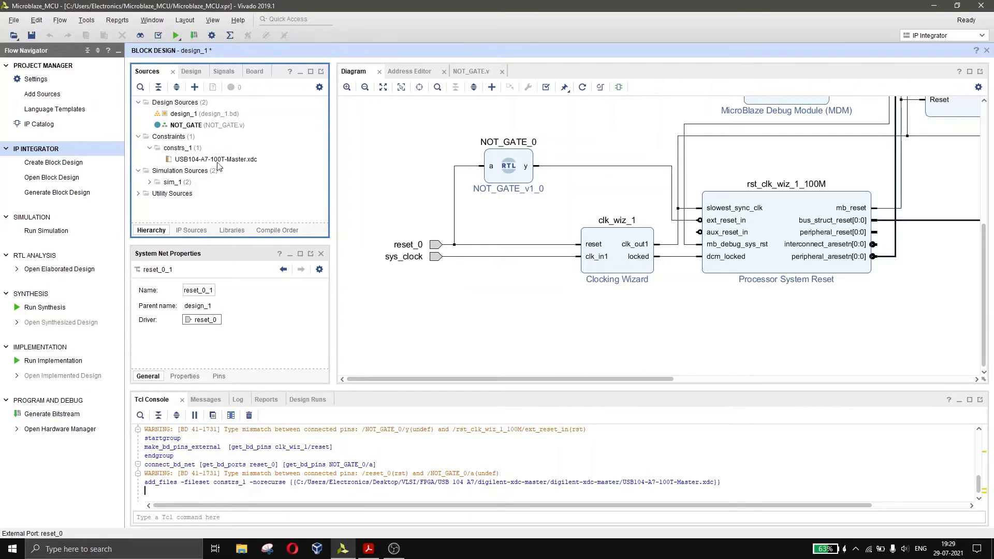
left_click(233, 162)
double_click(238, 162)
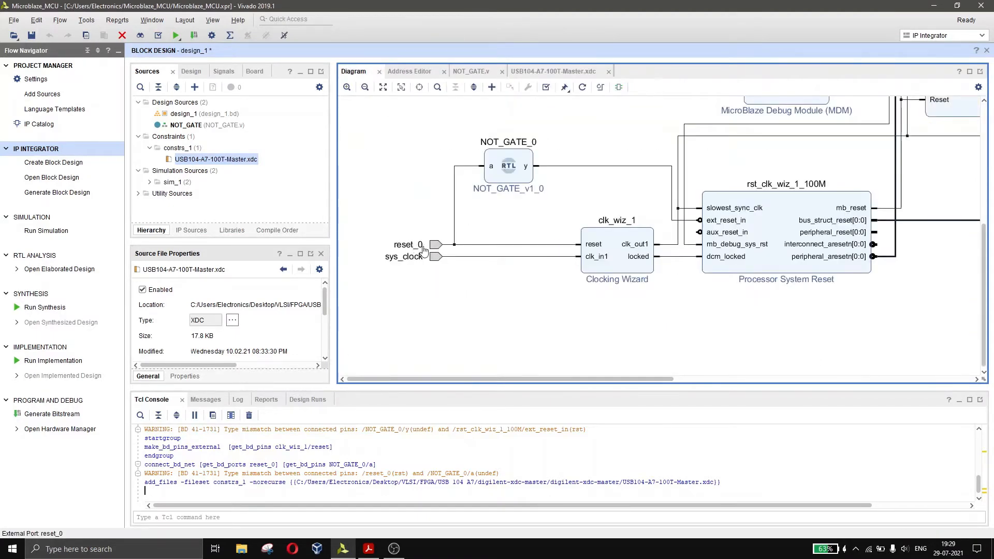
Rename the external port reset_0 in the block diagram as reset
left_click(418, 247)
left_click(202, 290)
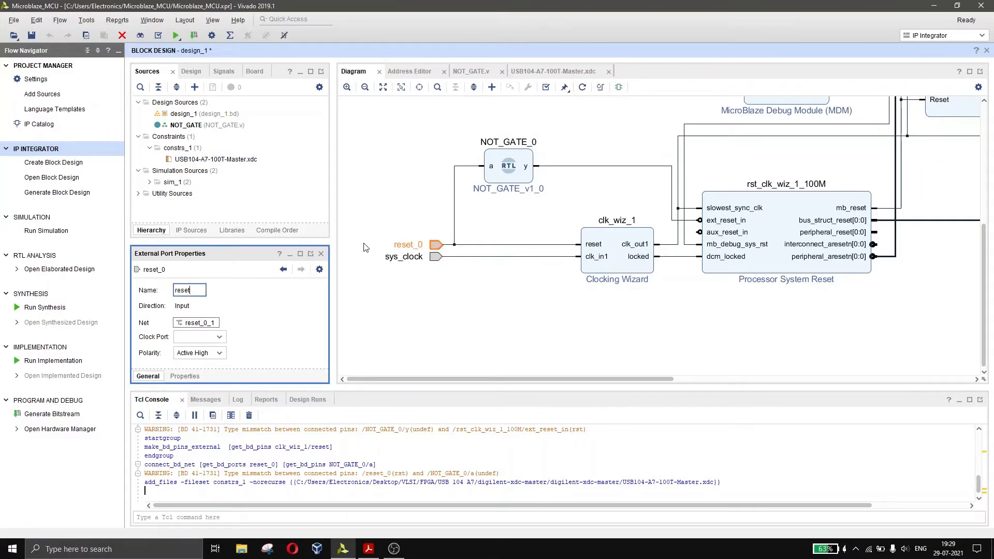
key("Return")
left_click(421, 312)
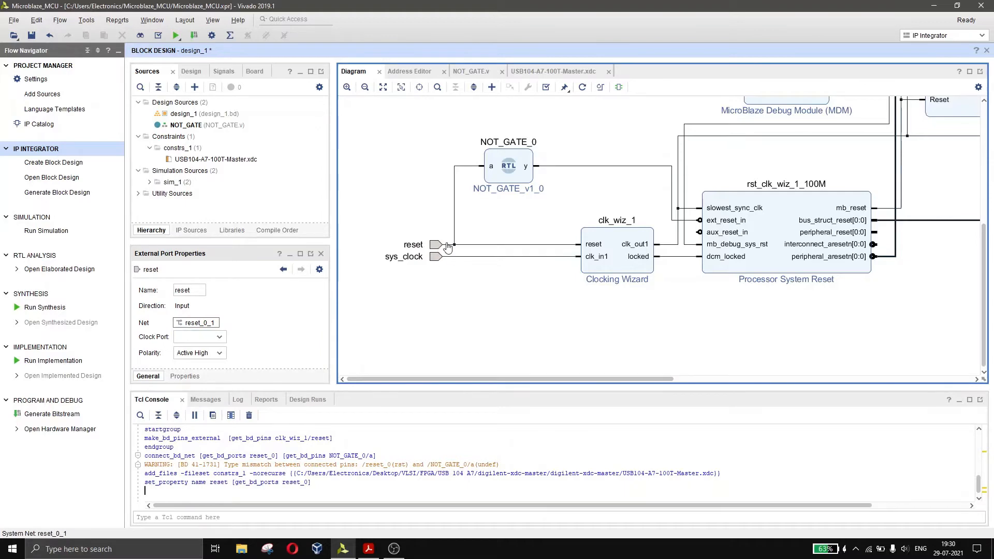
Uncomment the PACKAGE_PIN V16 button line in the constraints file, change its port name to reset, and save the file
left_click(548, 73)
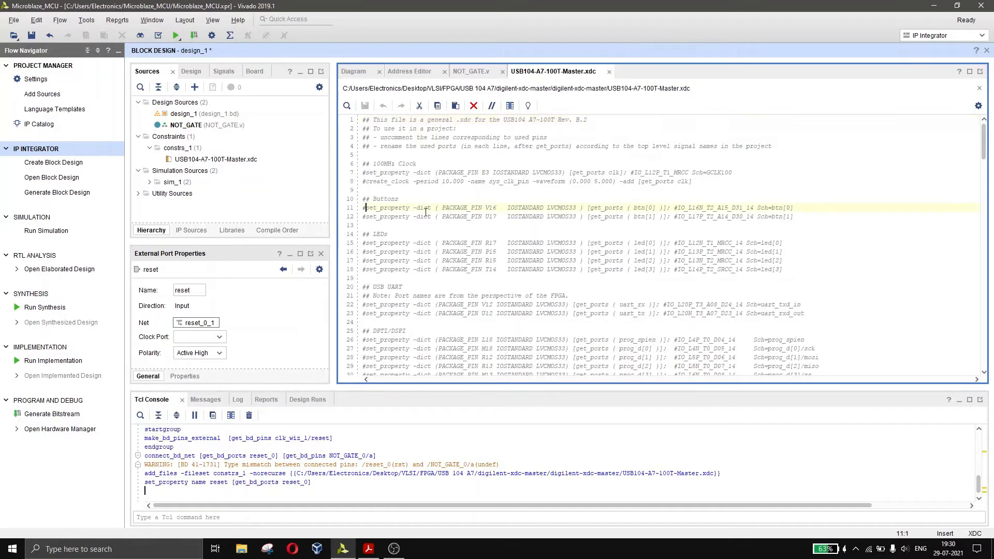
key("BackSpace")
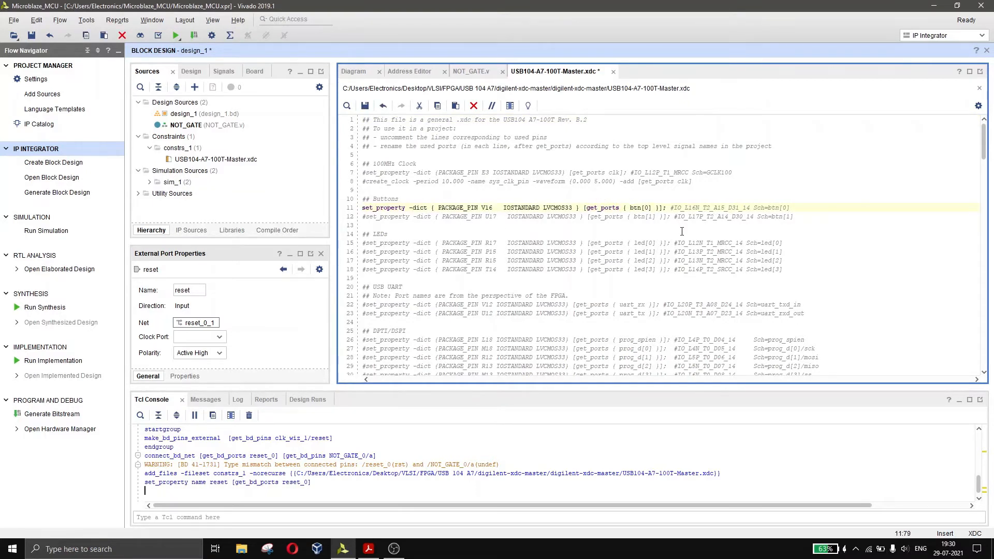
key("BackSpace")
key("BackSpace")
key("BackSpace")
key("BackSpace")
key("BackSpace")
key("BackSpace")
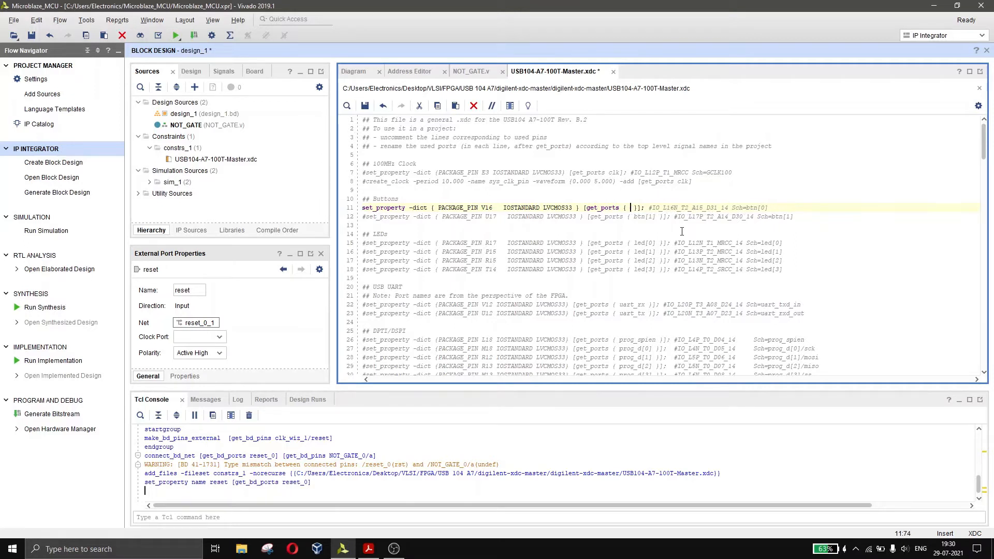
type("reset")
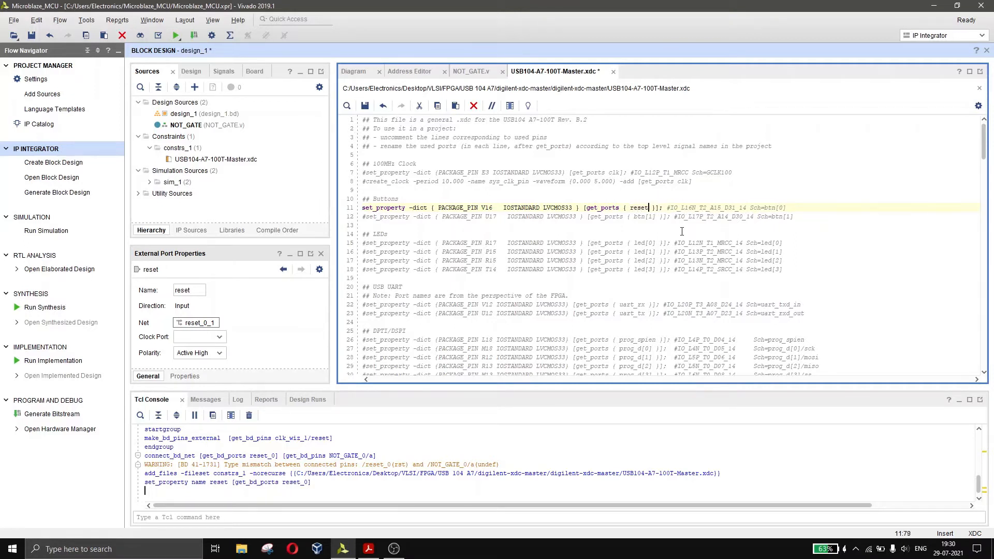
key("ctrl+s")
left_click(678, 207)
Review the block diagram from the reset wiring through the MicroBlaze to the Concat and AXI Interrupt Controller blocks
left_click(361, 76)
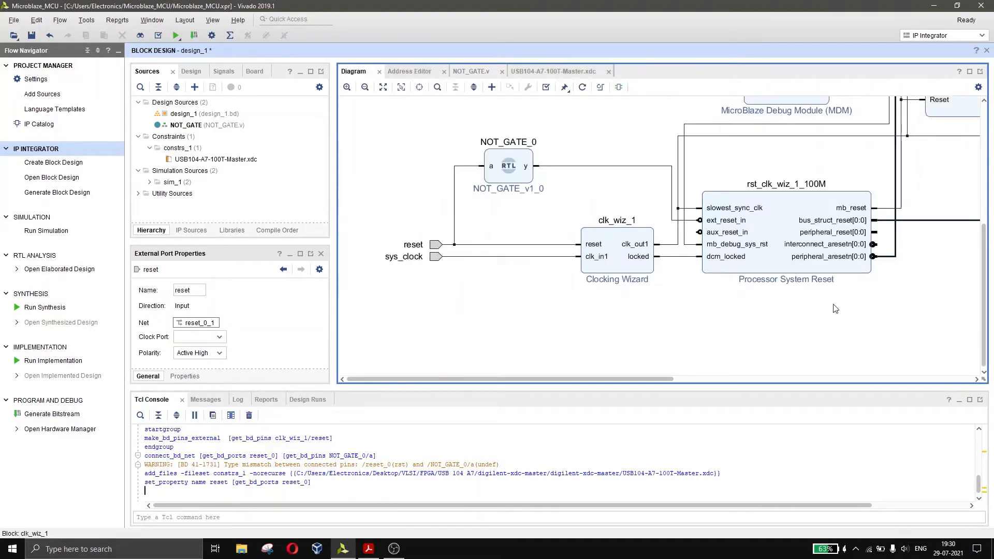
scroll(692, 306, "down", 2)
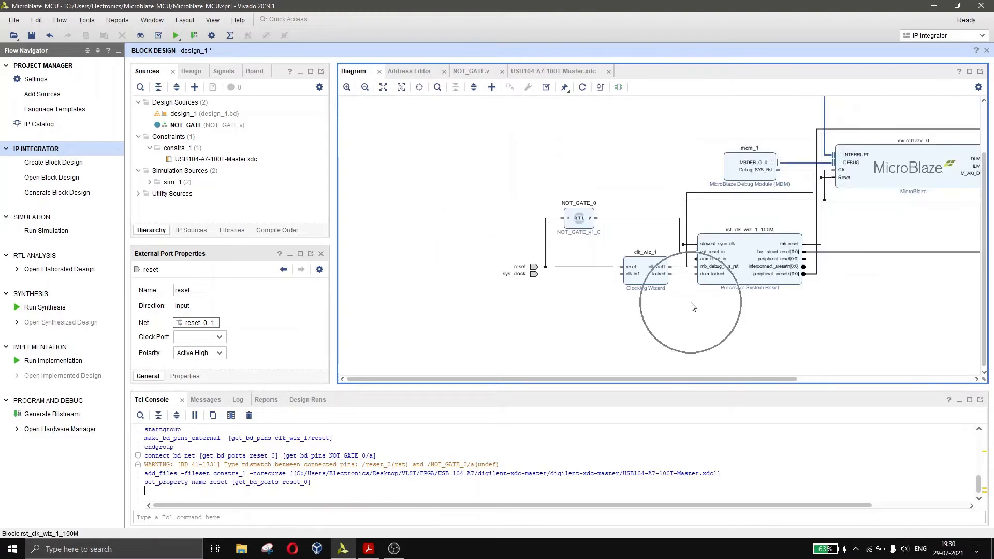
scroll(825, 328, "down", 2)
left_click_drag(669, 331, 575, 331)
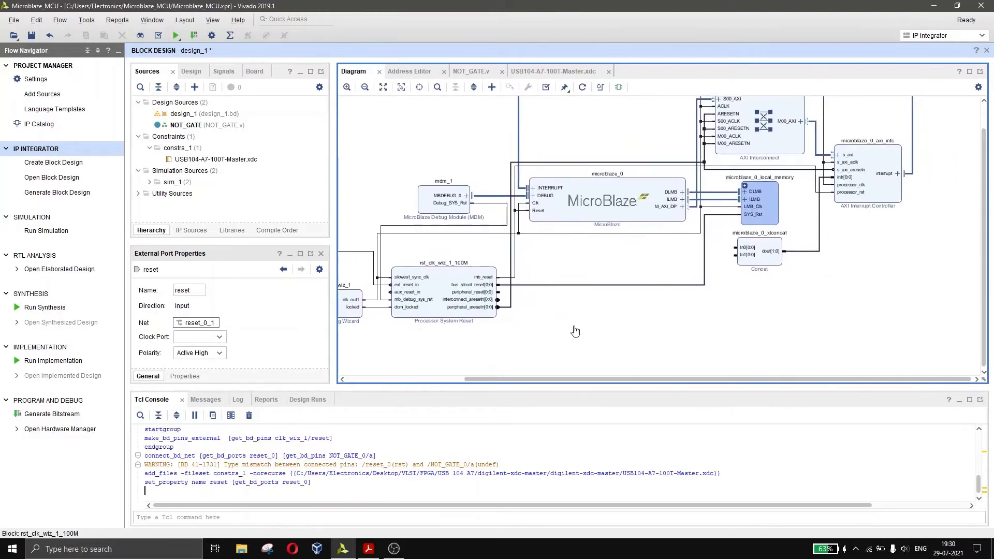
left_click_drag(908, 242, 896, 225)
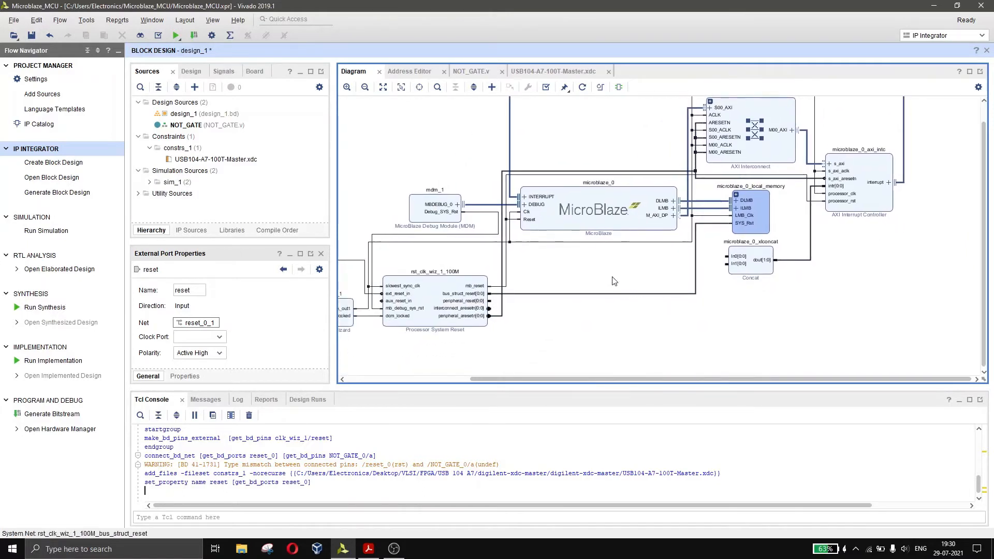
scroll(604, 278, "down", 2)
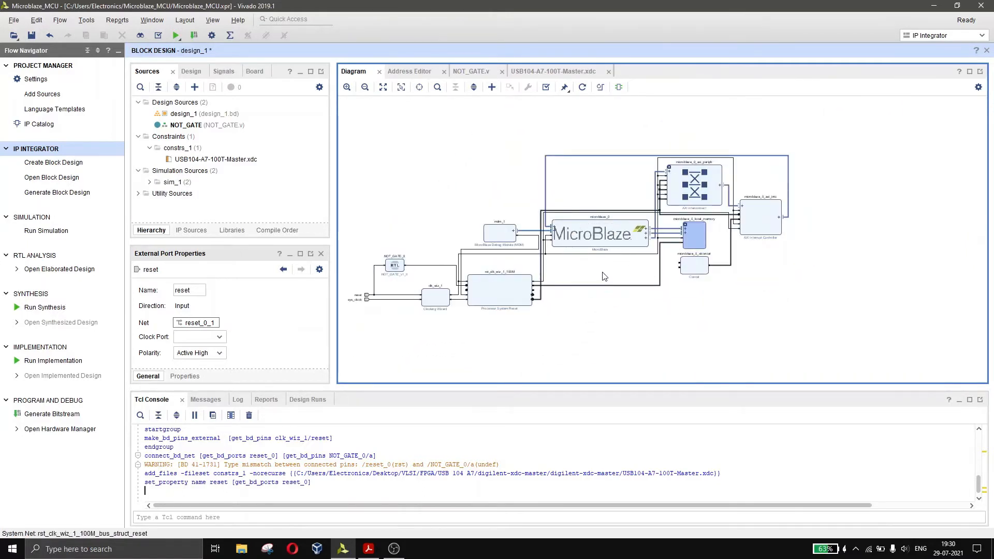
scroll(603, 278, "up", 3)
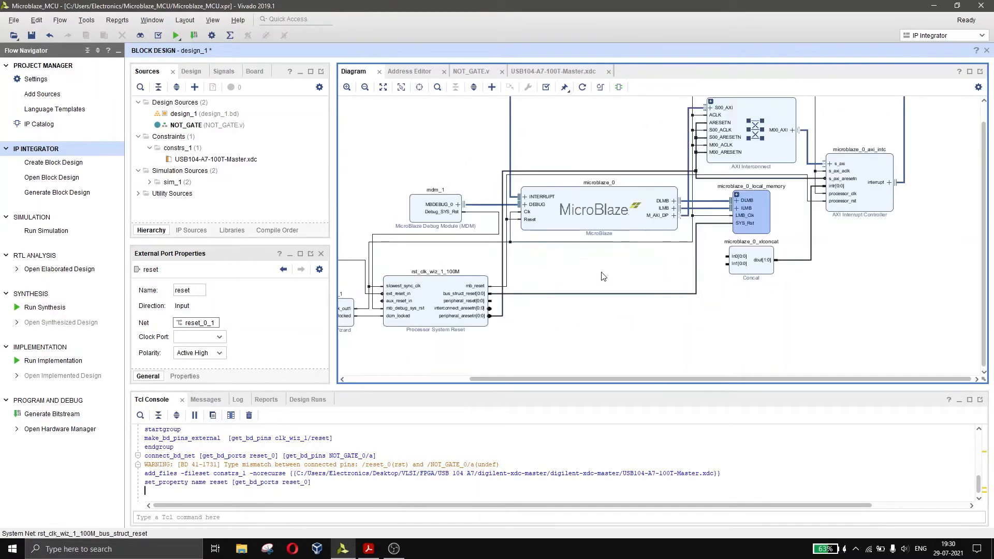
Add two AXI GPIO IP blocks to the block design
left_click(492, 88)
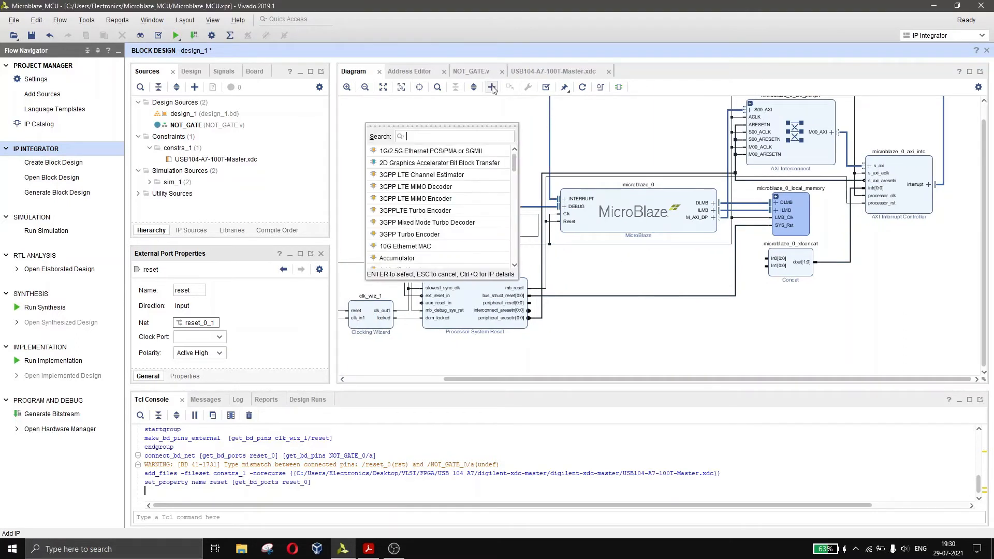
type("a")
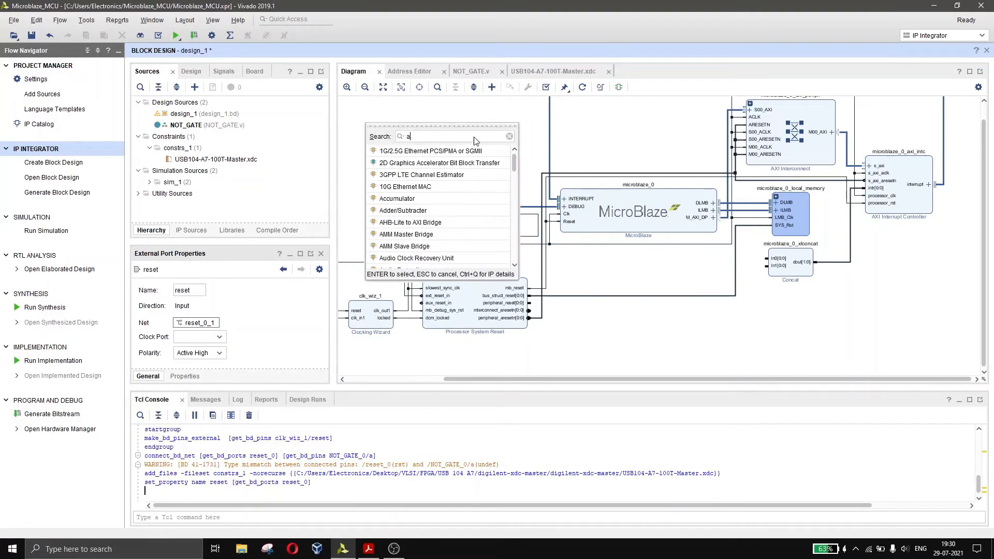
type("xi gp")
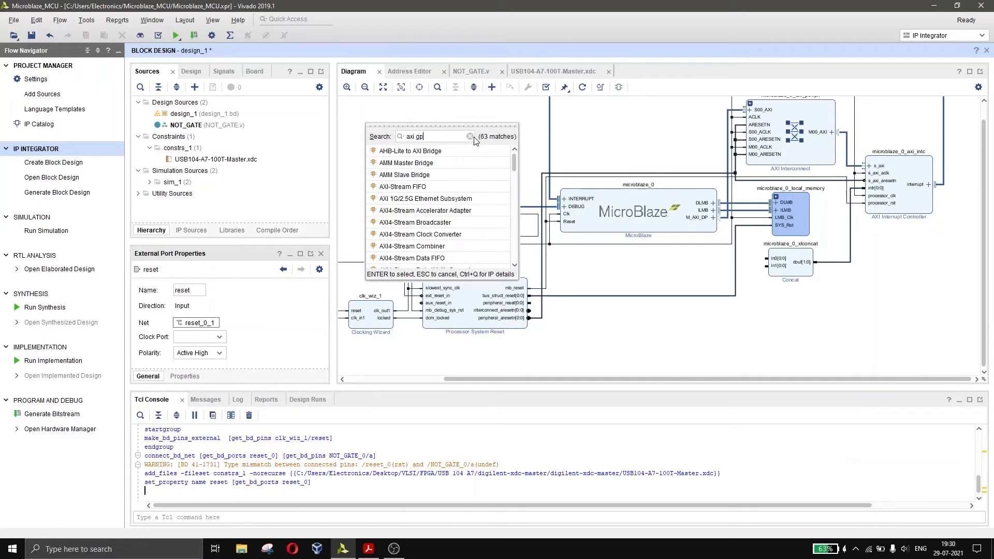
type("io")
key("Return")
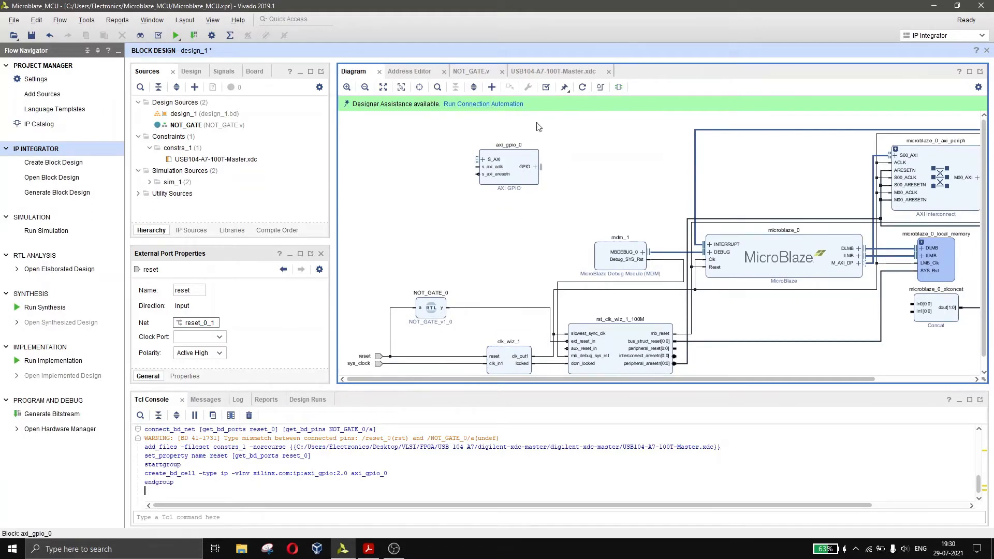
left_click(491, 86)
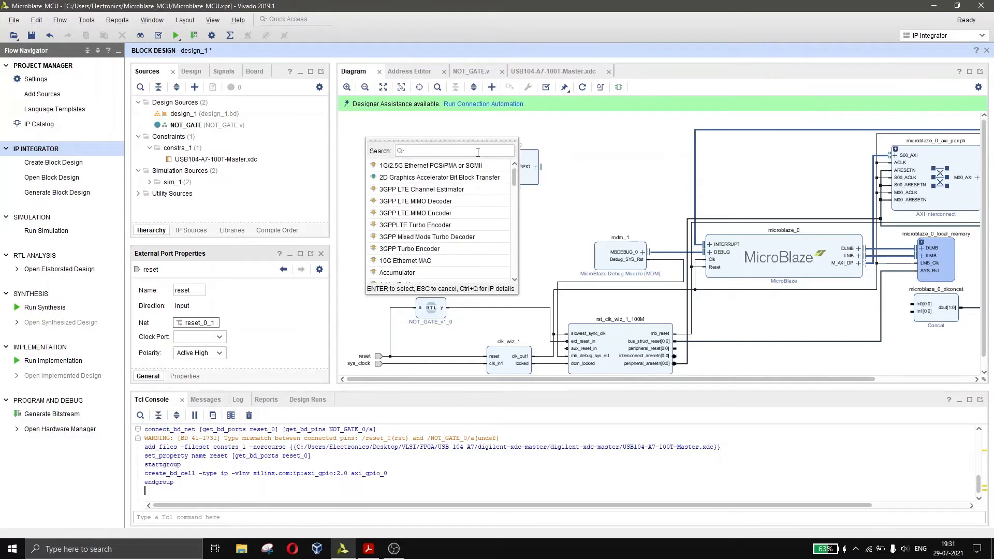
type("axi gpi")
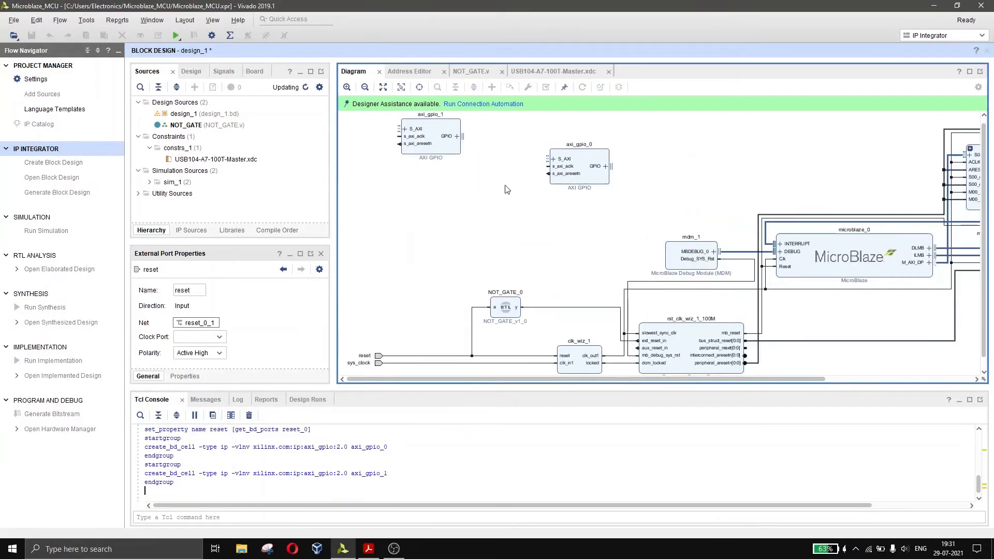
Start connection automation with all interfaces of both AXI GPIO blocks selected, and set the board part interface of axi_gpio_0's GPIO to Custom
left_click_drag(511, 201, 524, 232)
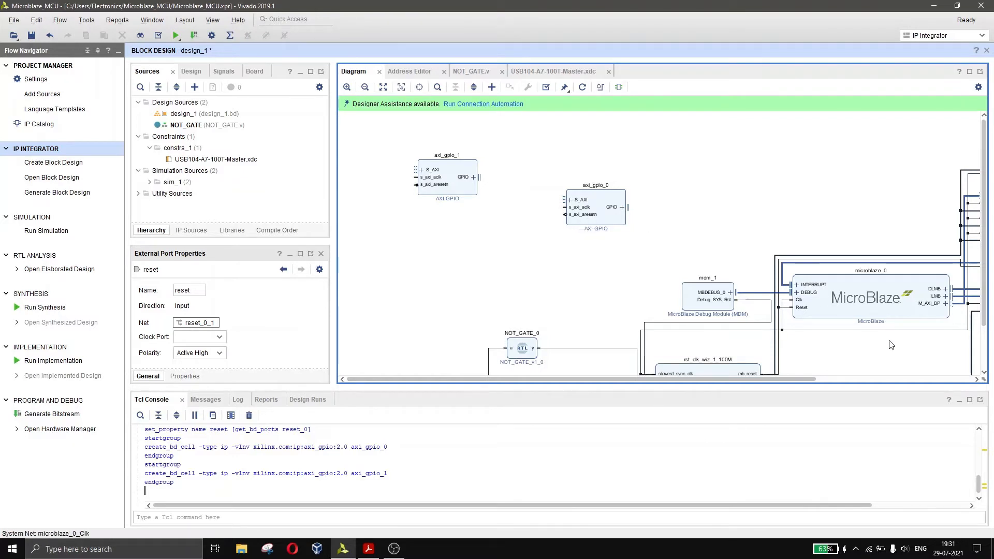
left_click_drag(836, 361, 746, 303)
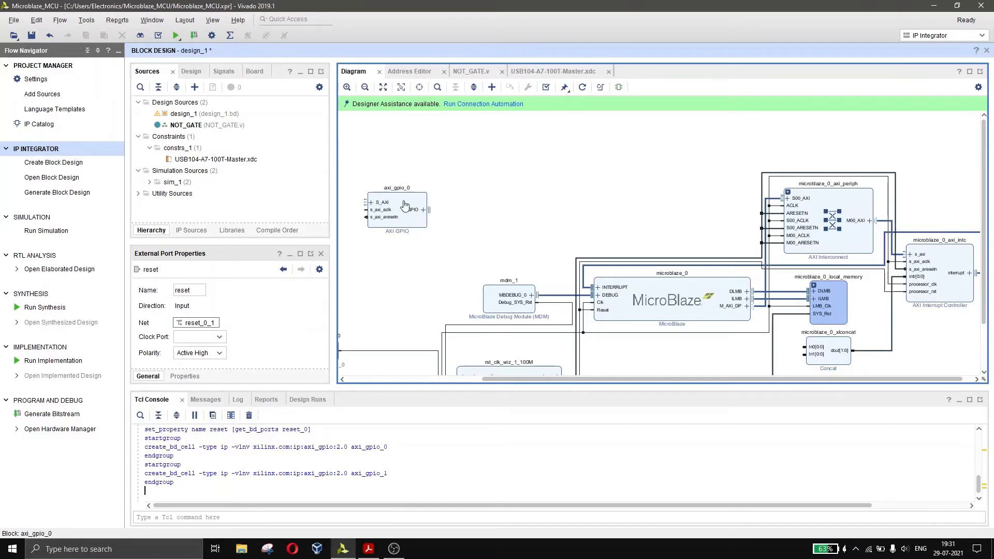
left_click_drag(489, 164, 511, 168)
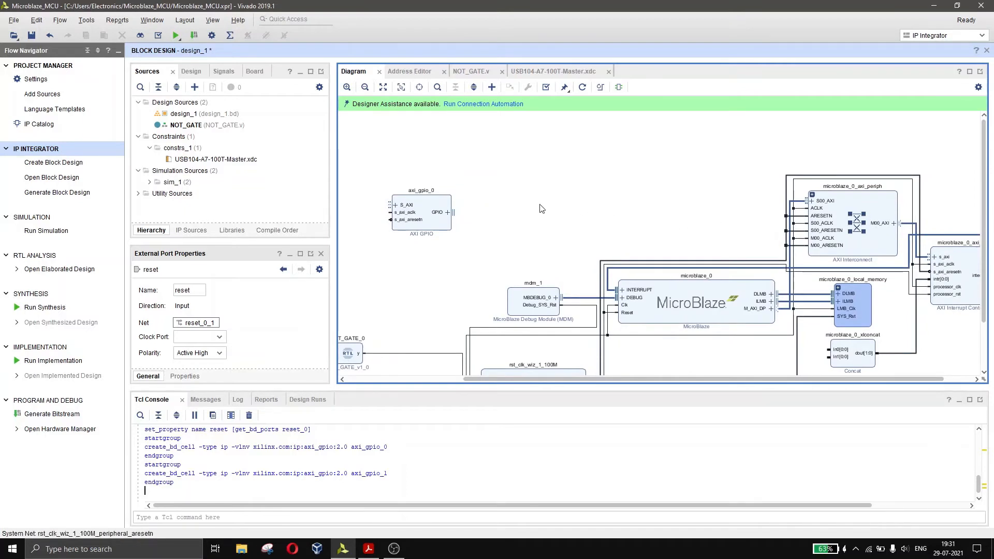
left_click_drag(541, 209, 635, 213)
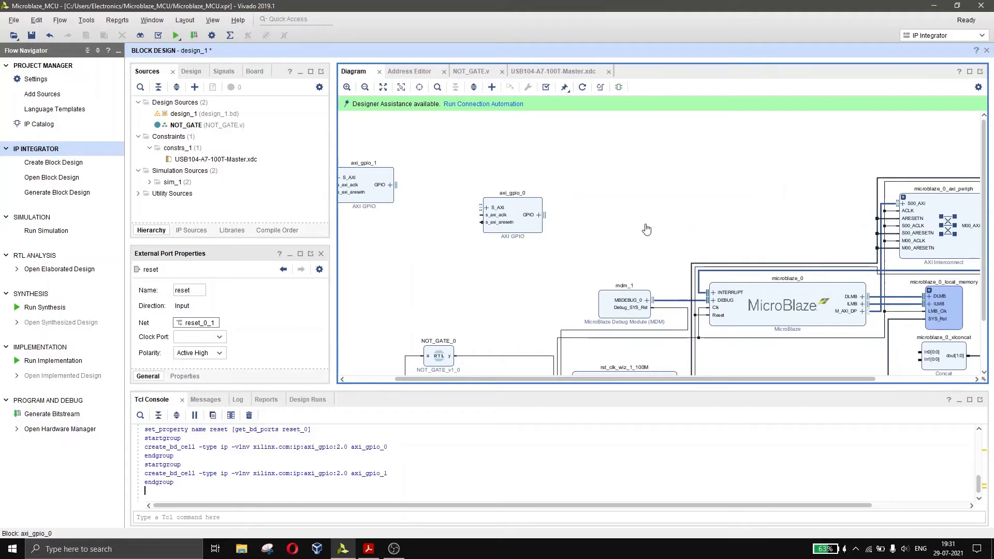
left_click_drag(646, 228, 639, 205)
left_click(502, 105)
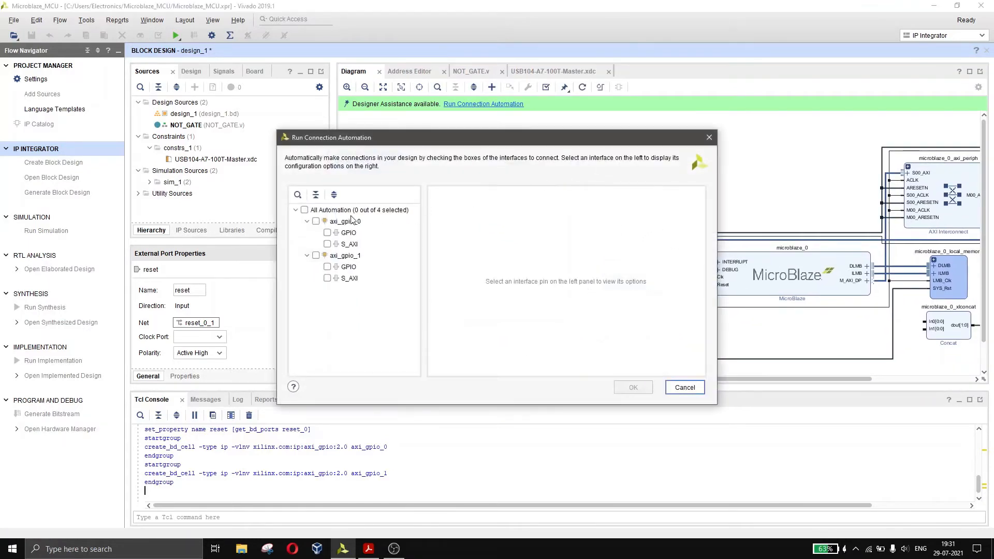
left_click(305, 210)
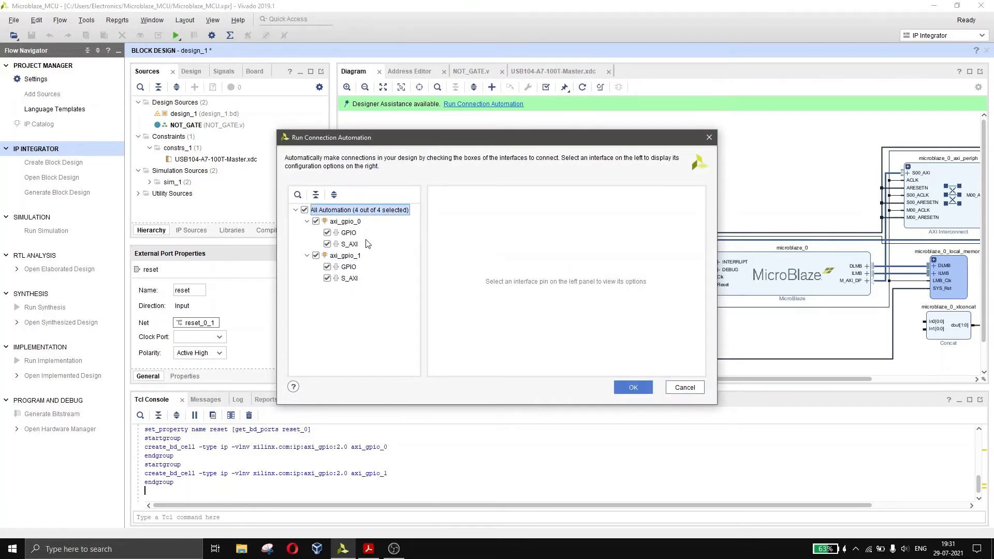
left_click(349, 234)
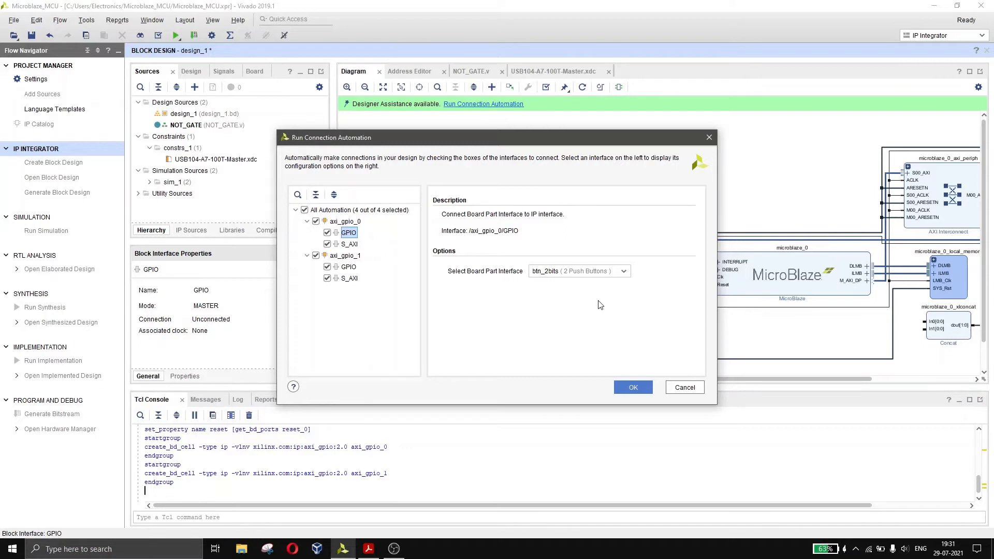
left_click(610, 274)
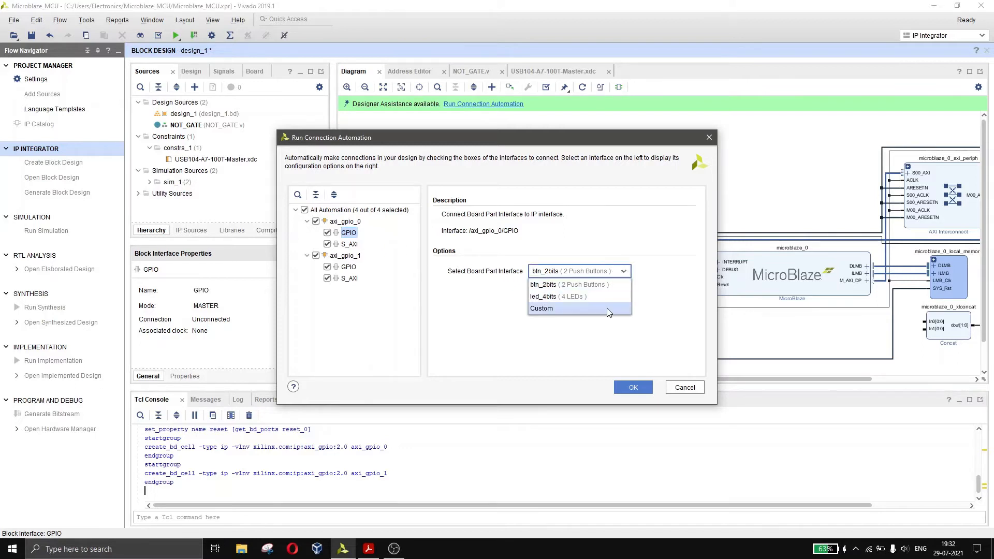
left_click(606, 308)
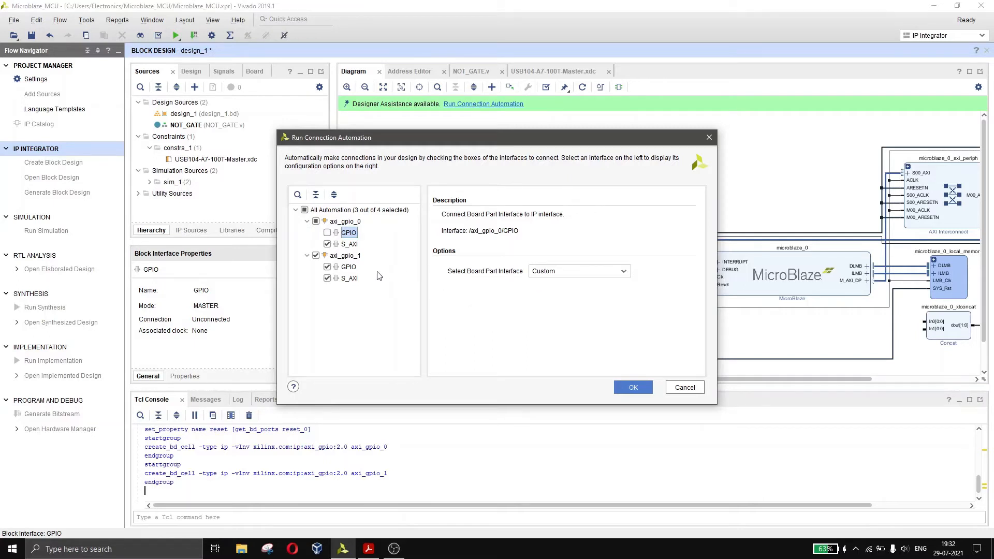
Set the board part interface of axi_gpio_1's GPIO to led_4bits (4 LEDs)
left_click(354, 268)
left_click(622, 275)
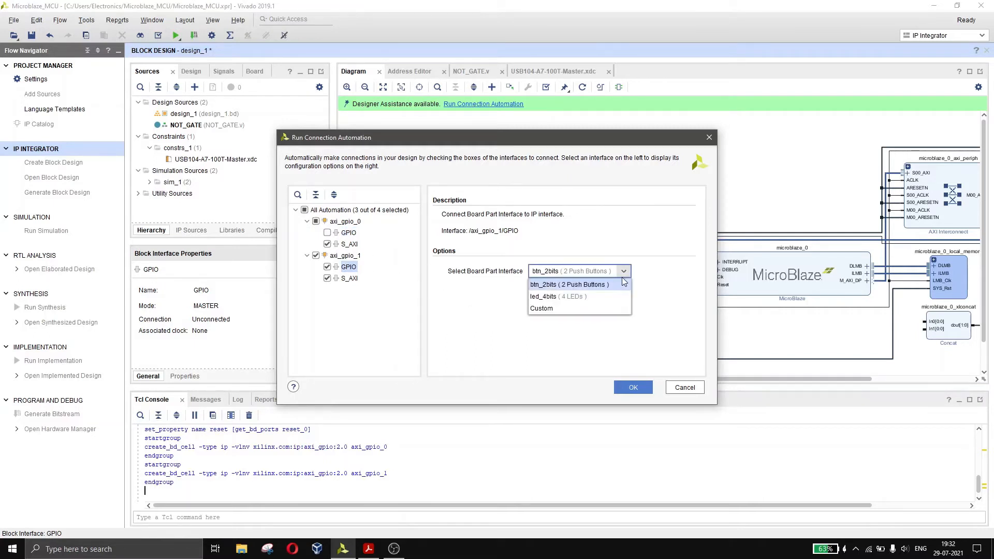
left_click(619, 295)
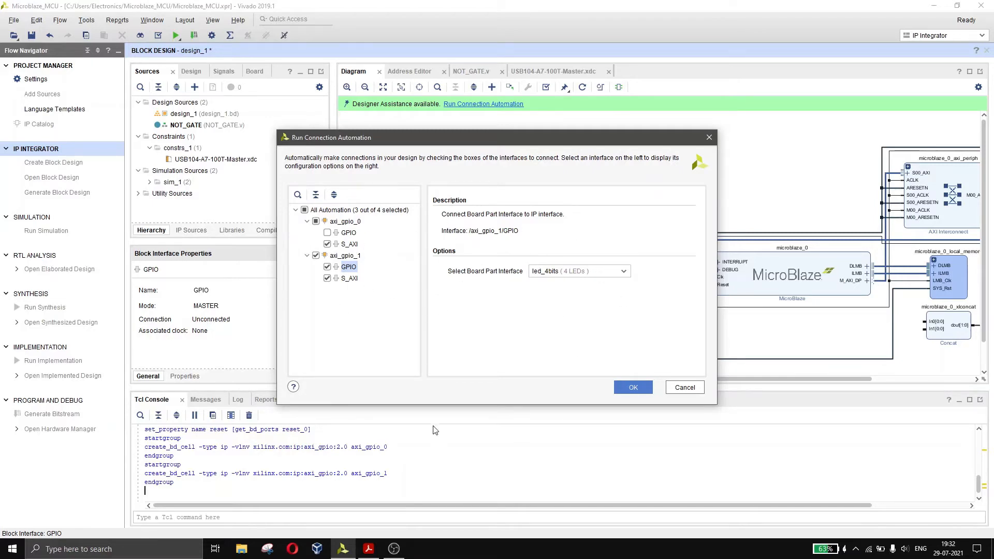
Check the LED wiring in USB104 A7.pdf in Acrobat Reader, return to Vivado, and apply the connection automation
left_click(369, 549)
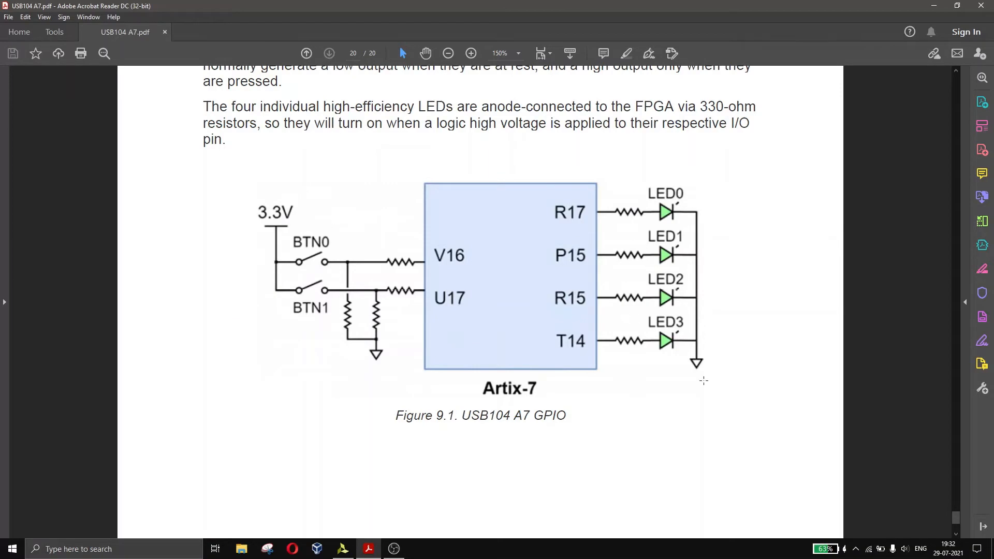
left_click(342, 548)
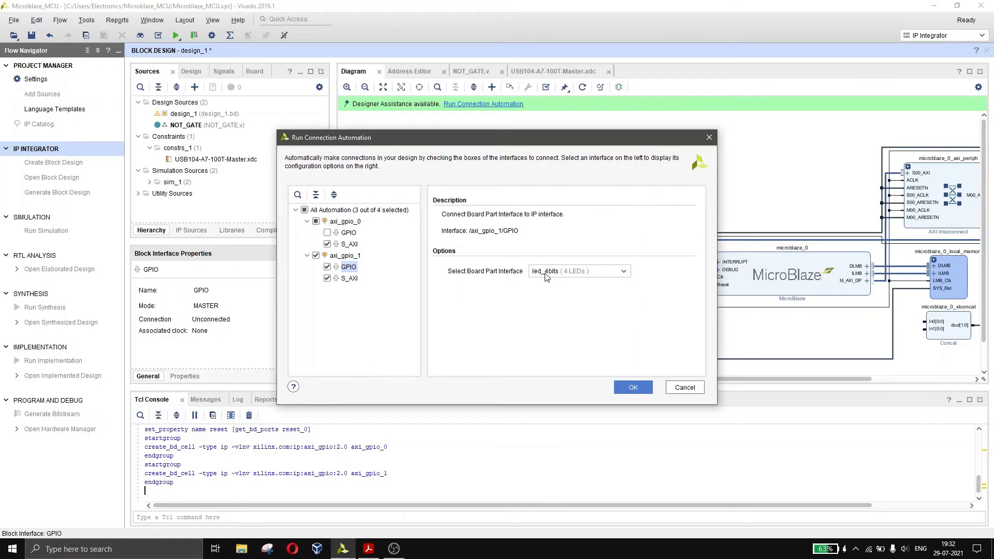
left_click(348, 233)
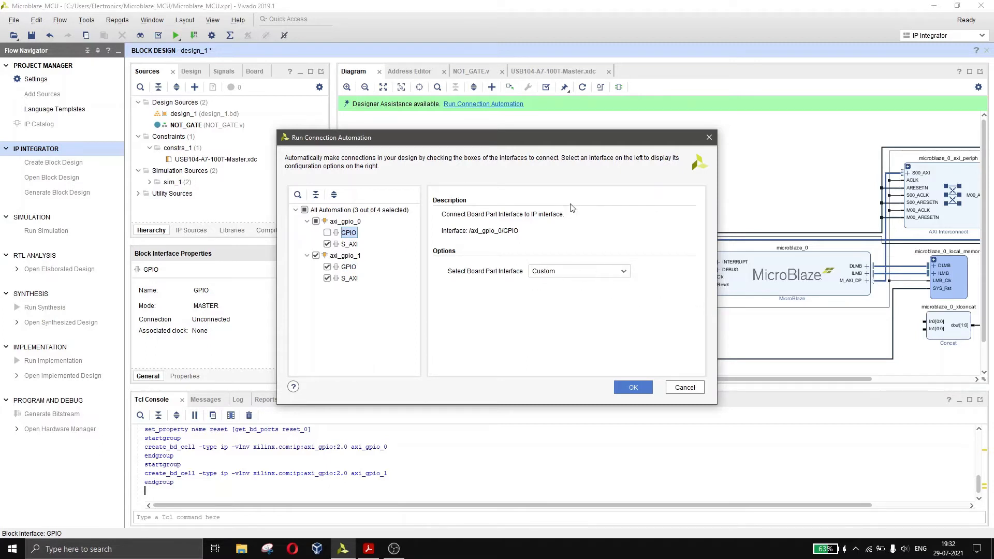
left_click_drag(528, 146, 566, 138)
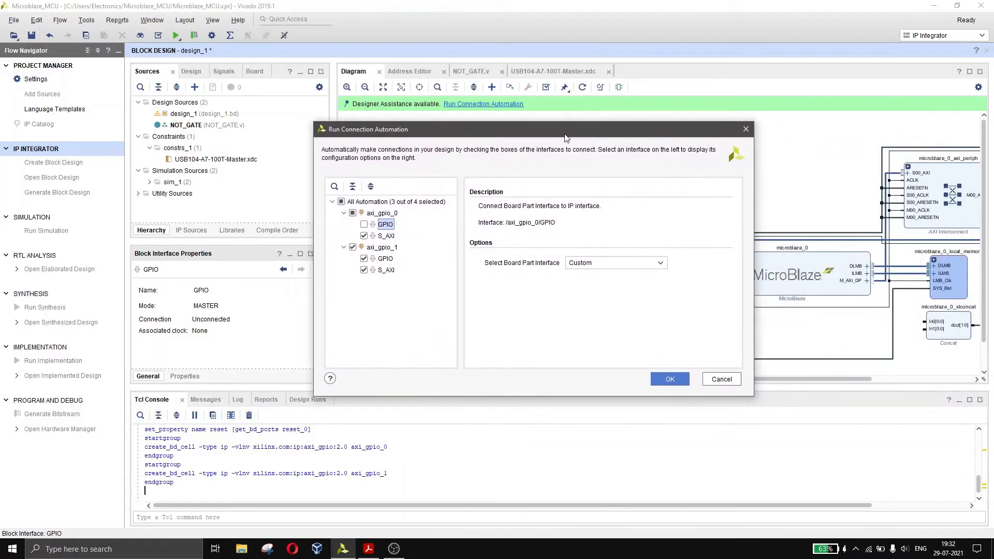
left_click(668, 379)
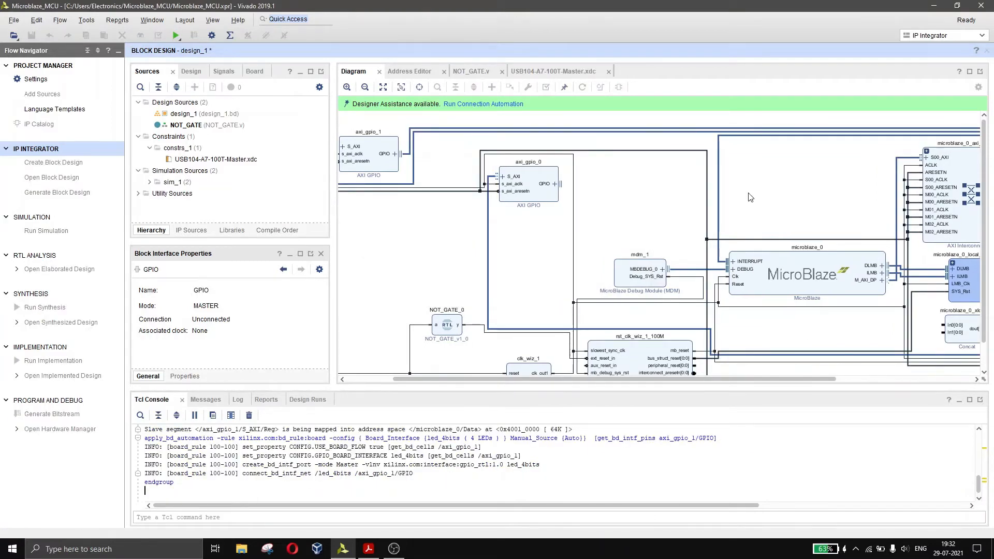
Regenerate the block diagram layout with the newly connected AXI GPIO blocks
scroll(772, 197, "down", 2)
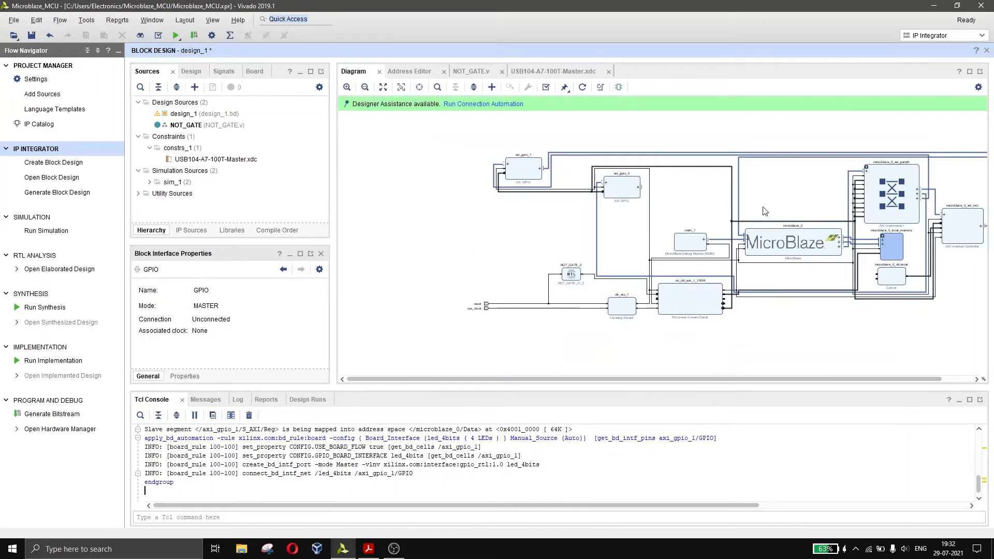
scroll(763, 208, "up", 3)
mouse_move(579, 214)
left_mouse_down()
mouse_move(824, 360)
mouse_move(922, 304)
mouse_move(769, 293)
mouse_move(565, 212)
left_mouse_up()
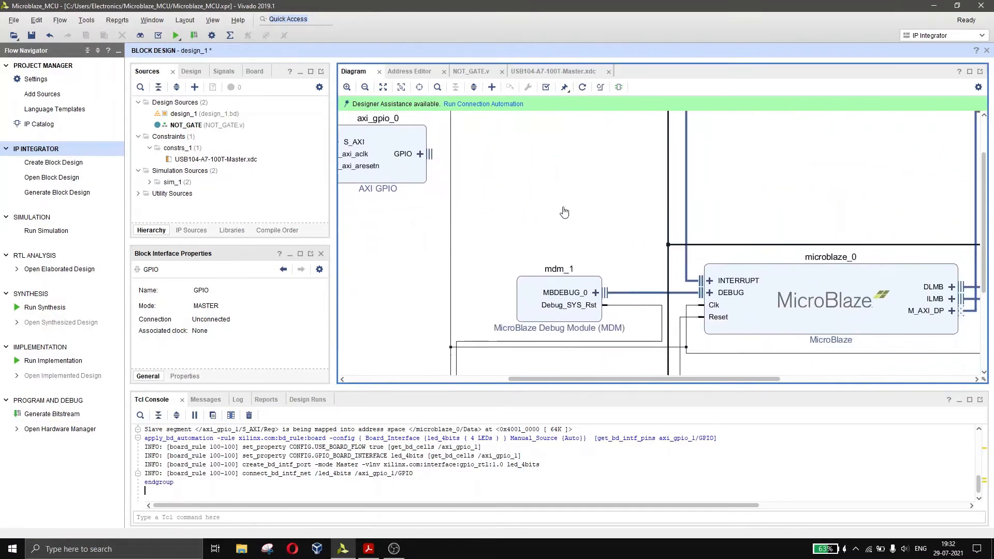
scroll(559, 186, "down", 2)
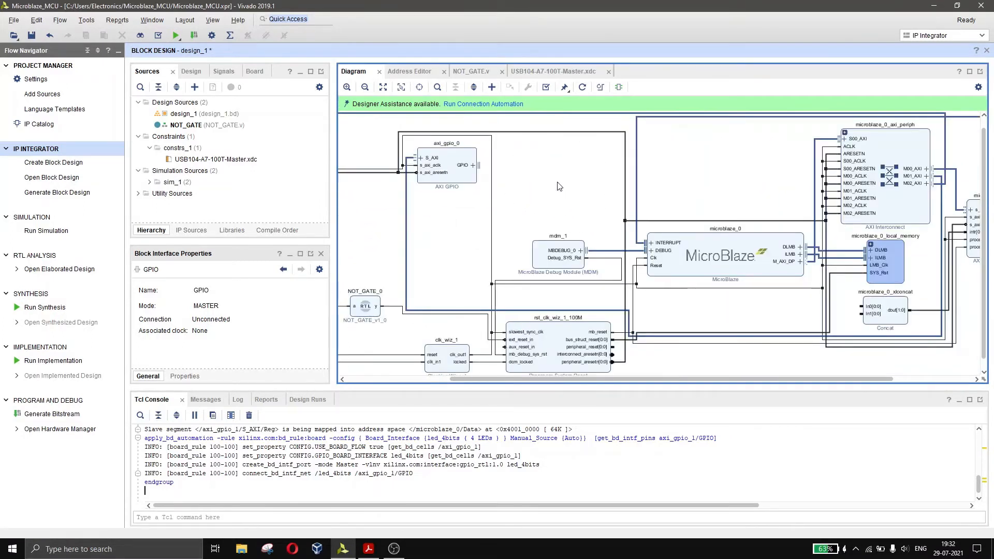
left_click(583, 87)
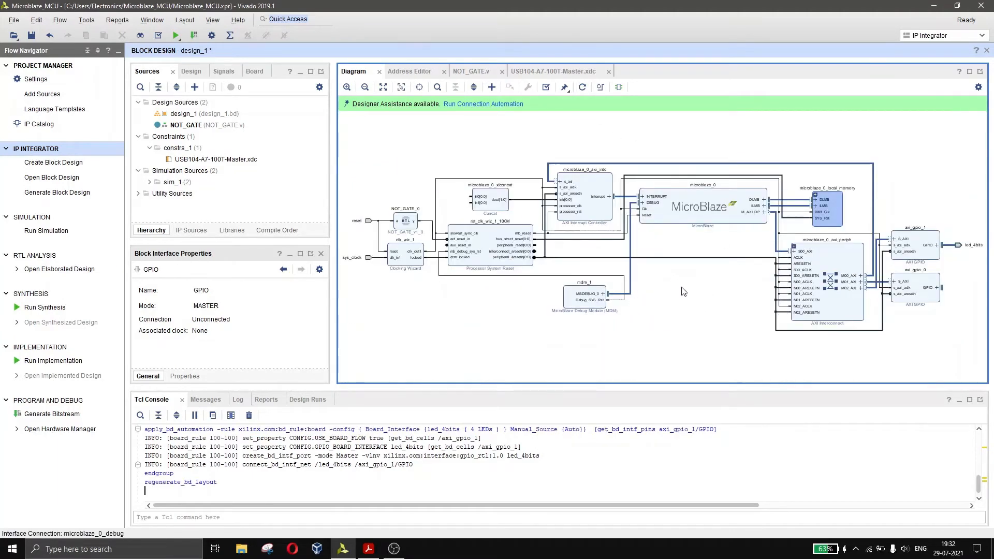
scroll(719, 299, "up", 2)
left_click_drag(479, 313, 410, 296)
scroll(425, 282, "down", 2)
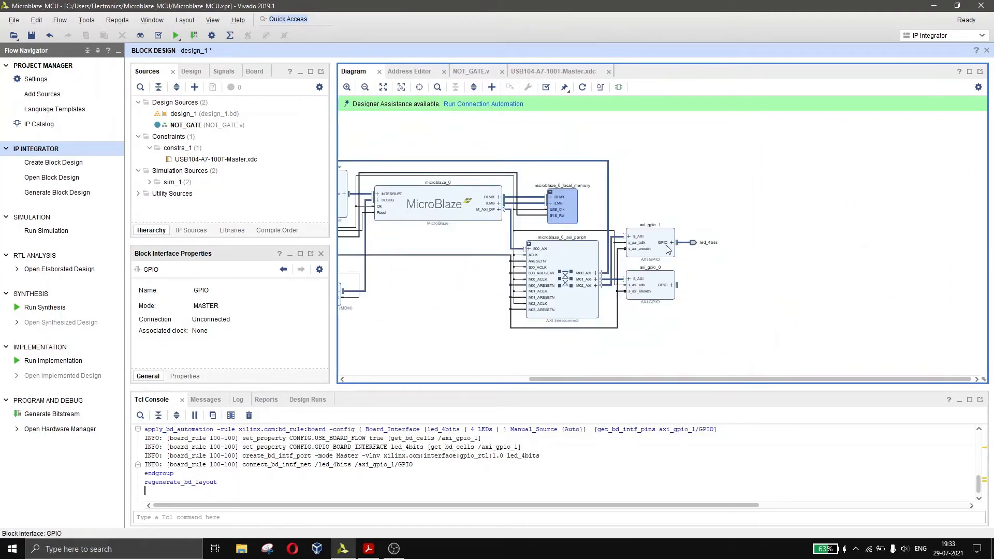
left_click(655, 287)
double_click(657, 287)
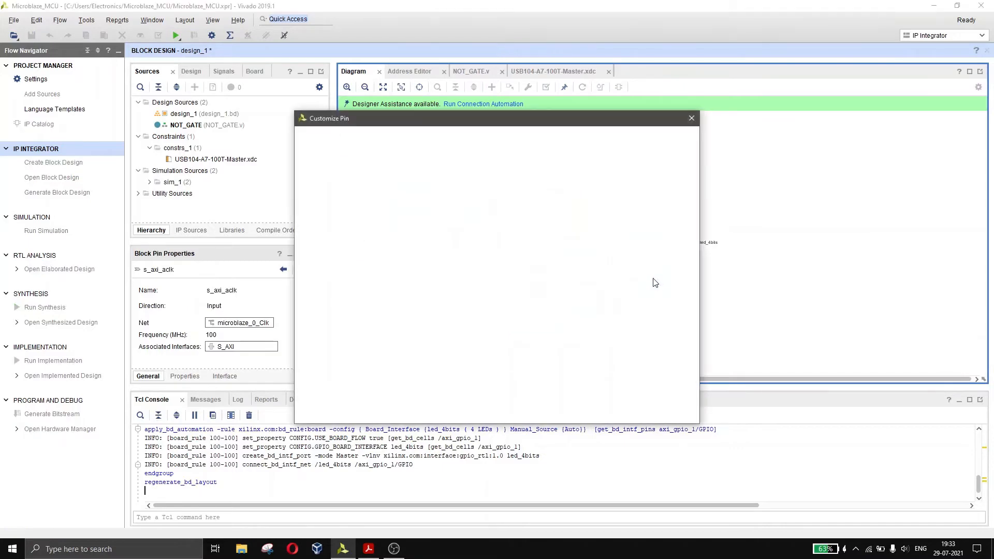
left_click(691, 119)
Re-customize axi_gpio_0 as all inputs with a GPIO width of 1
scroll(639, 277, "up", 2)
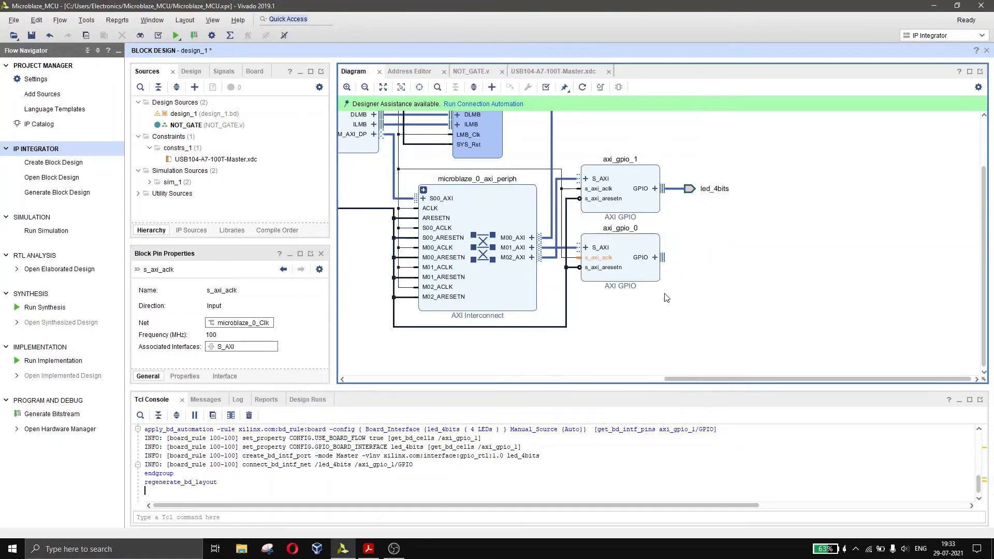
double_click(624, 252)
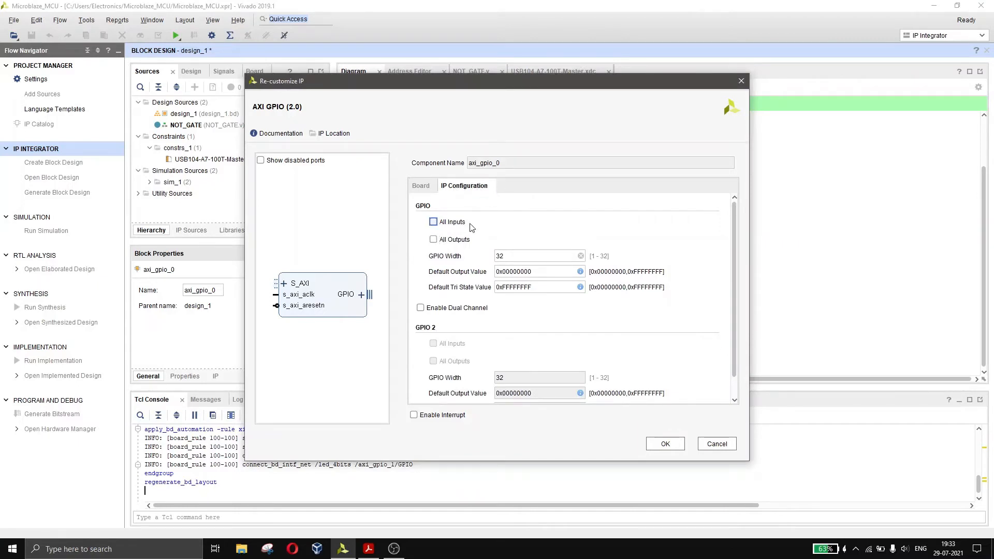
left_click(433, 223)
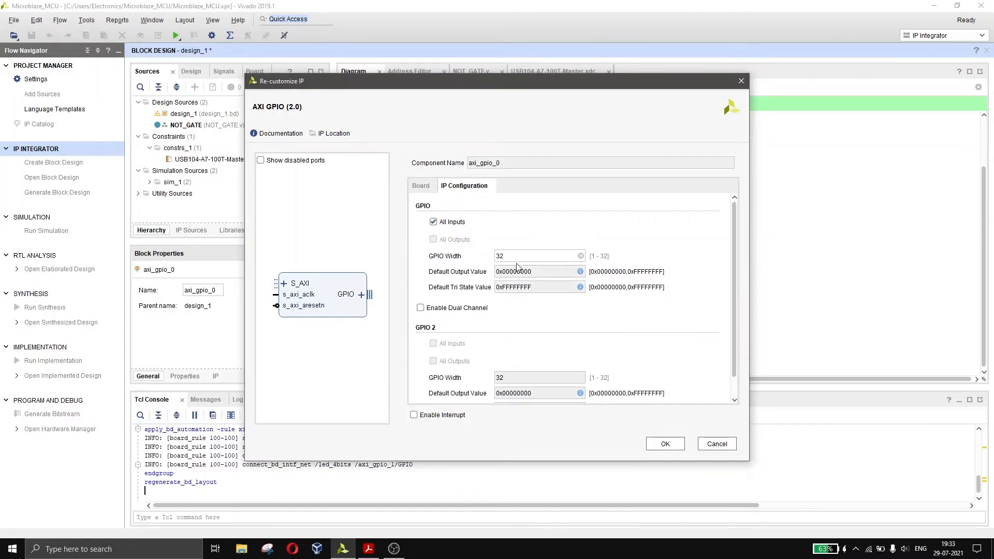
key("Tab")
left_click(667, 446)
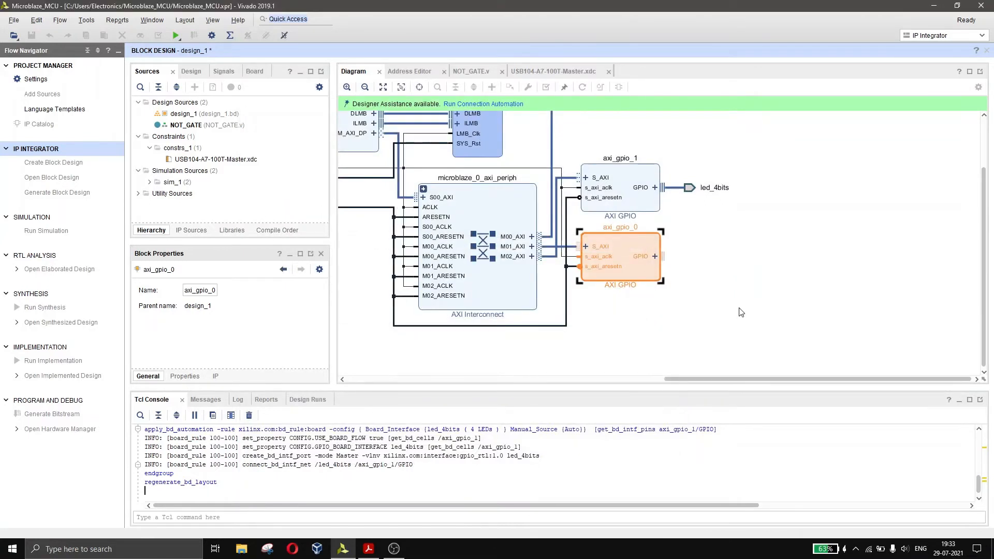
Expand the GPIO interface of axi_gpio_0 and make its gpio_io_i pin external
left_click(705, 273)
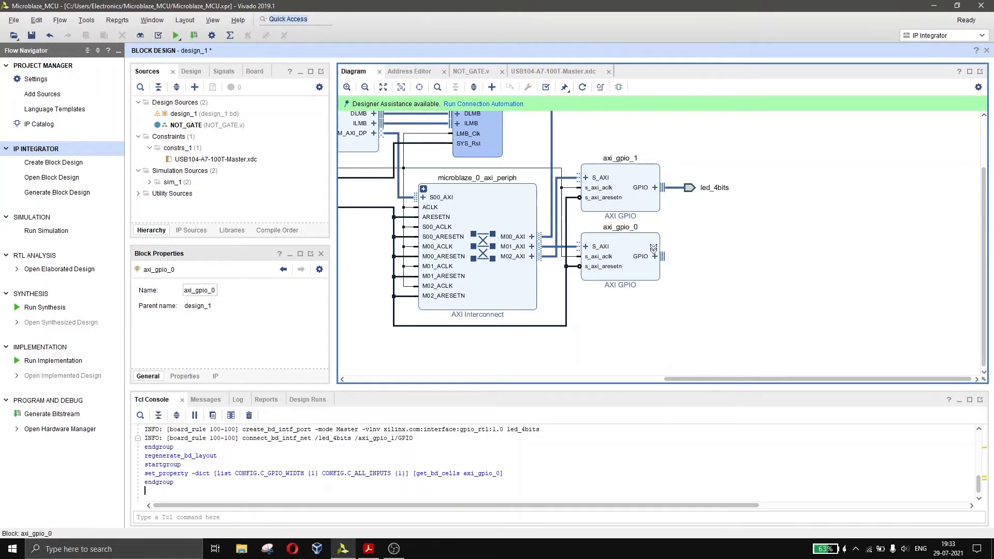
left_click(654, 254)
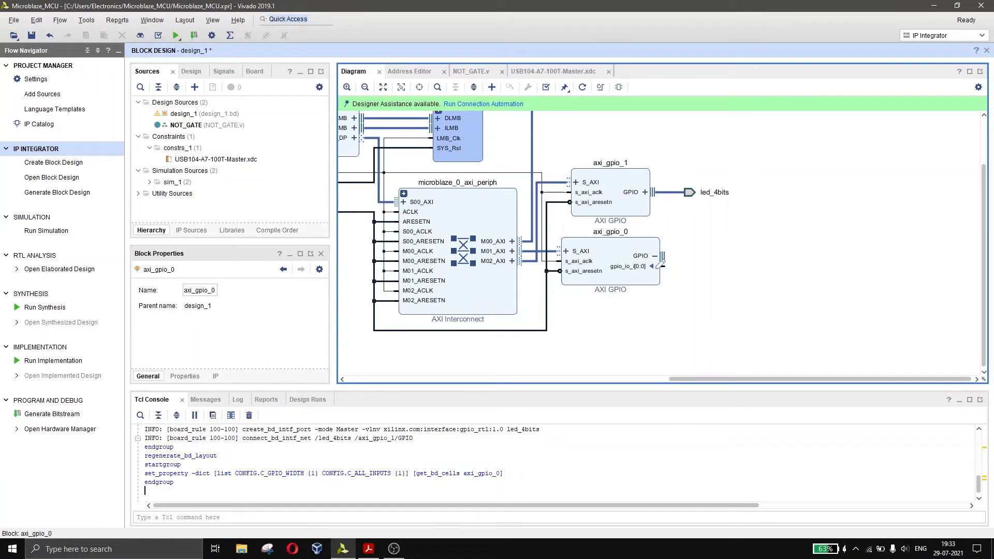
left_click(645, 268)
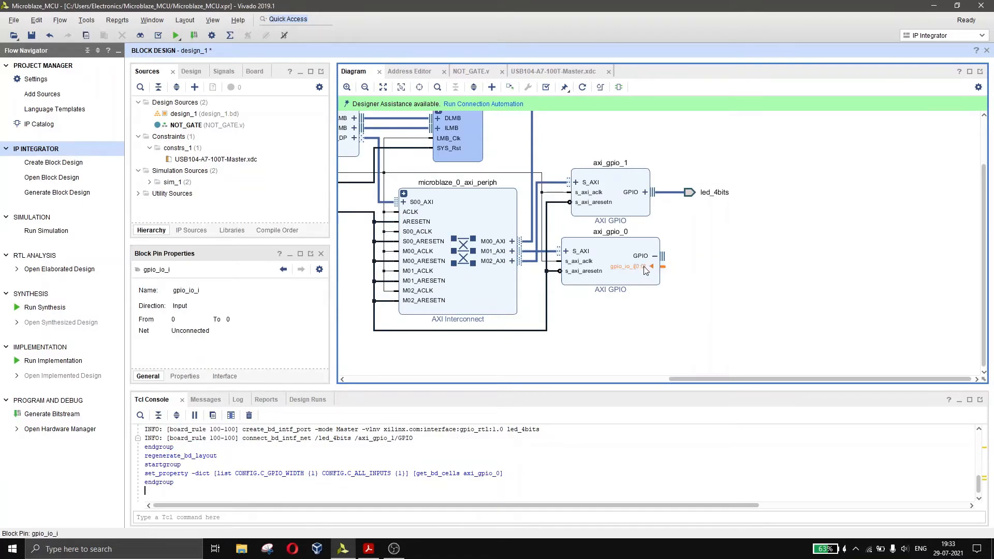
right_click(669, 263)
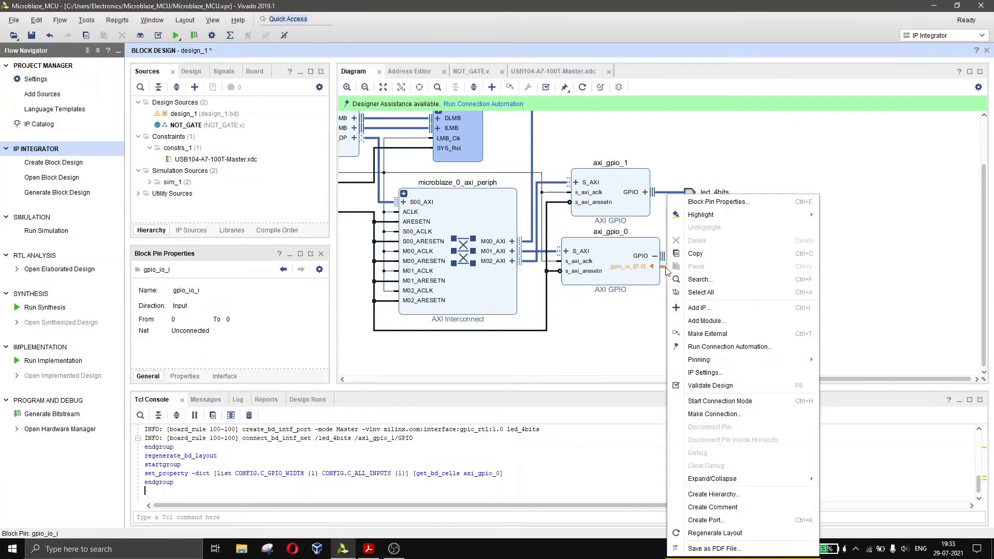
left_click(730, 333)
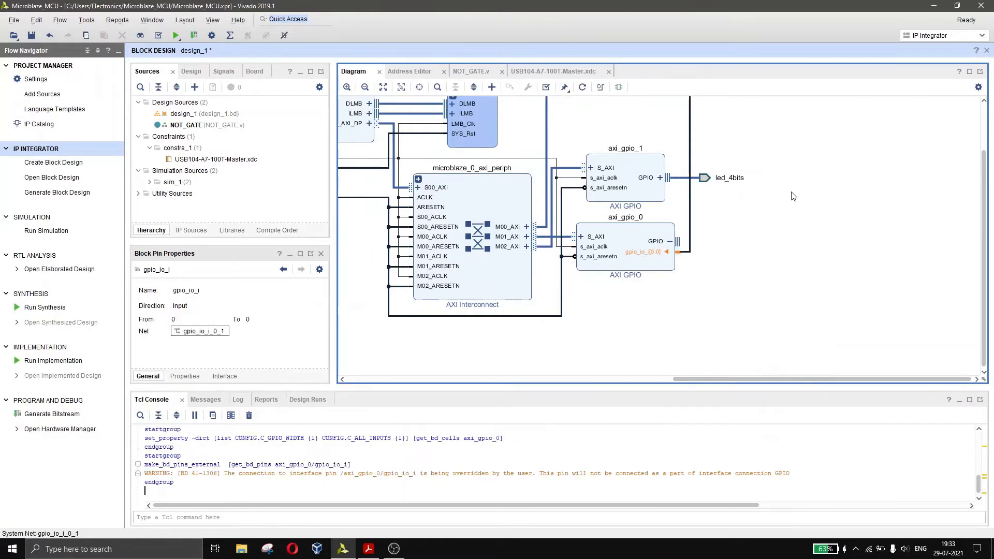
Rename the external port gpio_io_i_0 to gpio_ip and regenerate the block diagram layout
mouse_move(802, 183)
left_mouse_down()
mouse_move(782, 280)
mouse_move(832, 296)
mouse_move(842, 280)
left_mouse_up()
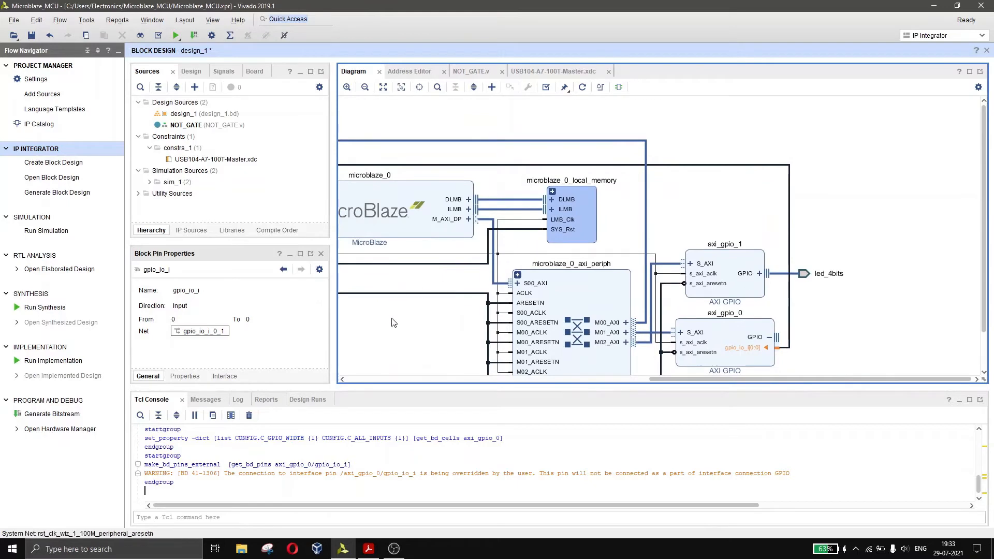
left_click_drag(395, 322, 886, 287)
left_click_drag(396, 297, 631, 336)
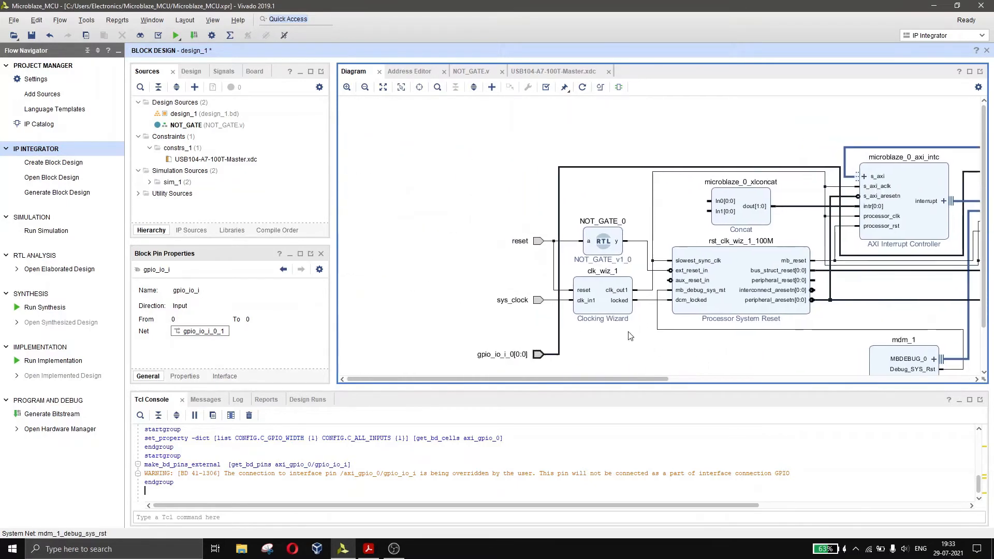
left_click_drag(490, 293, 459, 235)
left_click(480, 298)
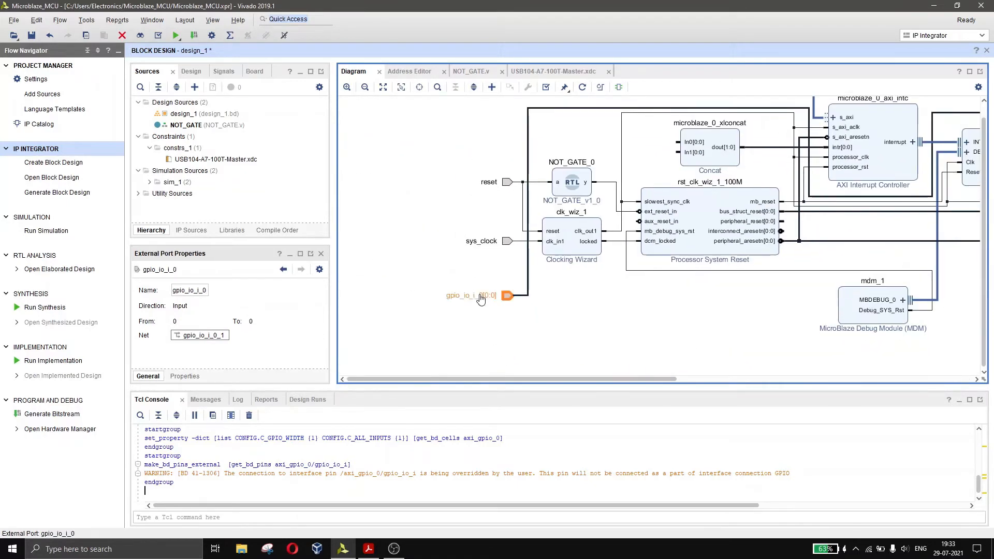
double_click(190, 289)
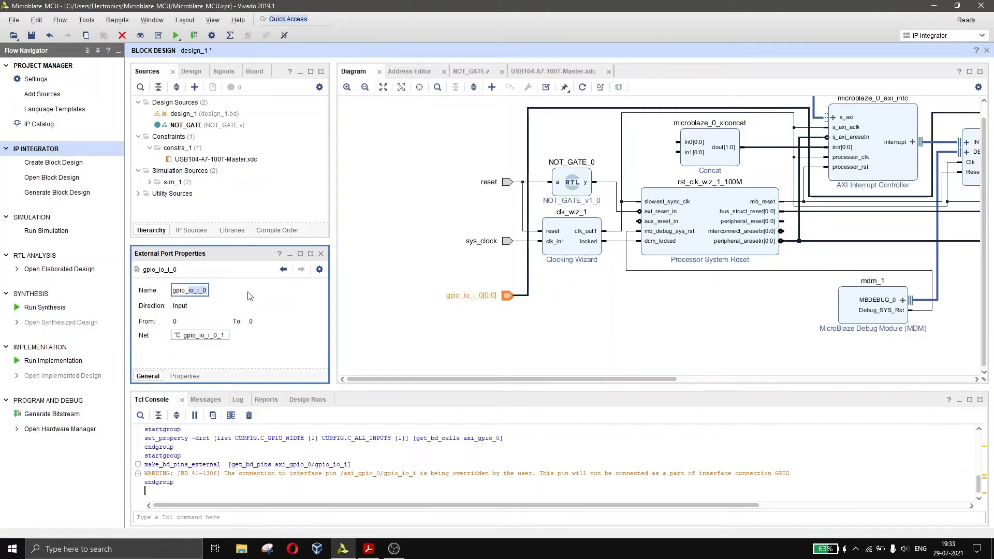
key("BackSpace")
type("ip")
key("Return")
left_click(652, 316)
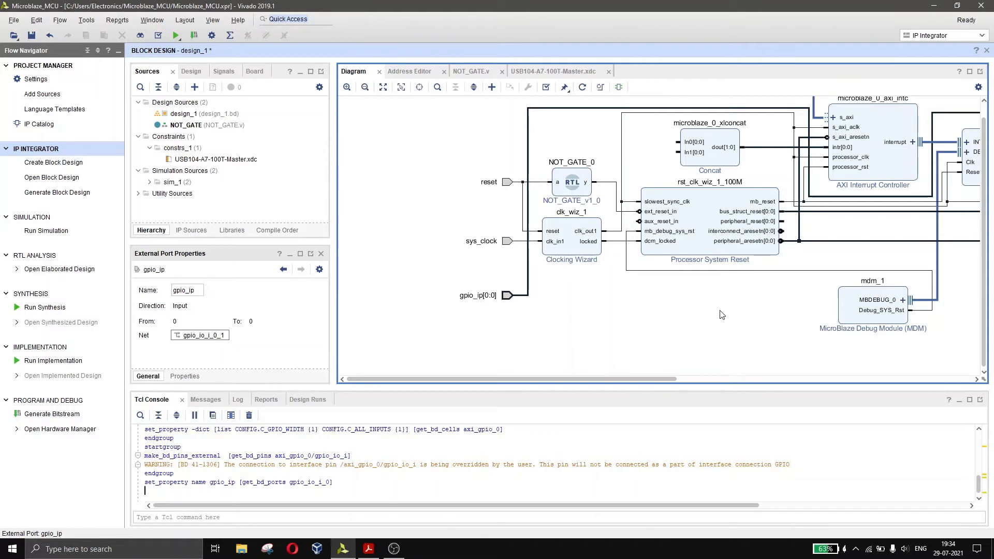
left_click(582, 87)
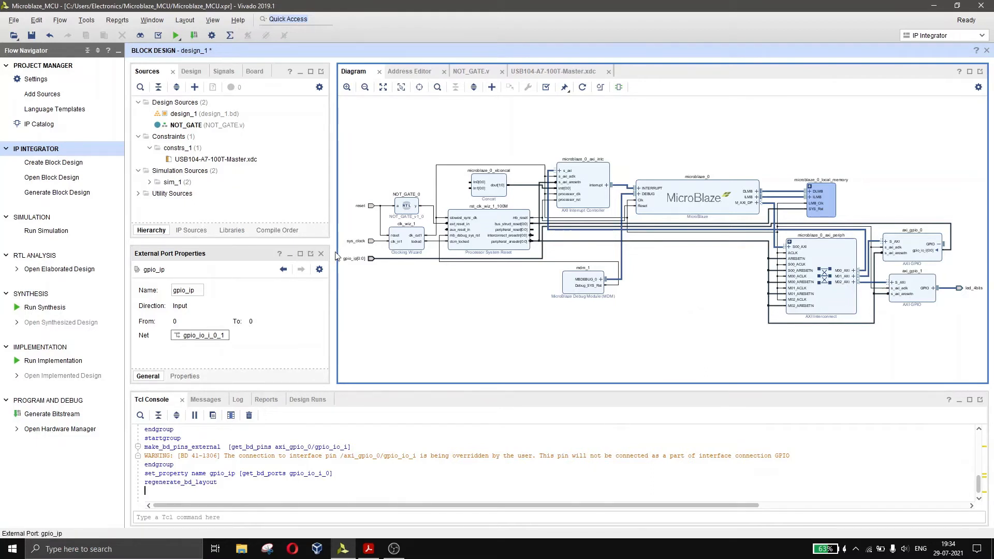
Examine the reset, sys_clock and gpio_ip inputs in the maximized diagram and the inverter code in NOT_GATE.v
scroll(361, 284, "up", 2)
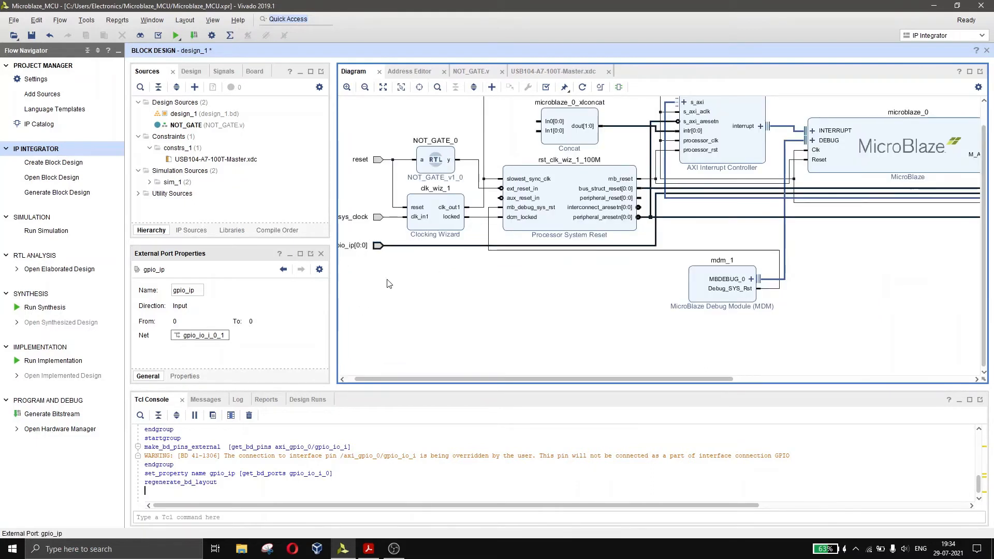
scroll(432, 310, "up", 5)
scroll(417, 275, "down", 5)
scroll(443, 300, "up", 2)
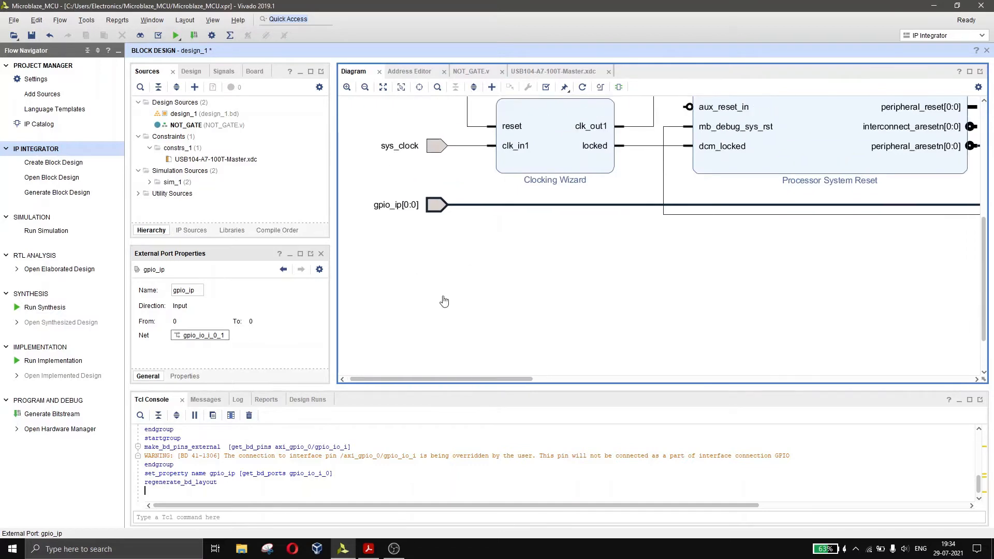
left_click(970, 73)
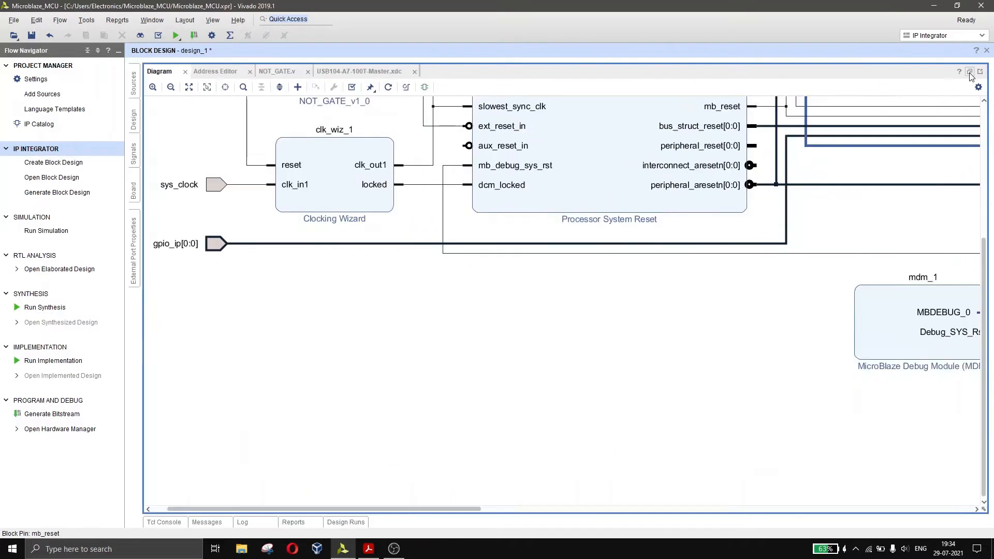
left_click_drag(475, 301, 524, 449)
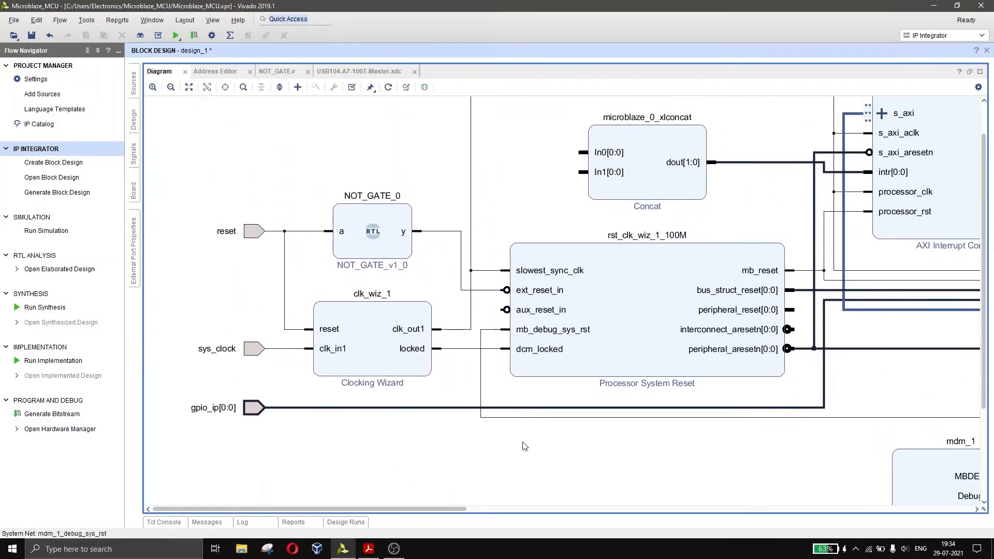
scroll(585, 356, "down", 1)
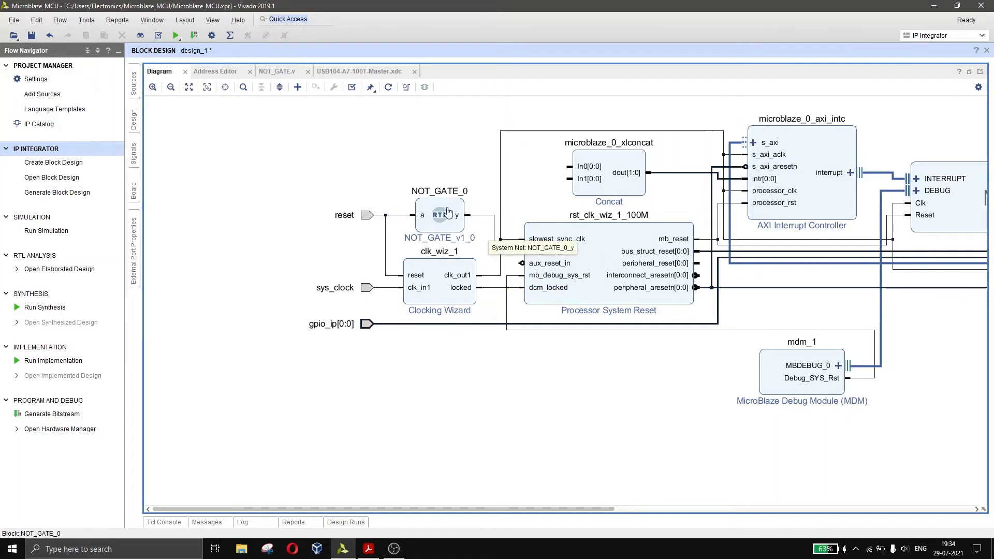
left_click(277, 71)
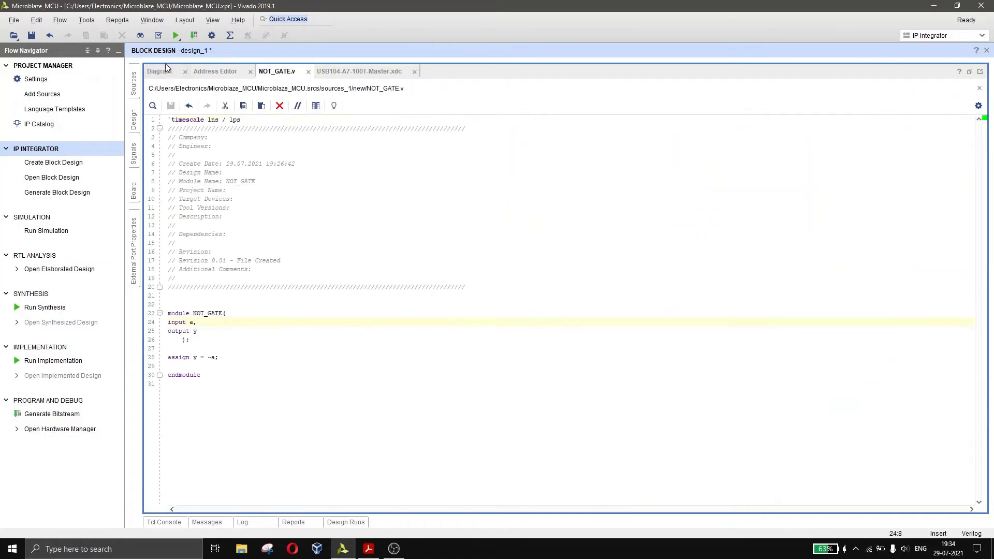
left_click(164, 71)
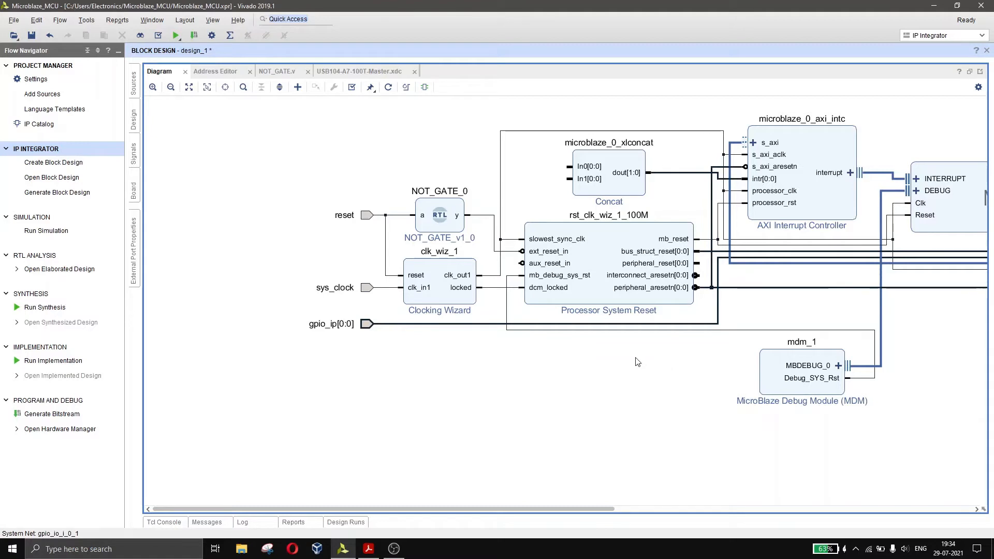
Examine the connections from the Processor System Reset through MicroBlaze and the AXI Interconnect to both AXI GPIO blocks and led_4bits
left_click_drag(625, 365, 443, 409)
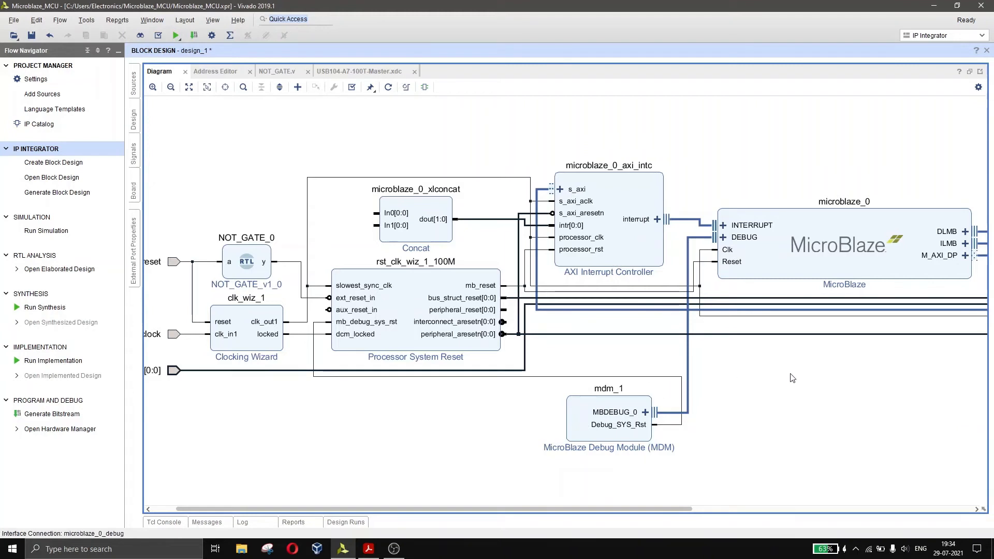
left_click_drag(737, 383, 447, 345)
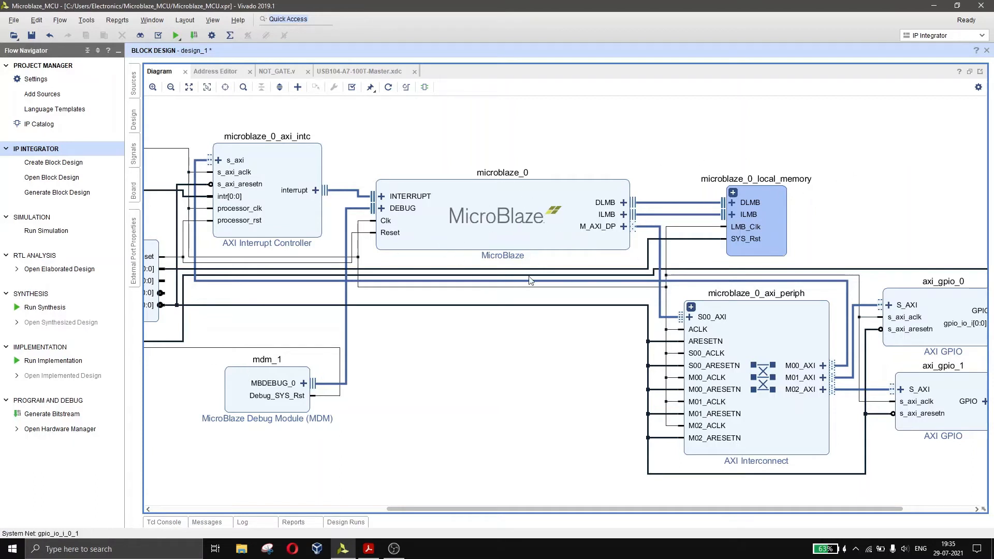
left_click_drag(609, 412, 533, 393)
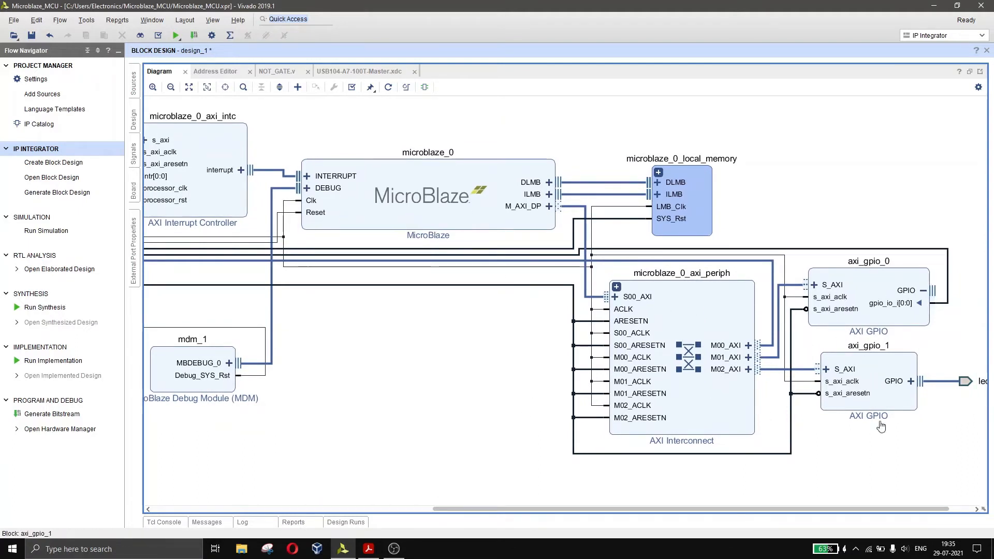
left_click_drag(898, 453, 777, 455)
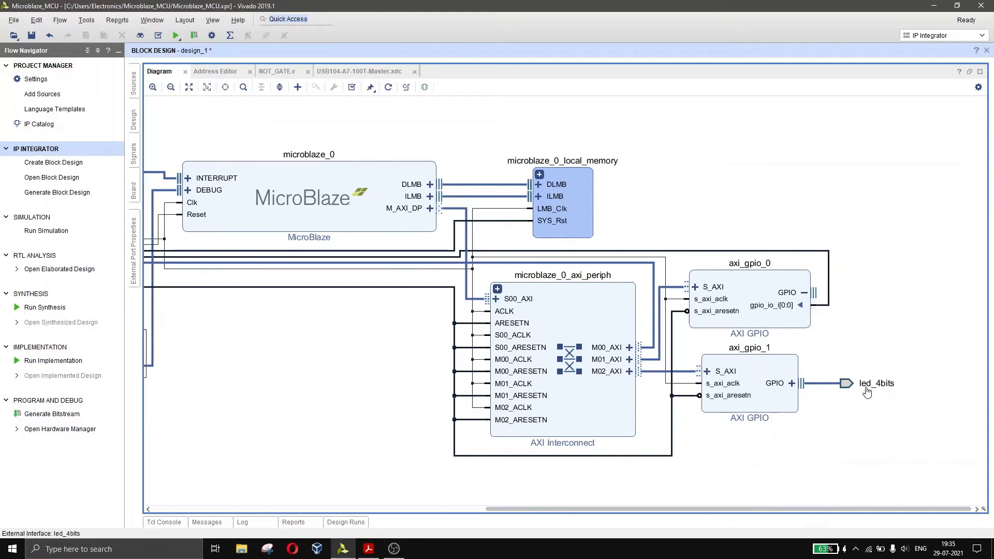
left_click_drag(234, 346, 465, 327)
key("ctrl")
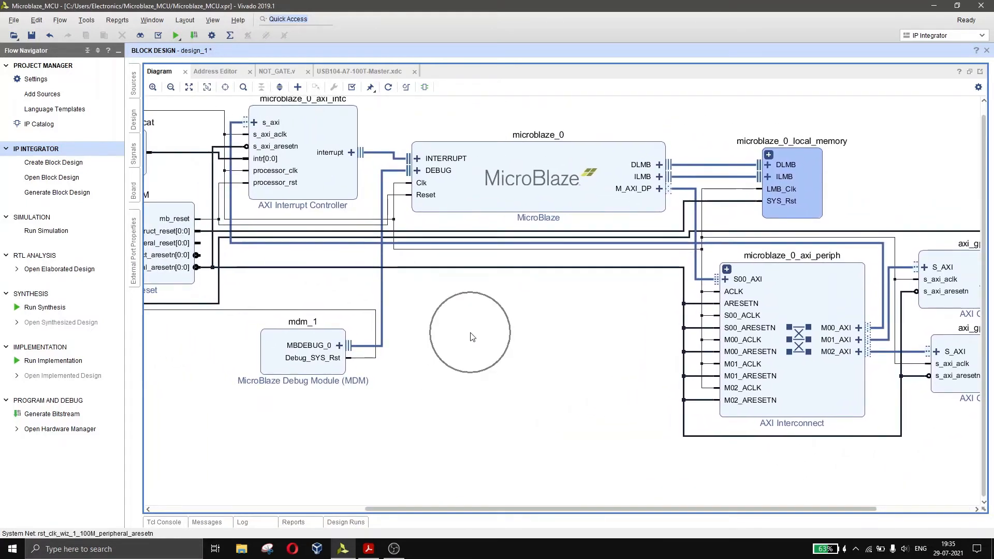
scroll(466, 333, "down", 2)
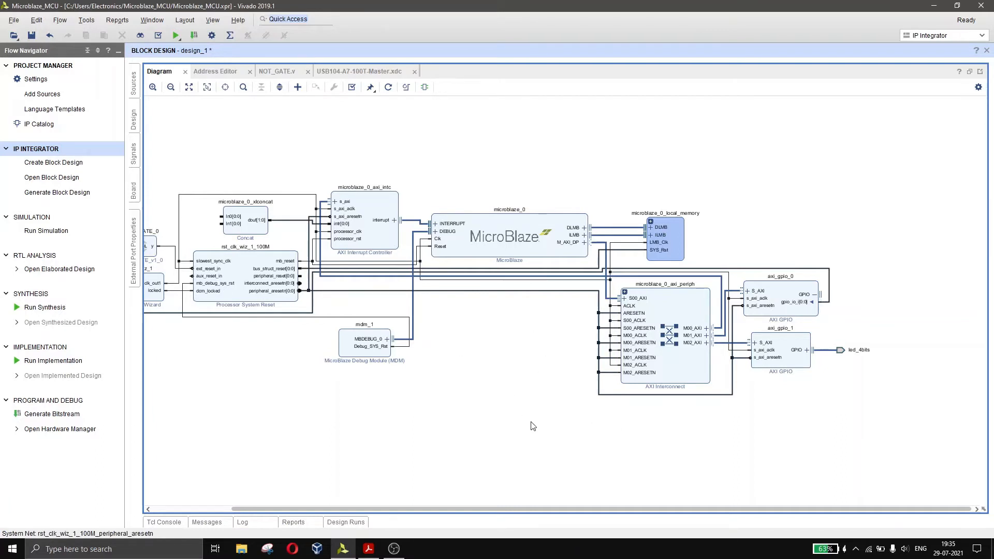
Add an AXI Uartlite IP block to the block design
left_click(298, 87)
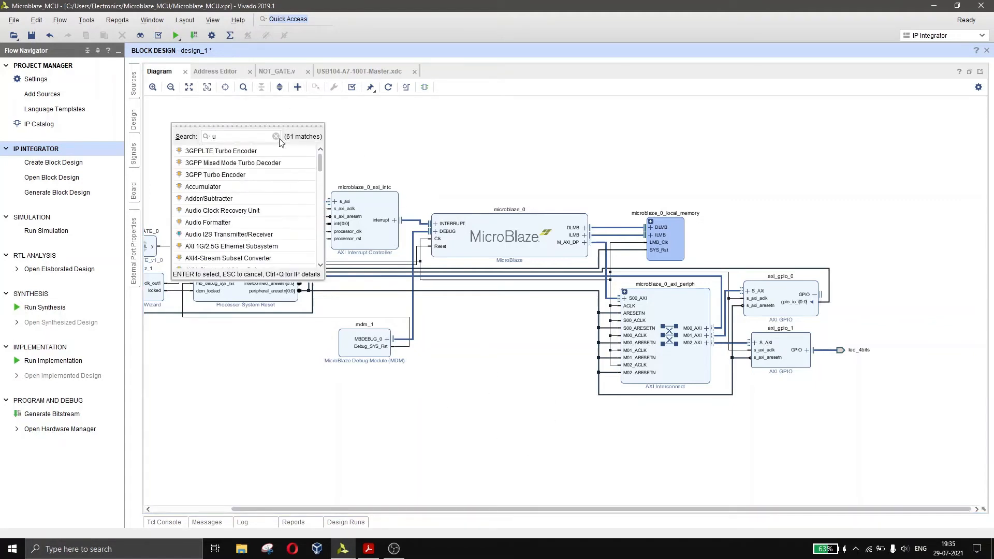
type("uart")
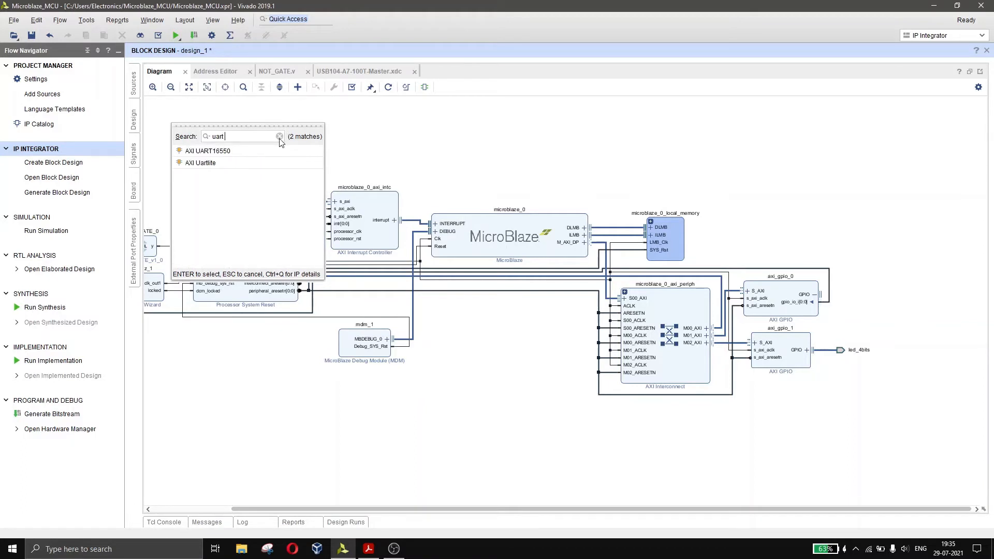
key("Down")
key("Down")
key("Return")
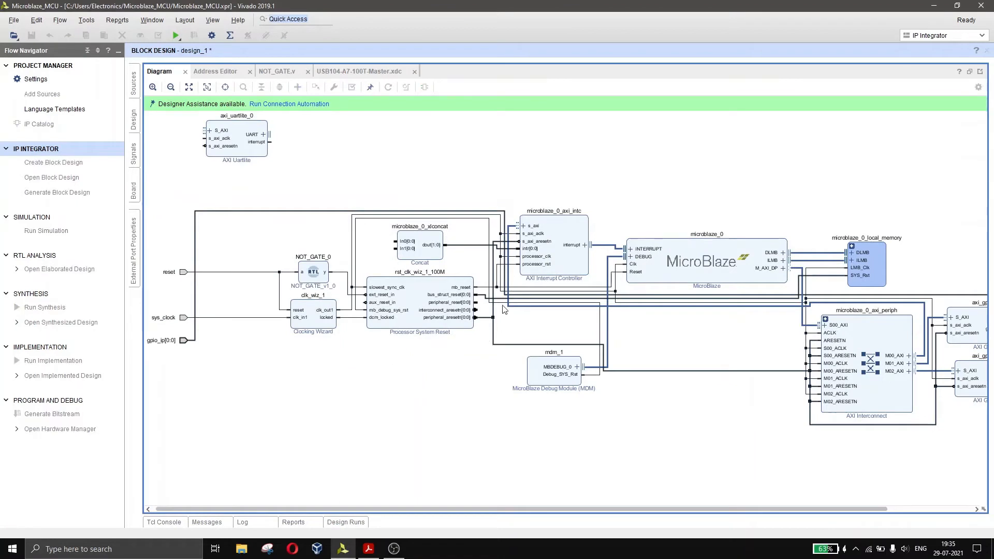
Run connection automation for axi_uartlite_0's S_AXI and UART interfaces, using the usb_uart (USB UART) board part interface
left_click(292, 105)
left_click(304, 210)
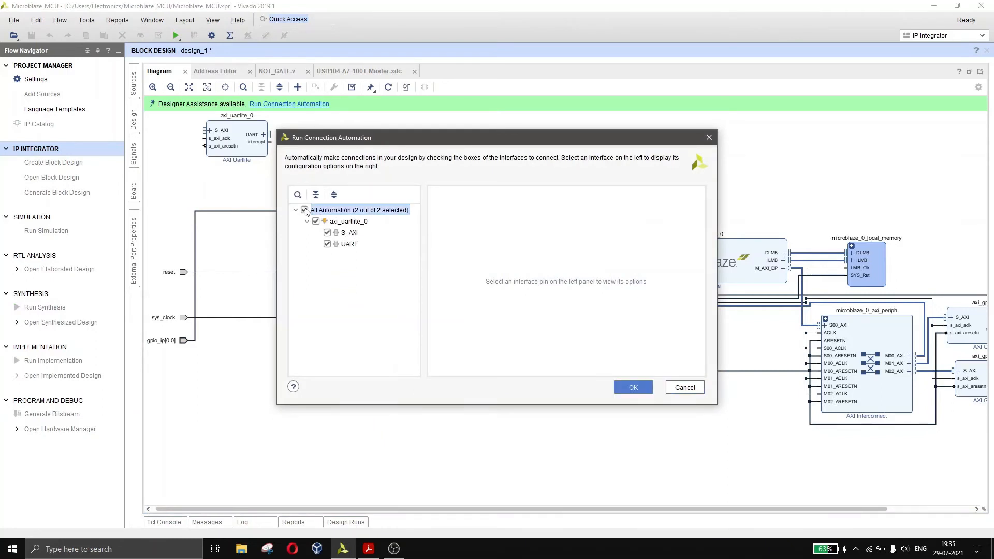
left_click(350, 233)
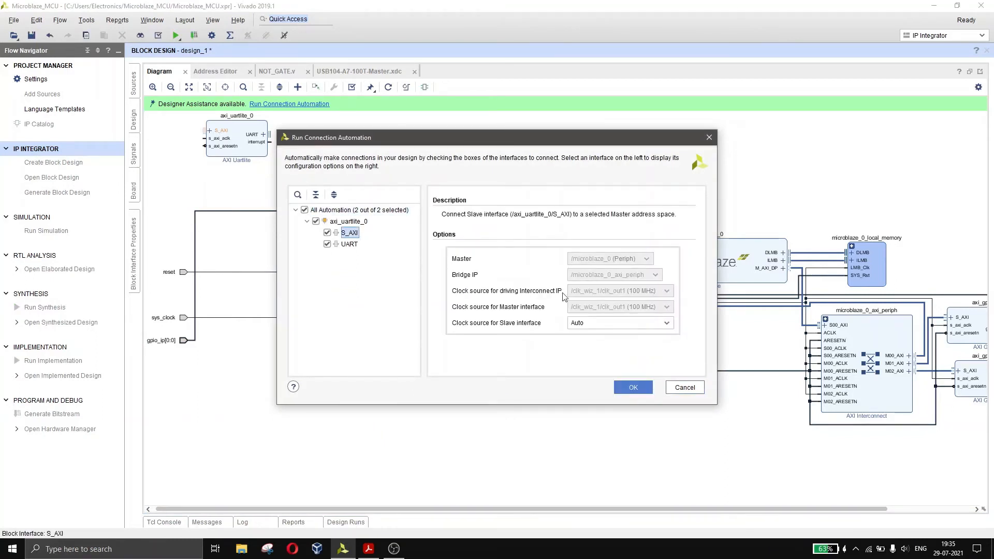
left_click(350, 245)
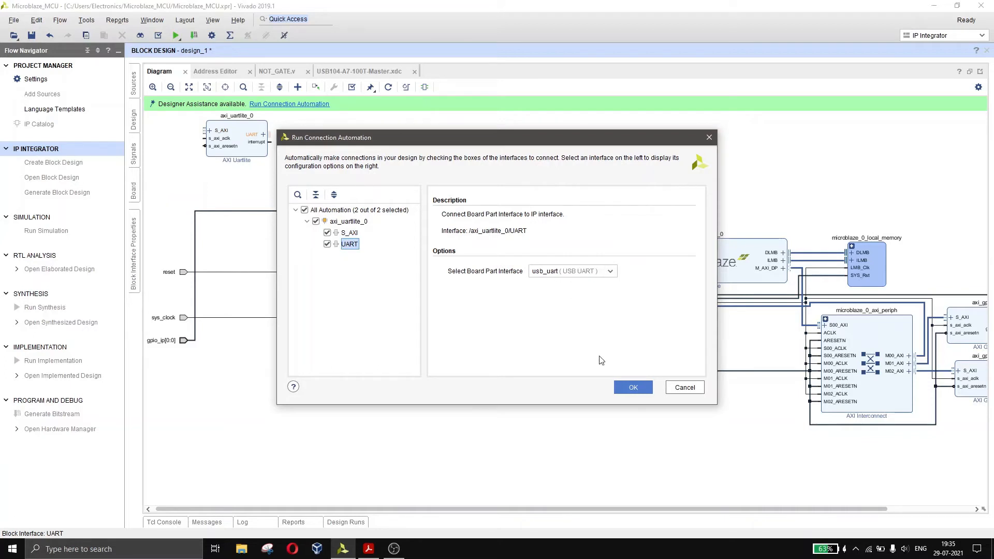
left_click(635, 388)
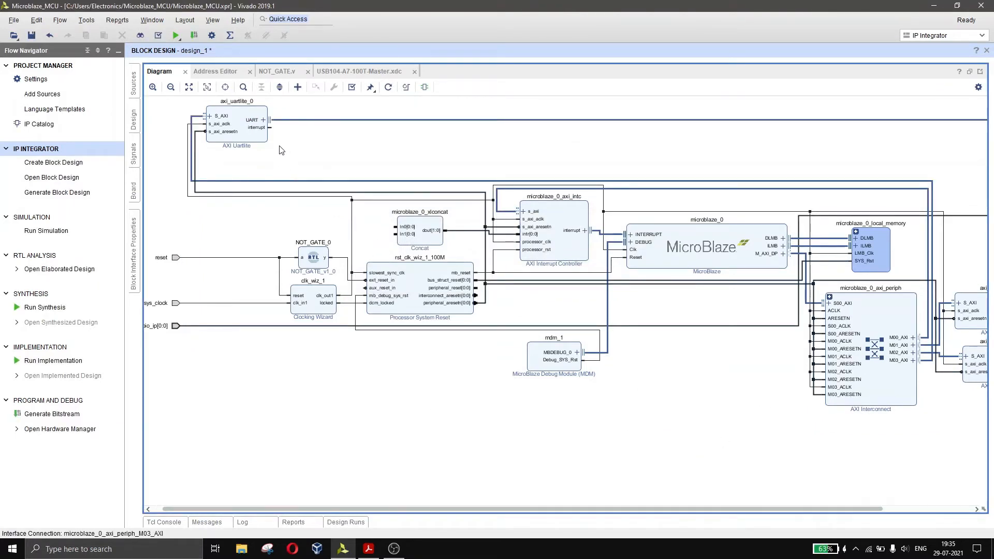
Check the connected USB104 A7 board components and regenerate the block diagram layout with the AXI Uartlite block
left_click(134, 191)
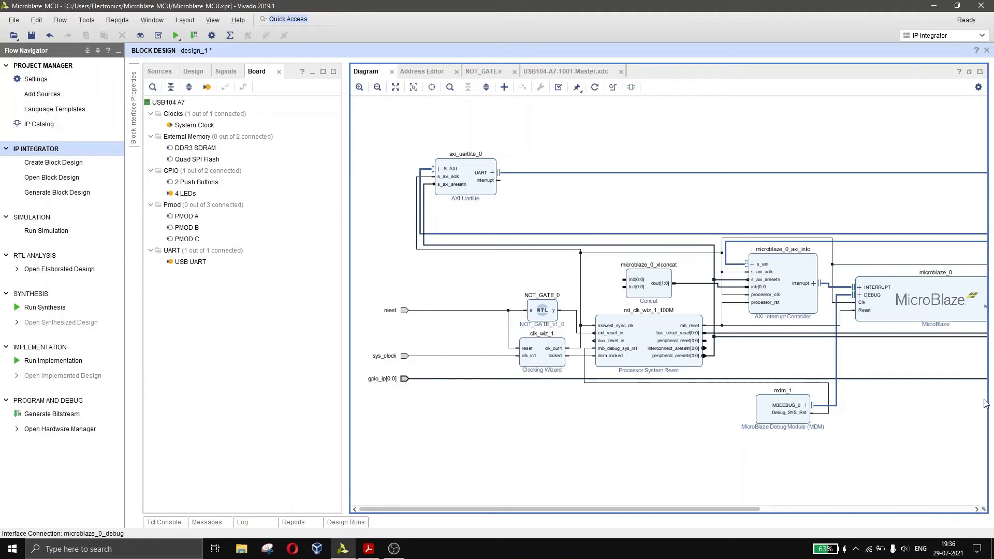
left_click_drag(946, 419, 424, 401)
left_click(595, 87)
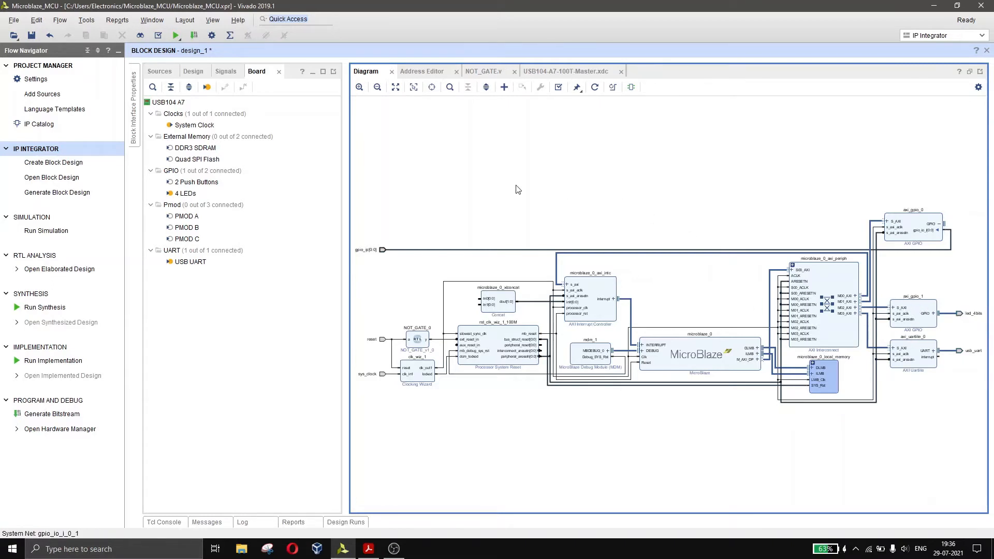
Create an HDL wrapper for design_1, letting Vivado manage the wrapper and auto-update it
left_click(166, 75)
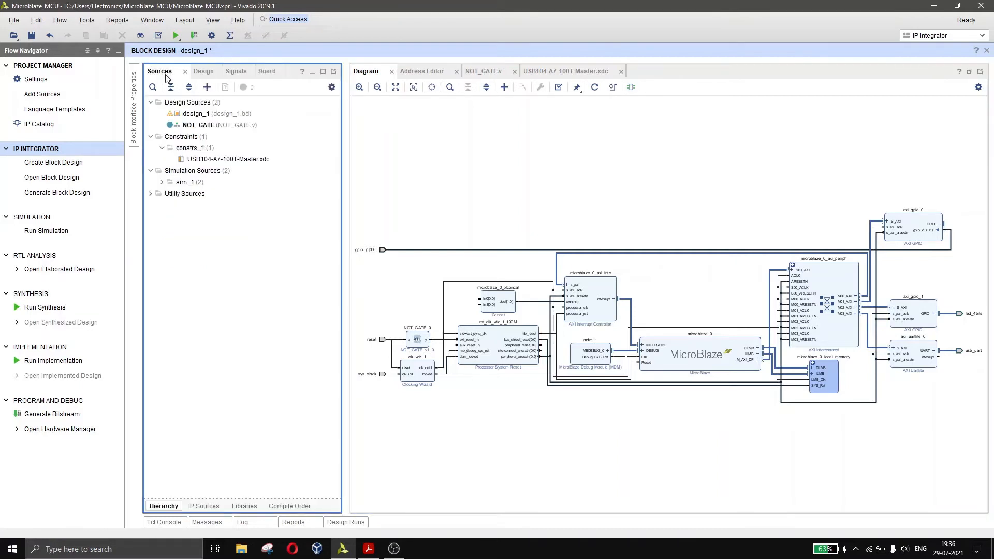
left_click(231, 114)
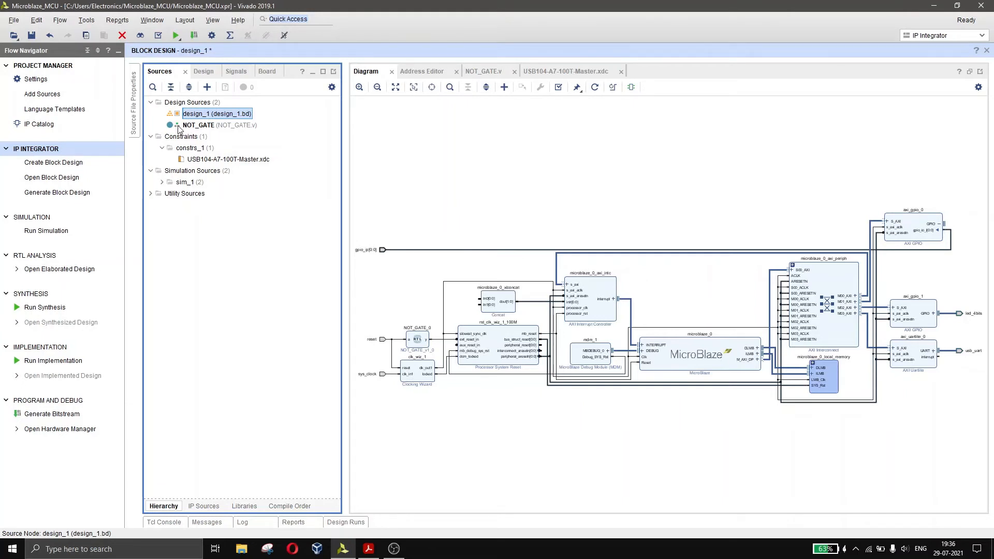
right_click(234, 116)
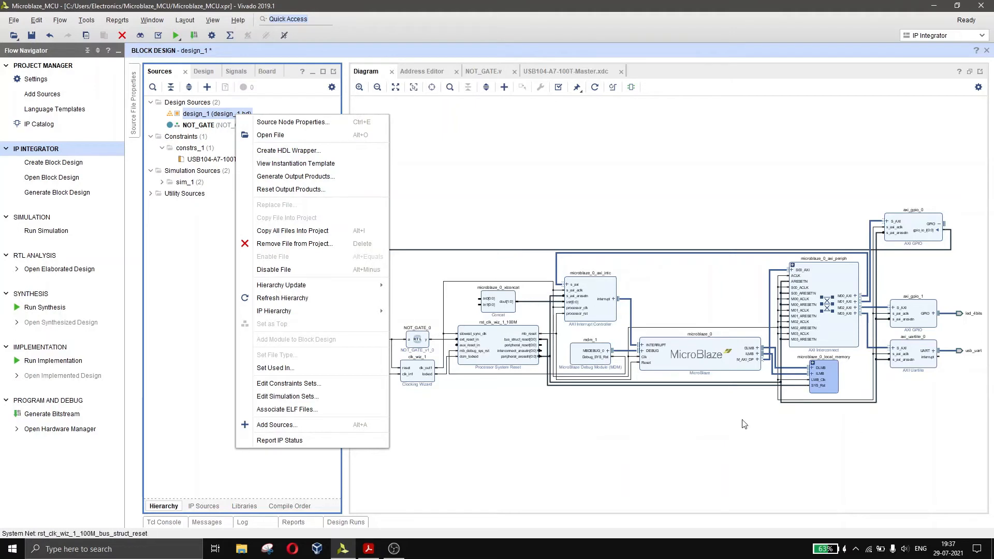
left_click(358, 150)
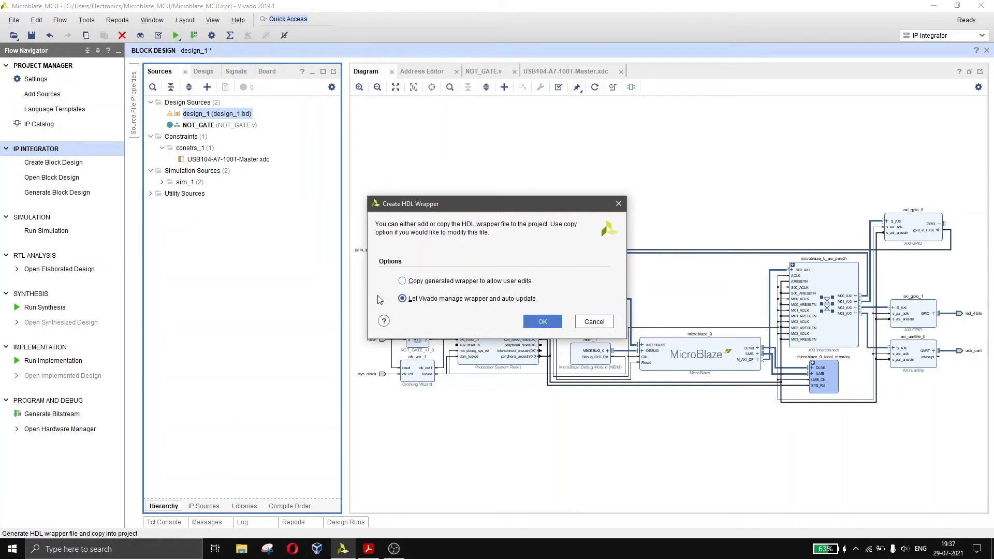
left_click(542, 320)
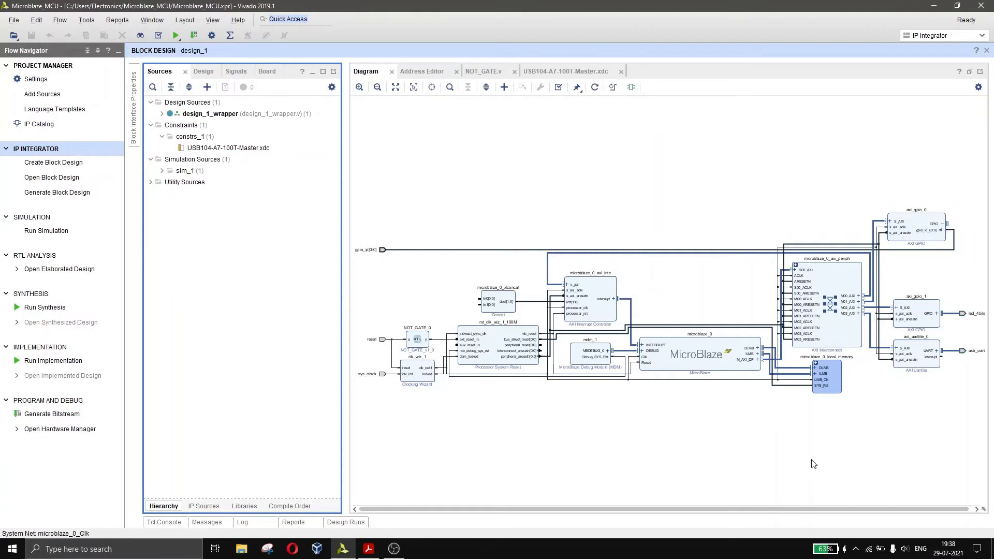
Uncomment the 100MHz clock pin constraint for E3 in USB104-A7-100T-Master.xdc and rename its port to sys_clk
left_click(671, 459)
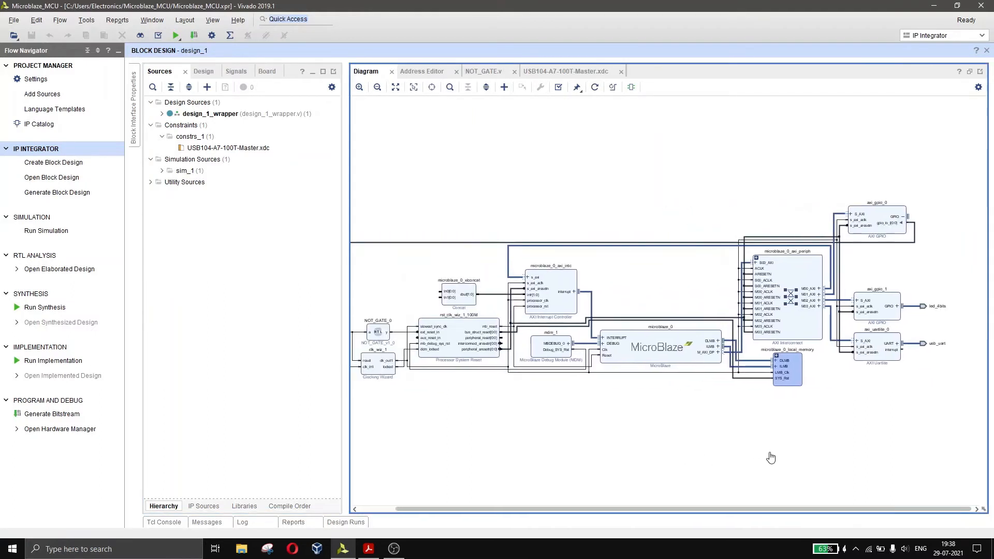
left_click_drag(802, 458, 800, 459)
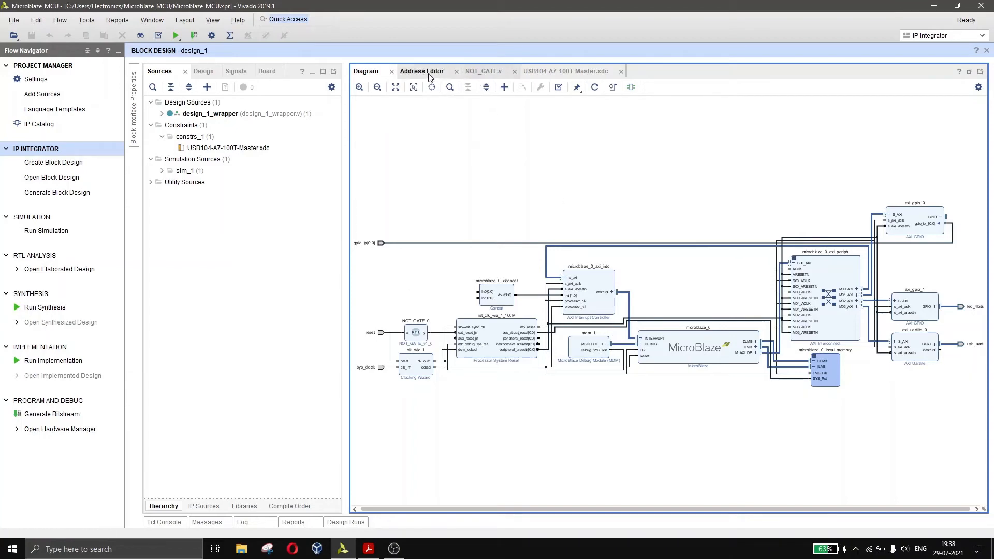
left_click(579, 74)
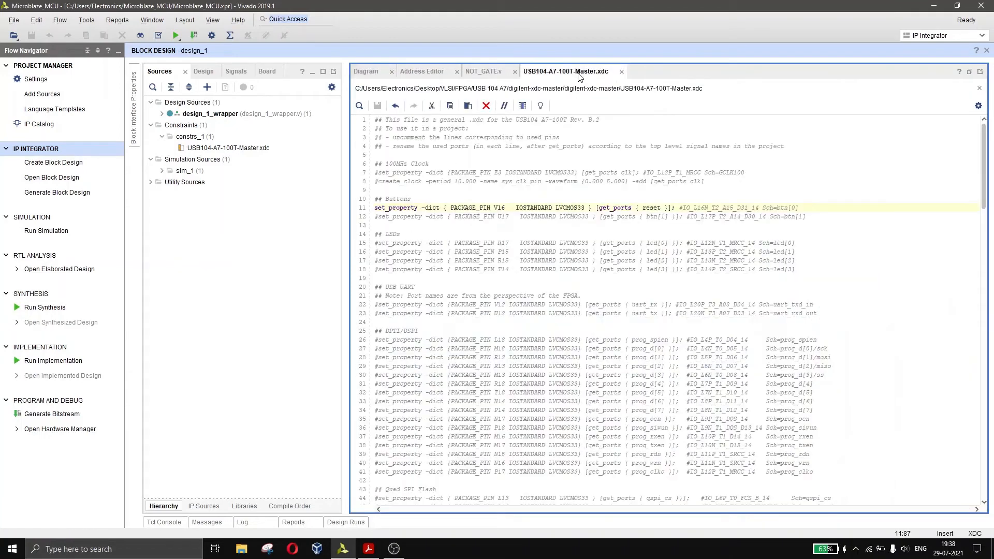
left_click(371, 73)
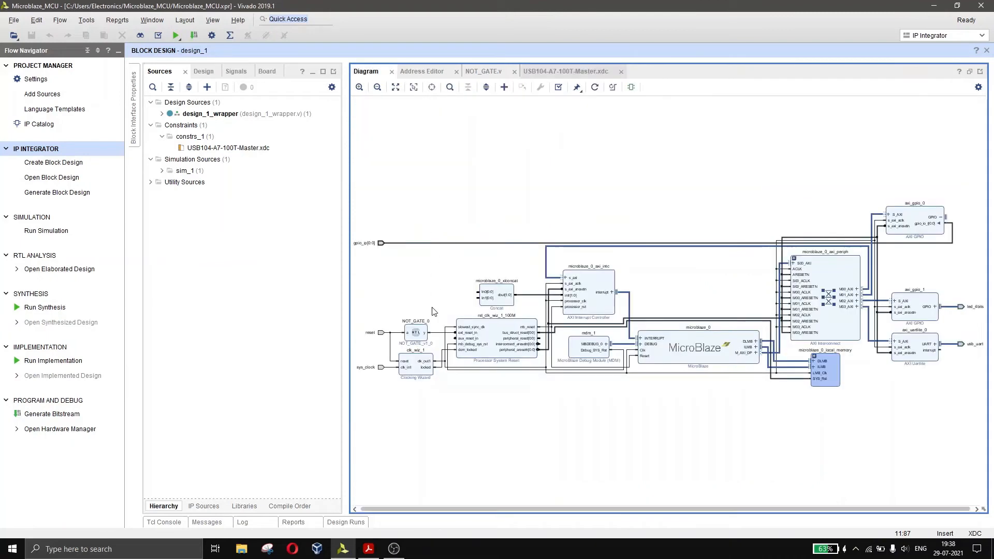
left_click(565, 71)
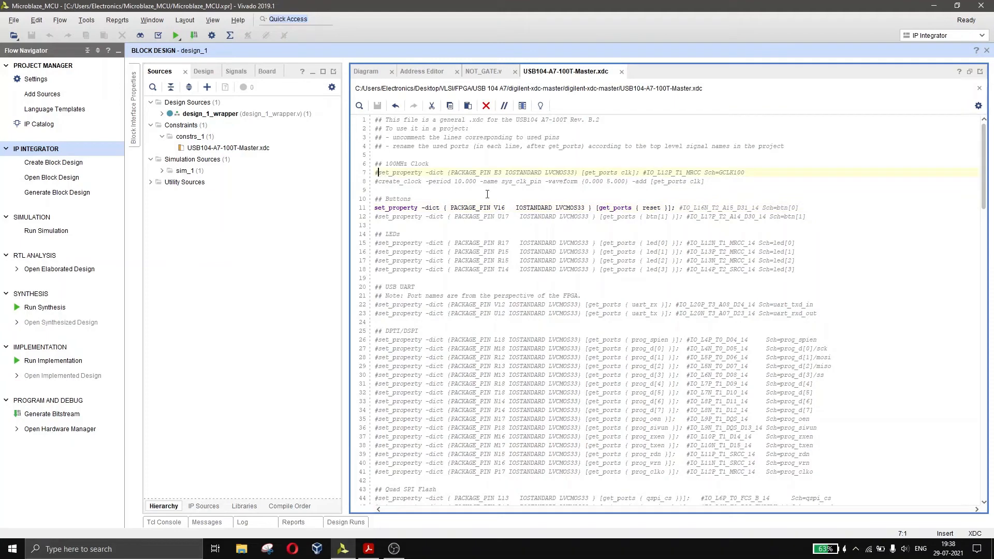
key("BackSpace")
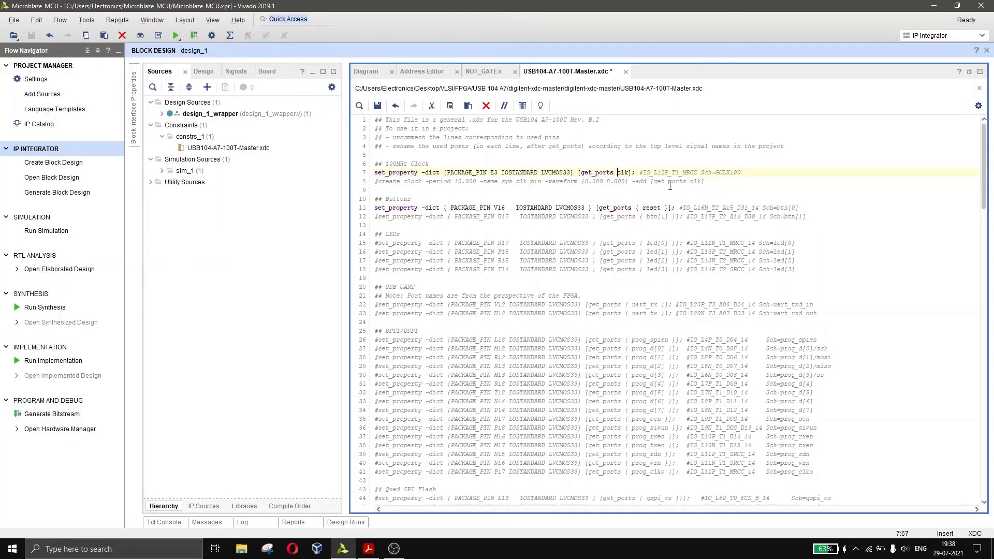
type("sys_")
Check the names of the external clock, reset and GPIO input ports in the block diagram, including the clock port's properties
left_click(360, 72)
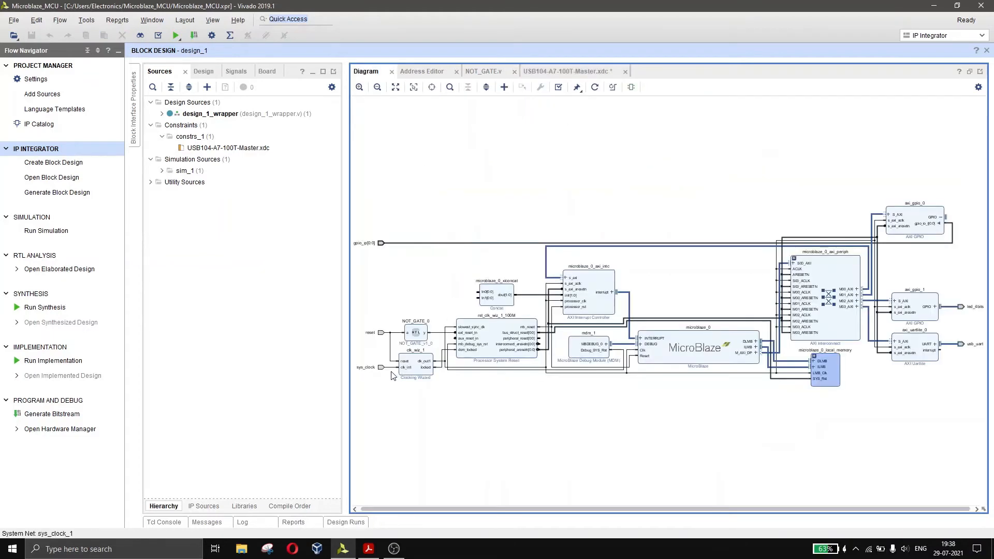
scroll(394, 383, "up", 3)
left_click_drag(394, 393, 542, 415)
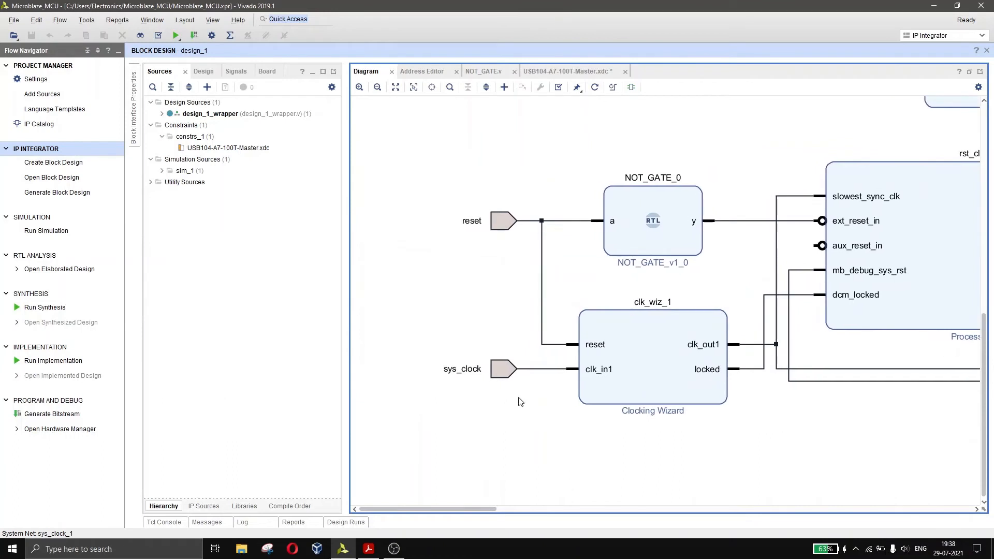
left_click(503, 375)
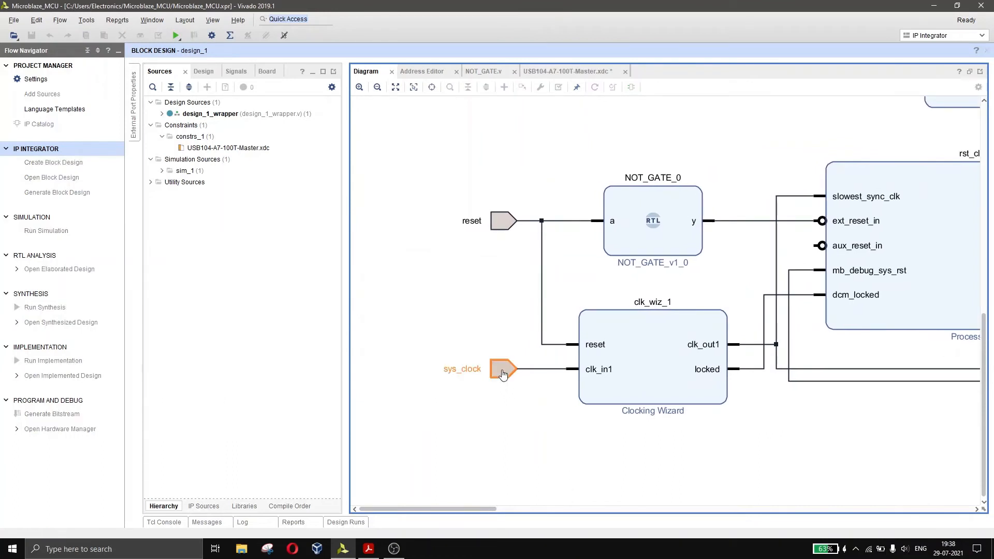
double_click(502, 374)
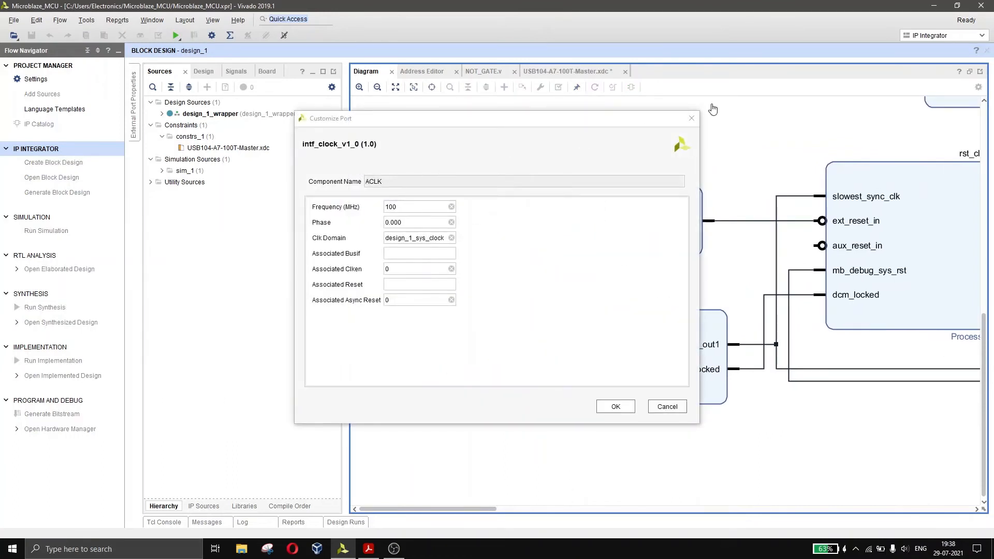
left_click(691, 118)
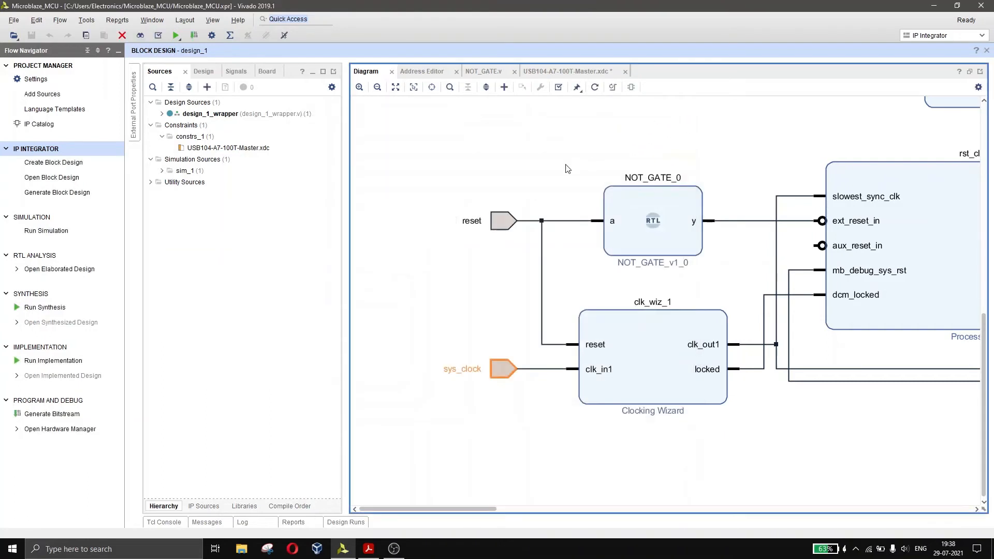
left_click(503, 221)
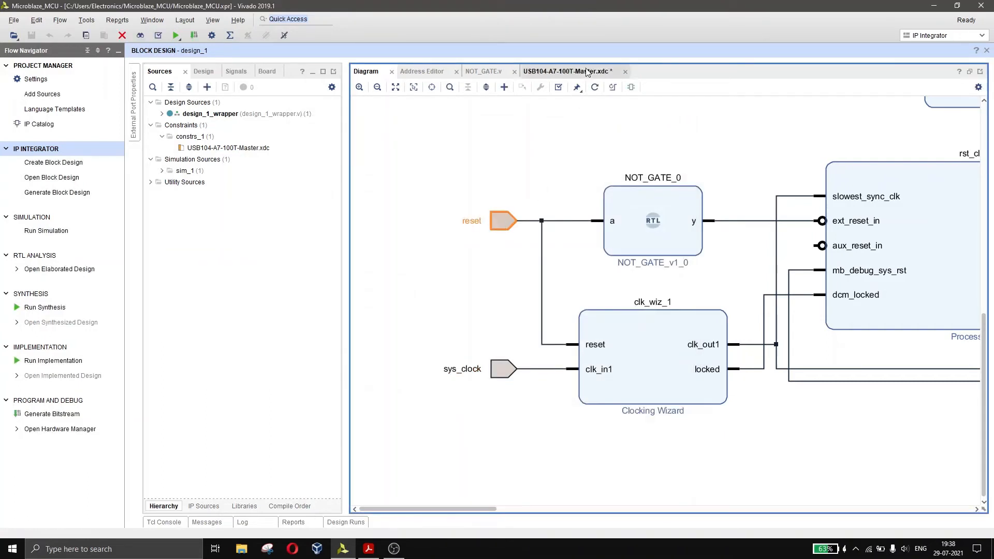
scroll(574, 297, "up", 5)
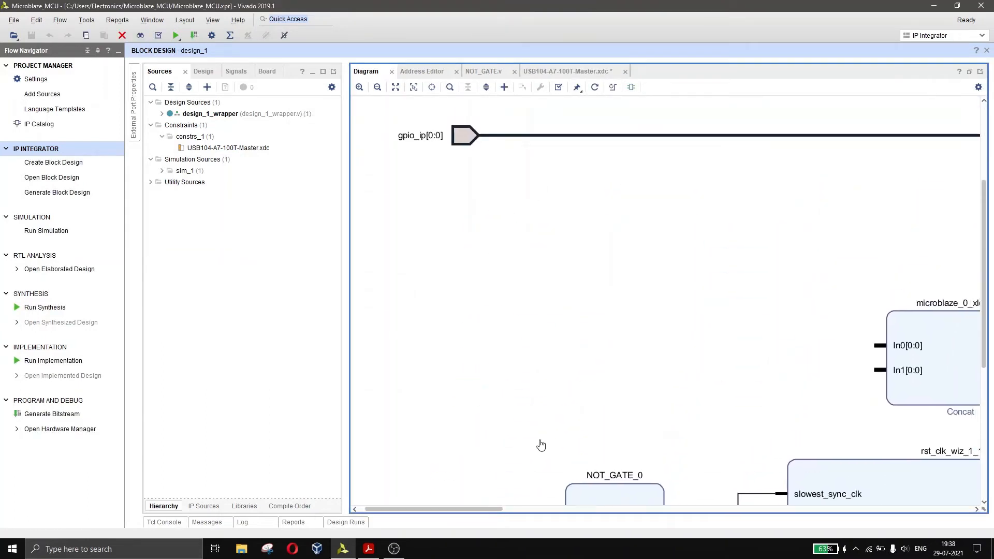
Uncomment the btn[1] constraint for pin U17, rename its port to gpio_ip, and save the constraints file
left_click(567, 71)
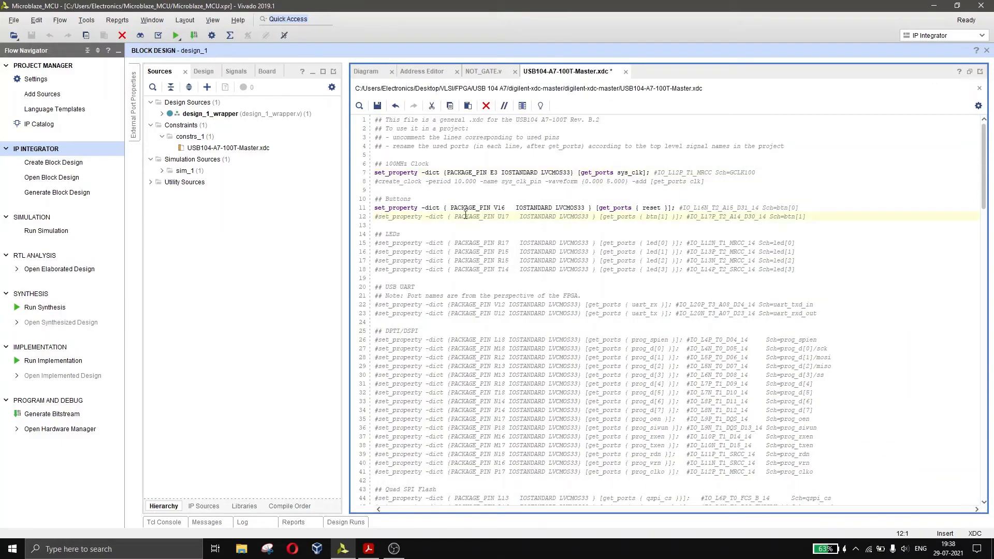
key("BackSpace")
left_click(661, 219)
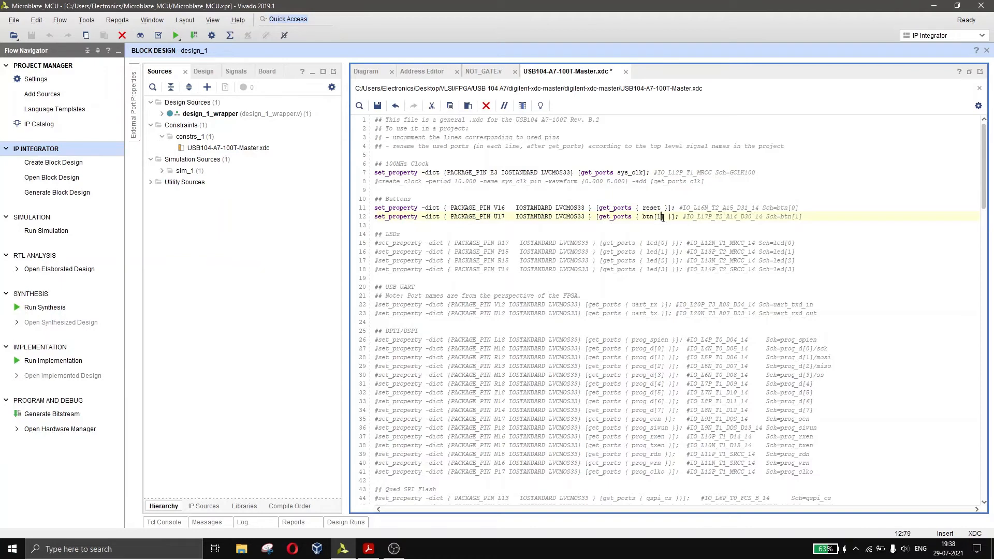
key("BackSpace")
key("BackSpace")
key("BackSpace")
key("BackSpace")
key("BackSpace")
type("gpio_ip")
key("ctrl+s")
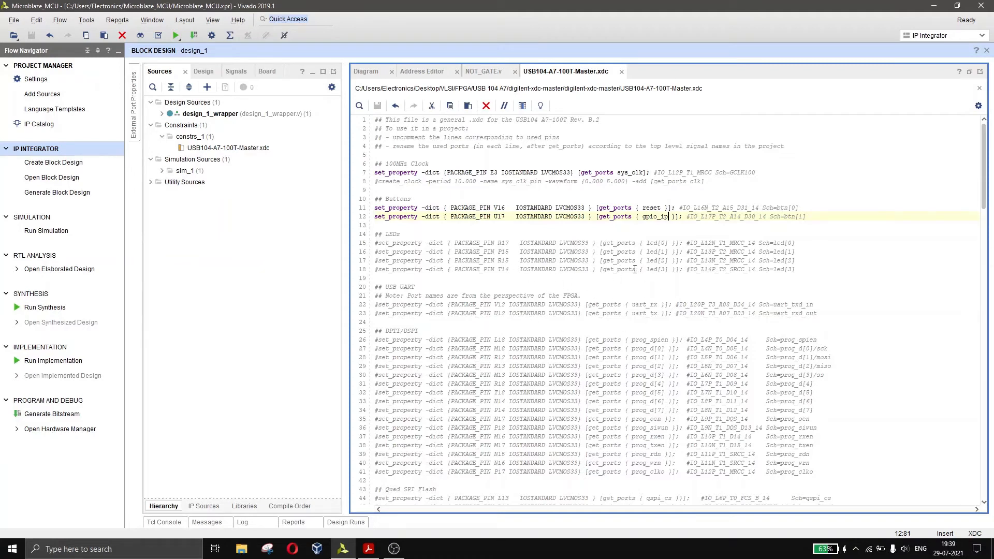
Review the block diagram and generate the bitstream, launching synthesis and implementation on the local host with 8 jobs
left_click(375, 75)
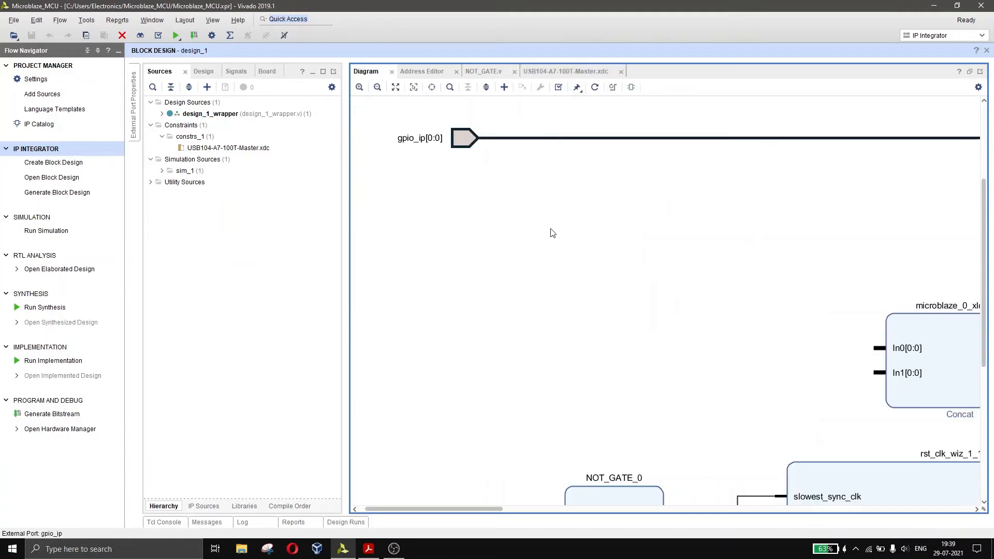
scroll(569, 300, "down", 5)
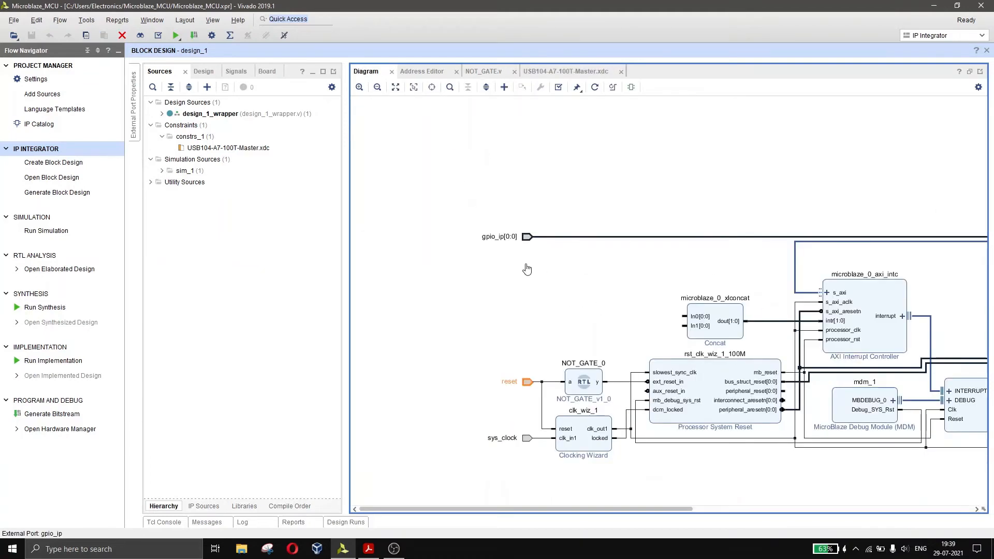
scroll(526, 269, "up", 2)
left_click_drag(866, 224, 706, 260)
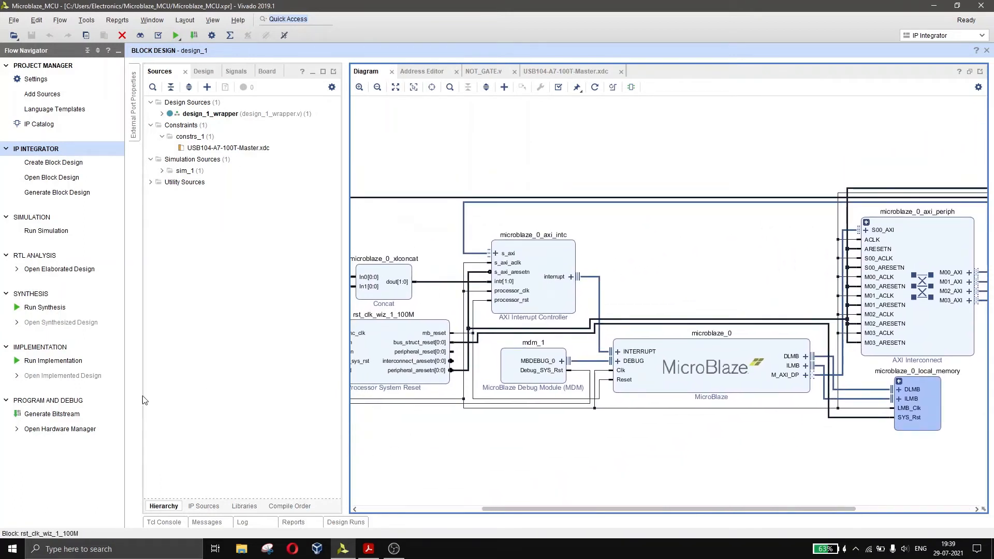
left_click(52, 414)
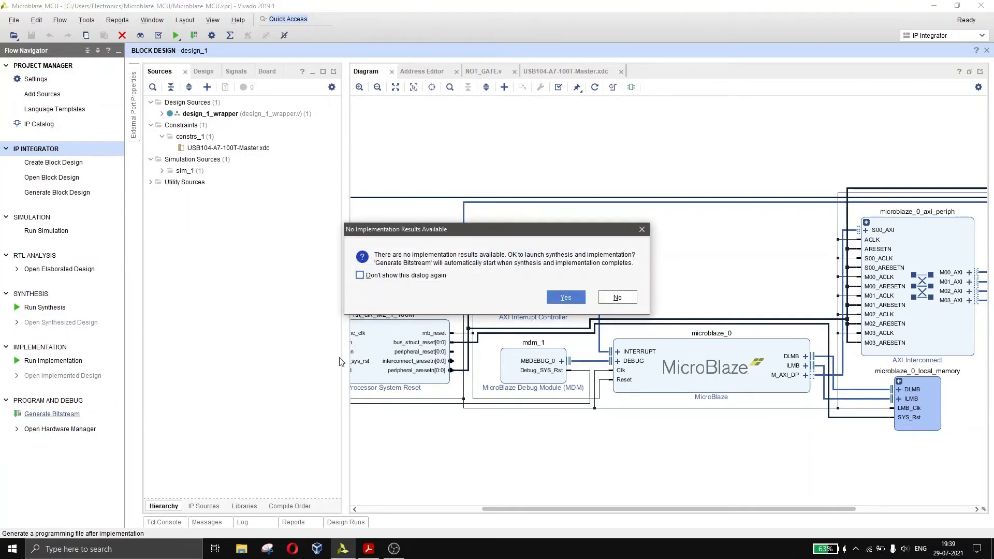
left_click(566, 298)
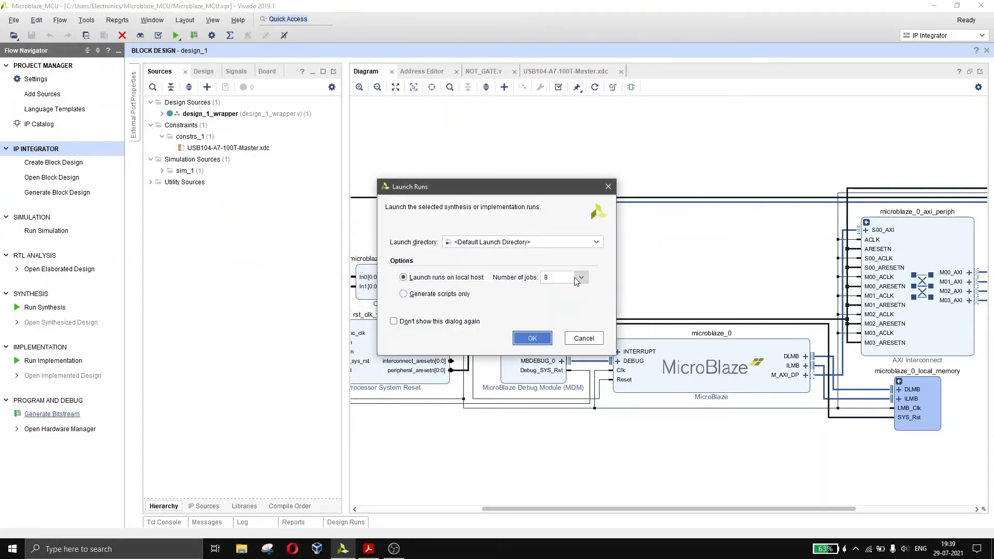
left_click(542, 339)
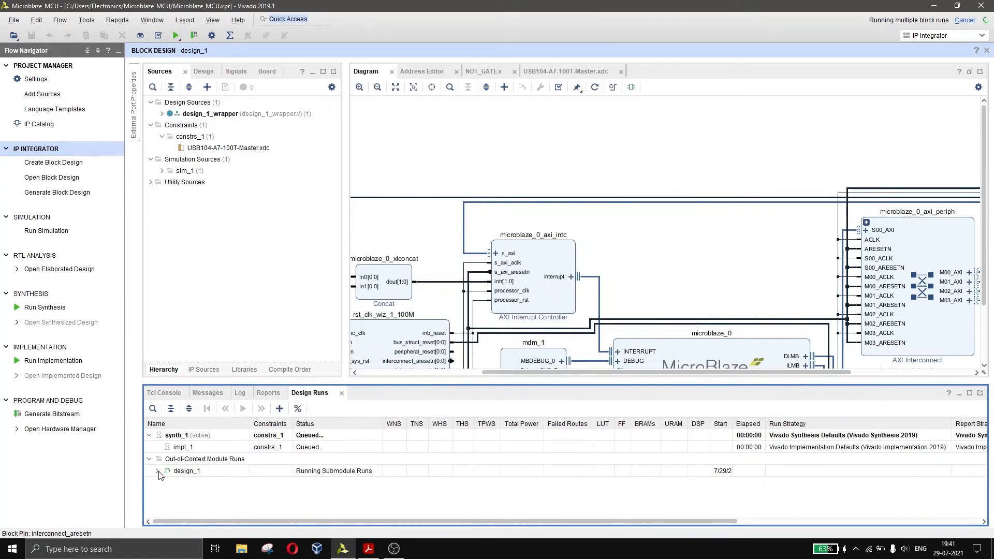
Enlarge the design runs list, expand design_1's out-of-context module runs and widen the name column to examine their progress
left_click_drag(242, 379, 242, 335)
left_click(157, 427)
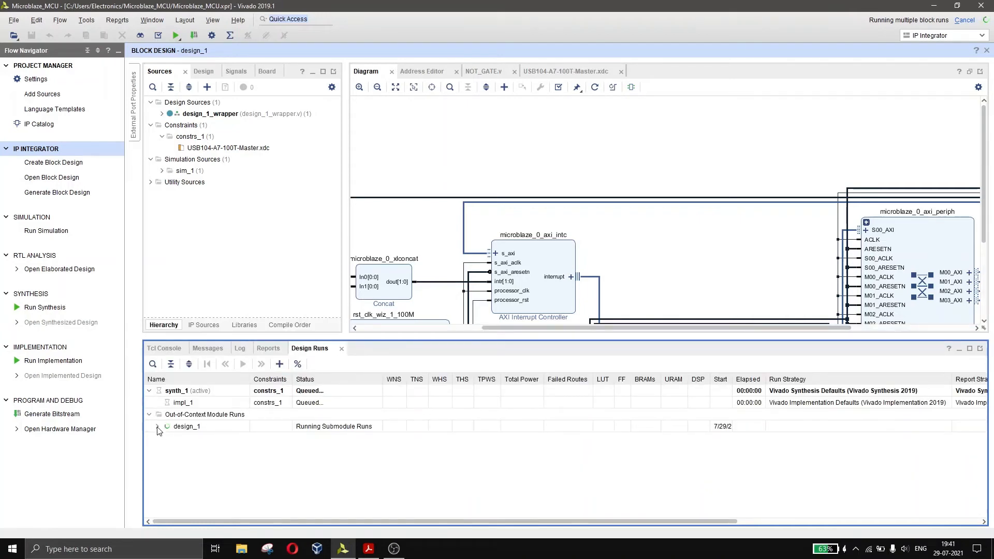
scroll(285, 463, "down", 3)
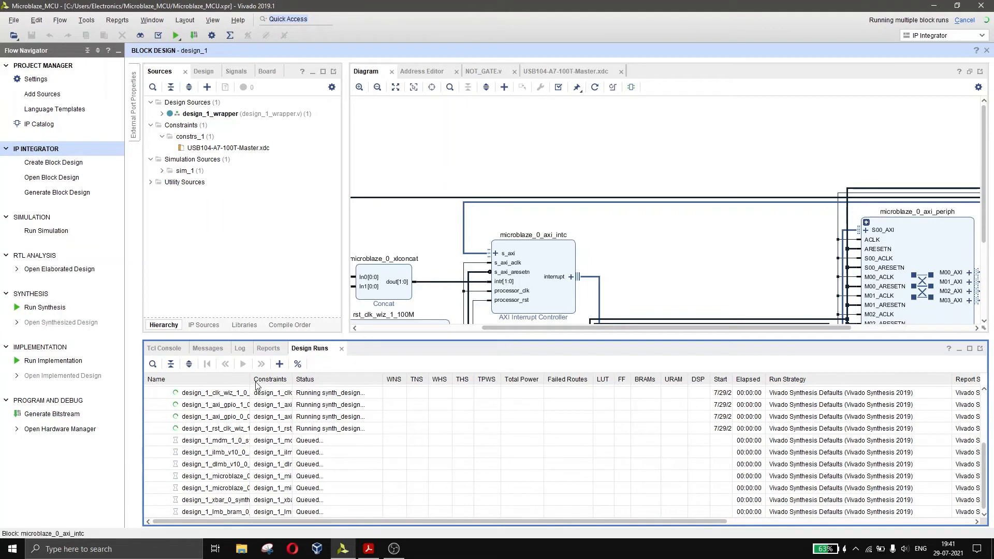
left_click_drag(248, 380, 327, 382)
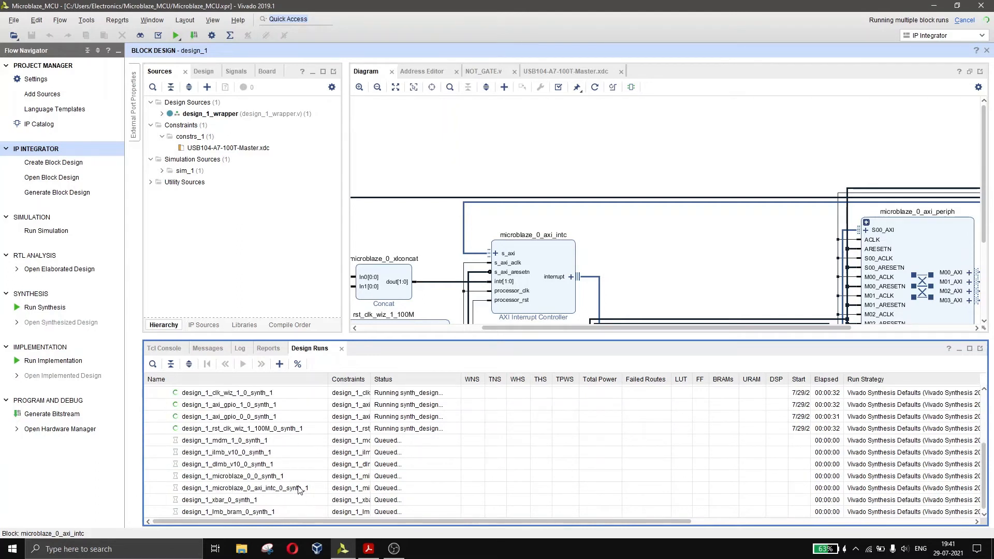
scroll(298, 489, "up", 3)
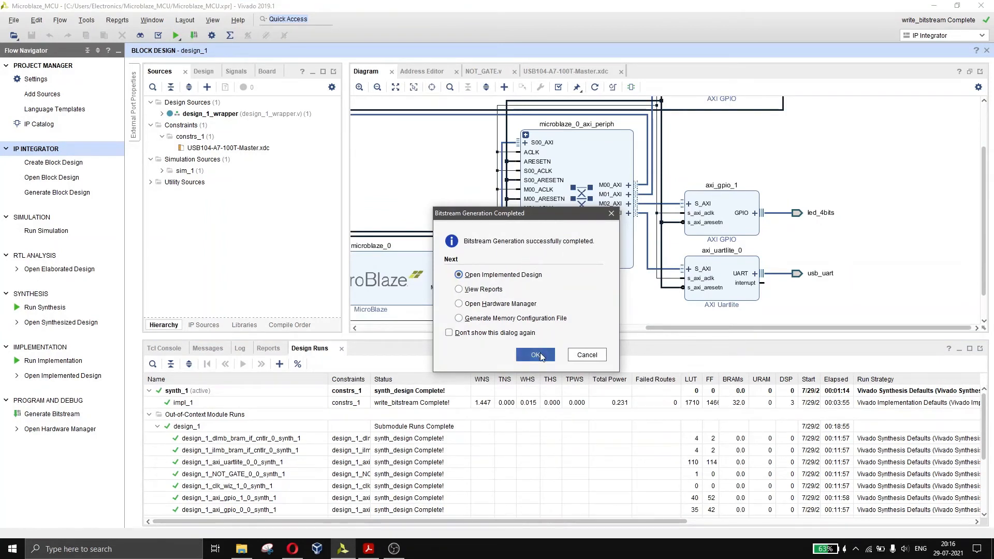
Open the reports for the completed bitstream and examine the status and resource utilization of all design runs, fitting the constraints column
left_click(492, 294)
left_click(538, 362)
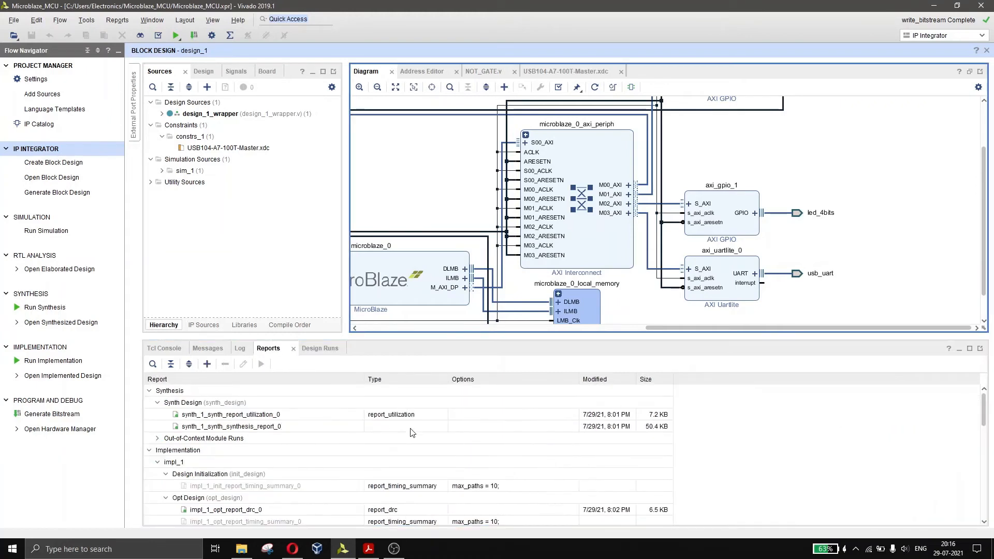
left_click(321, 349)
scroll(384, 422, "down", 3)
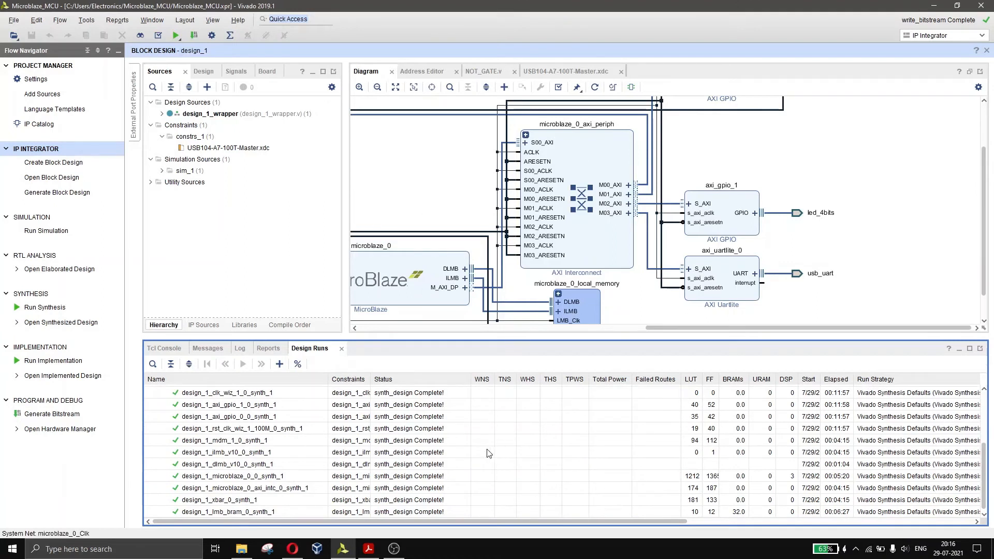
double_click(370, 378)
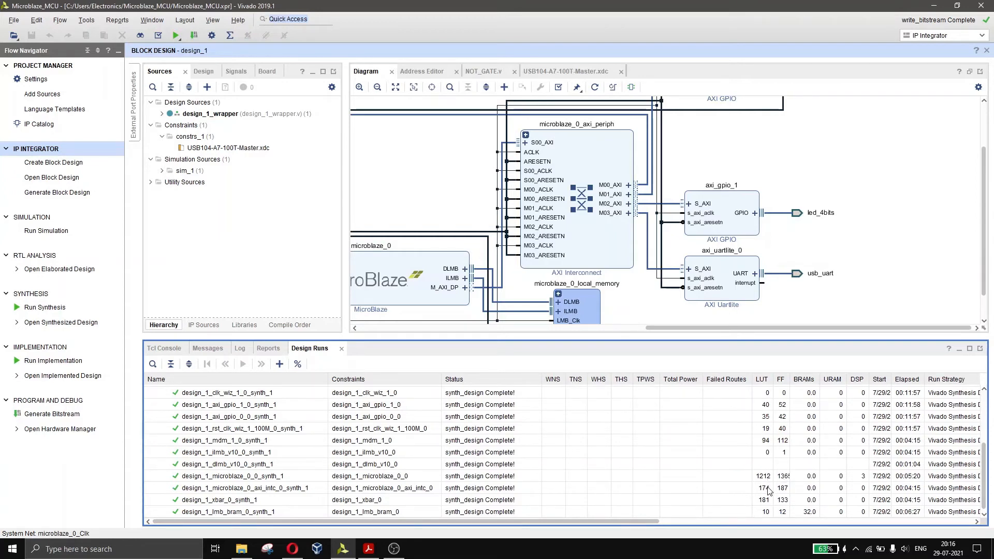
scroll(768, 491, "up", 3)
scroll(779, 455, "up", 1)
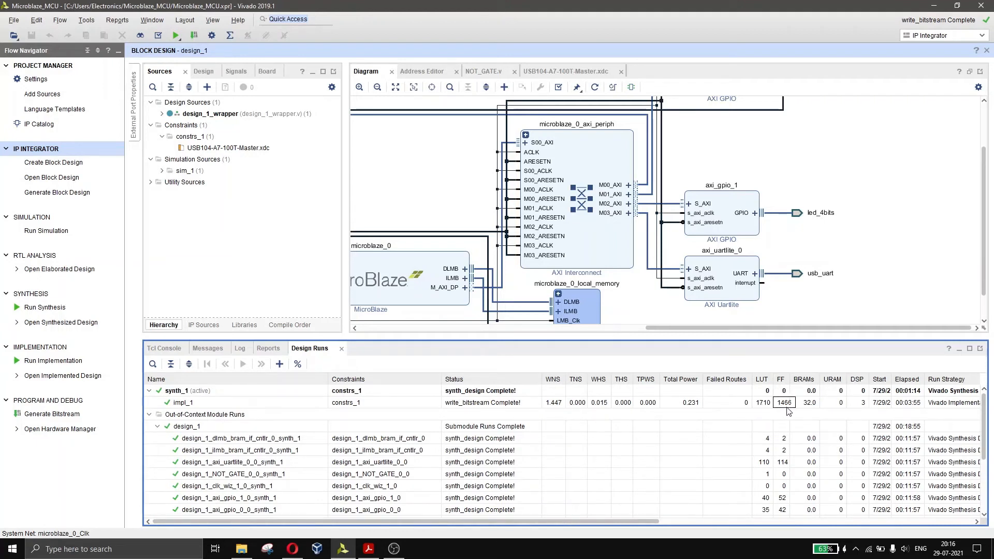
left_click_drag(791, 381, 801, 382)
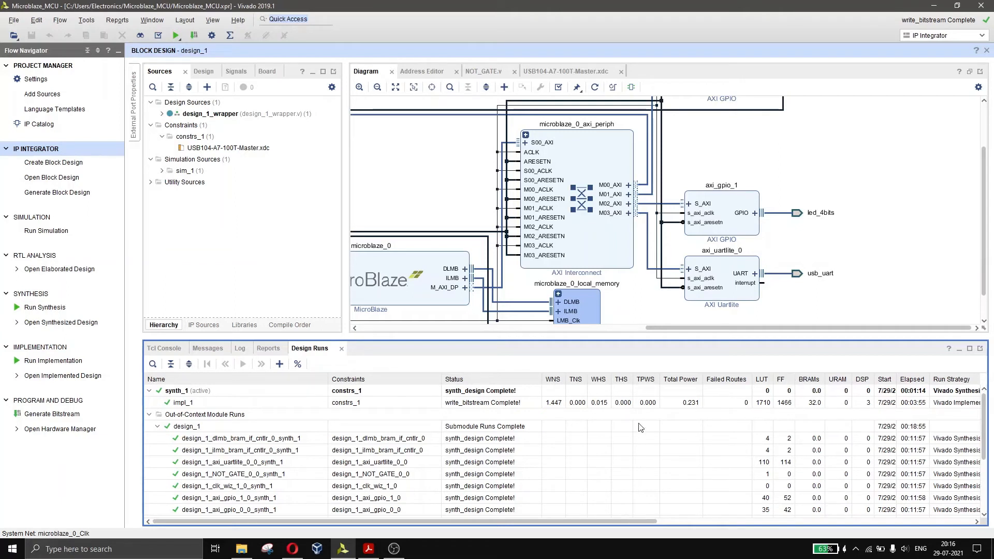
left_click(14, 20)
mouse_move(115, 216)
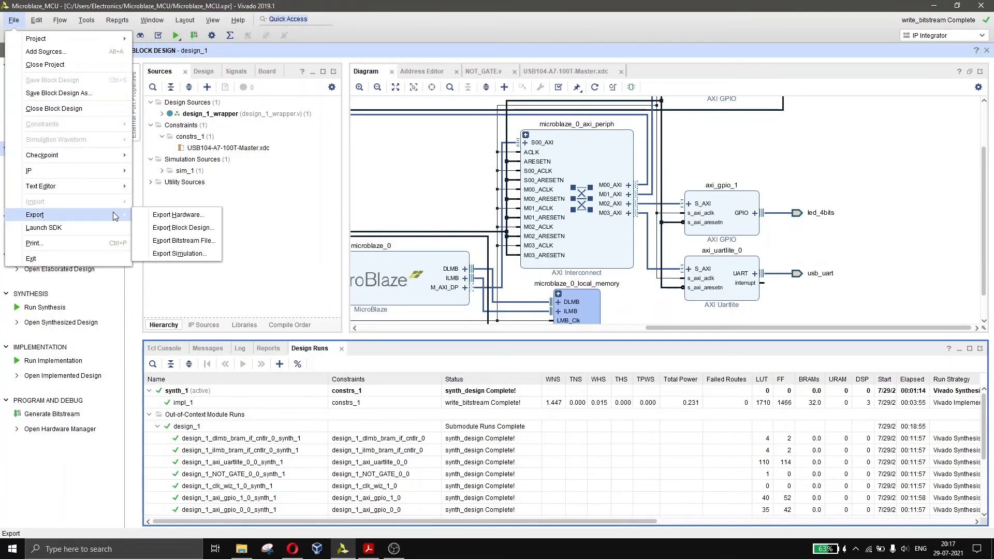
left_click(951, 112)
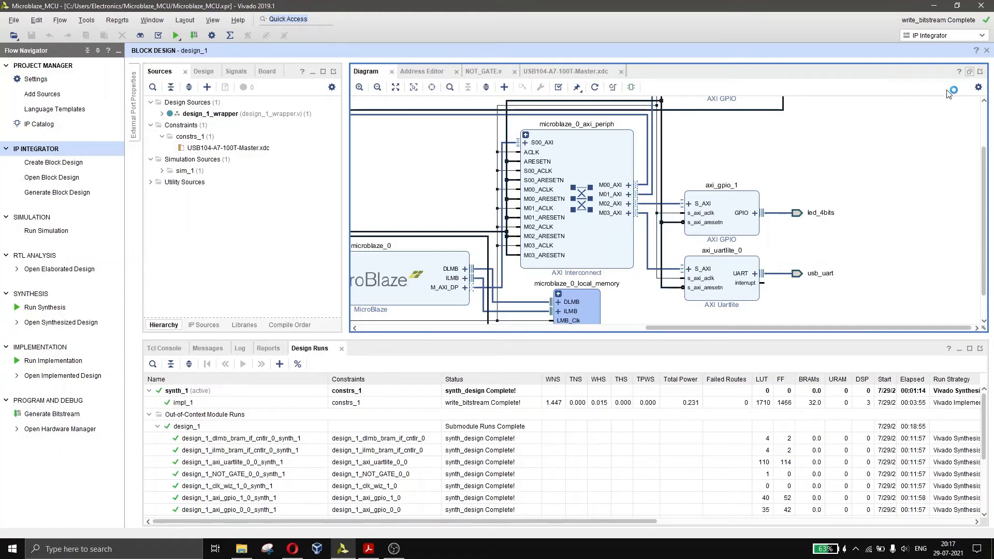
Enlarge the block diagram and examine the whole design_1 layout, from its input ports to the led_4bits and usb_uart outputs
left_click(970, 73)
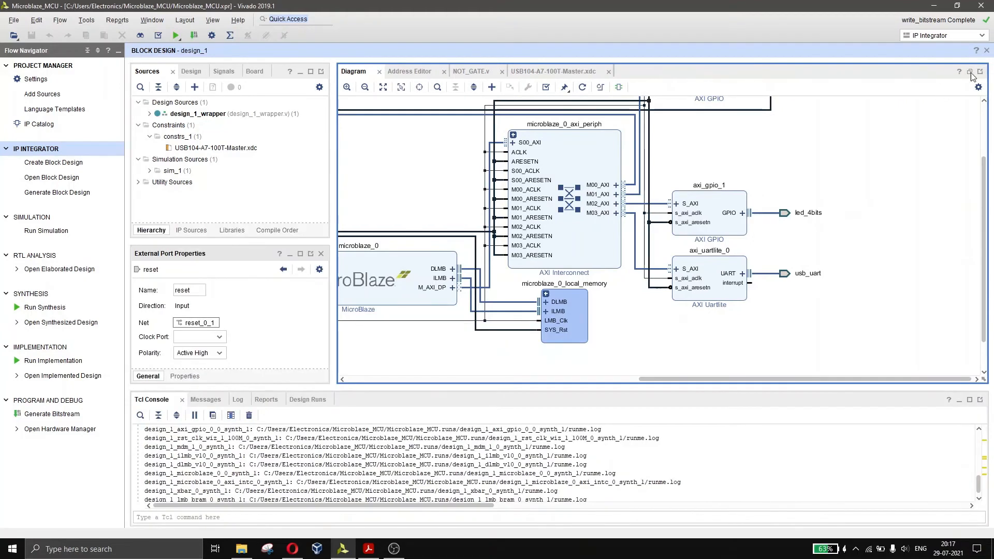
right_click(807, 171)
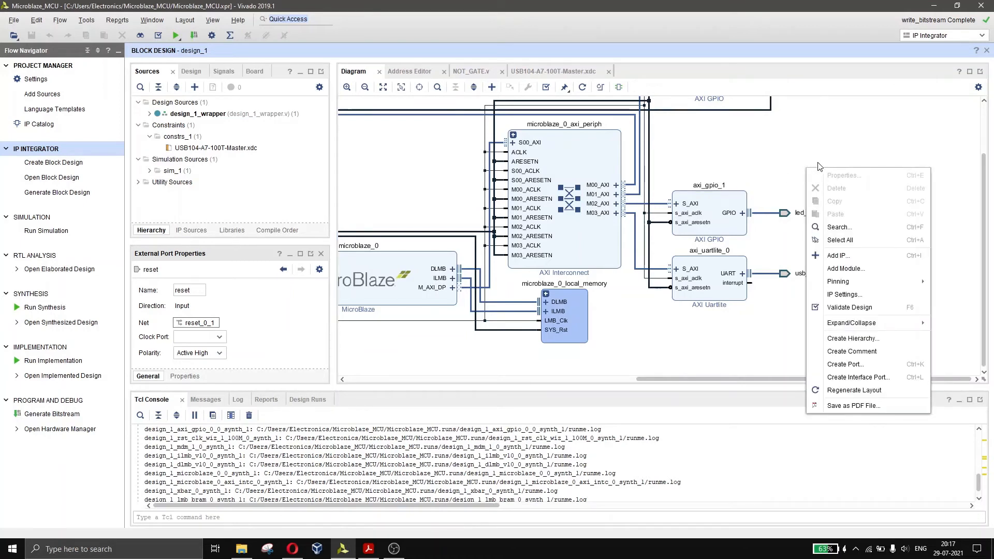
left_click(889, 134)
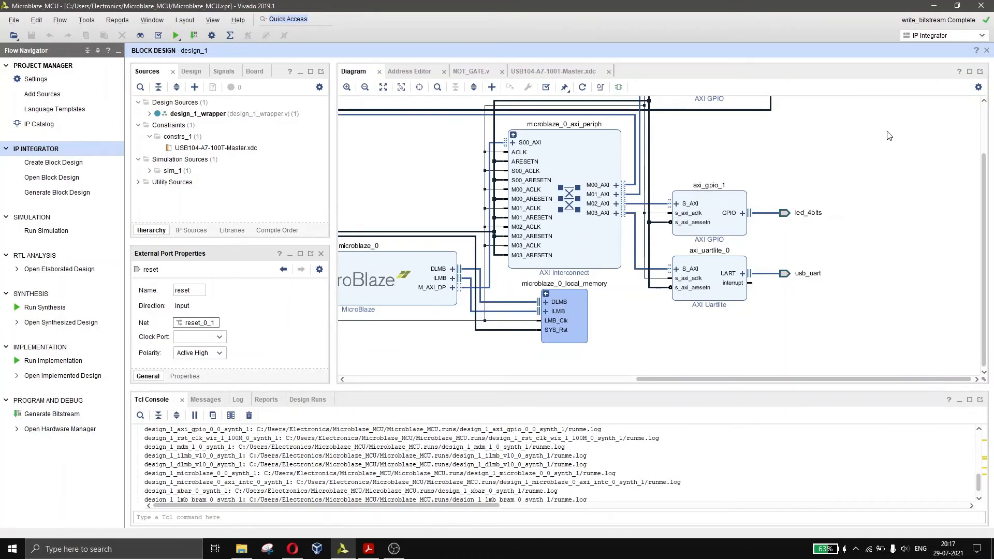
left_click(970, 72)
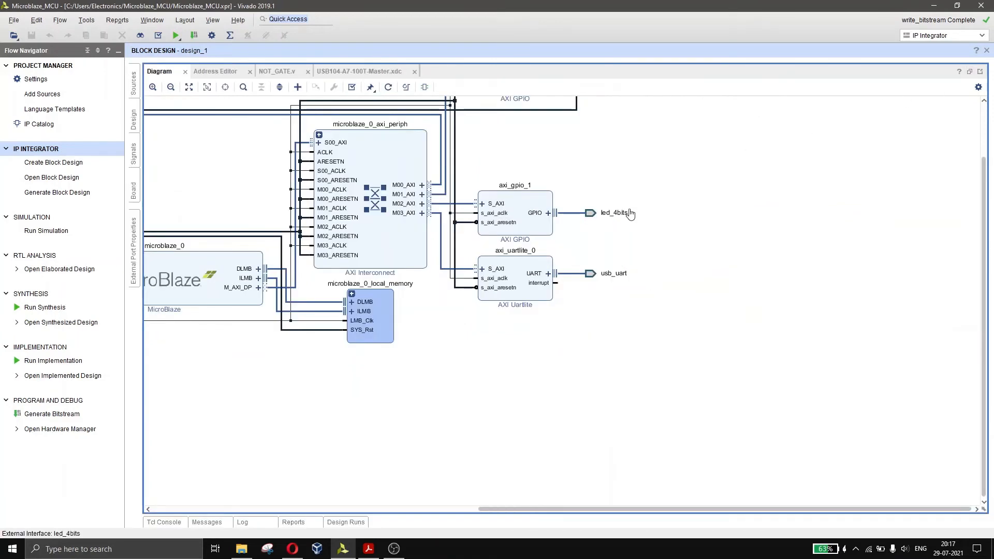
scroll(814, 328, "down", 3)
scroll(661, 295, "up", 3)
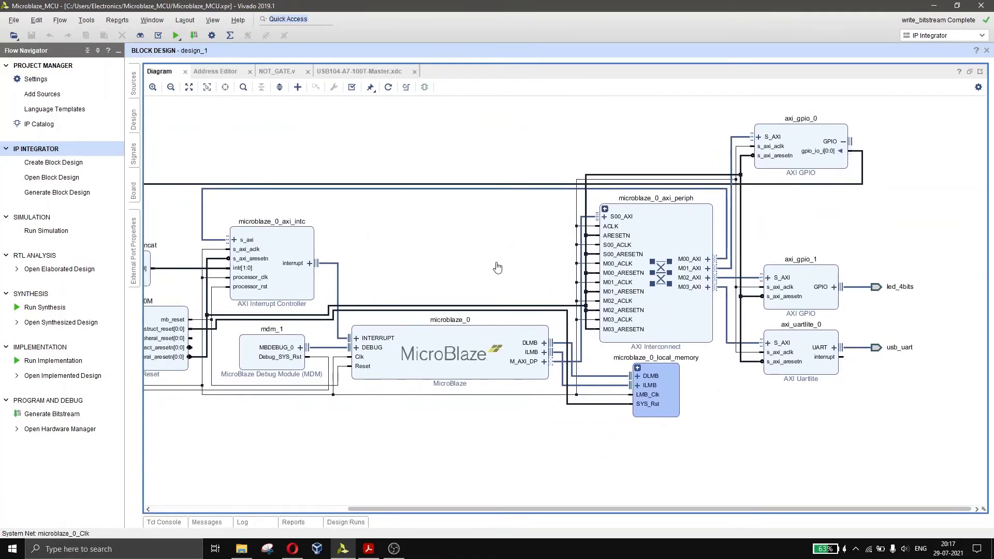
left_click_drag(497, 267, 586, 270)
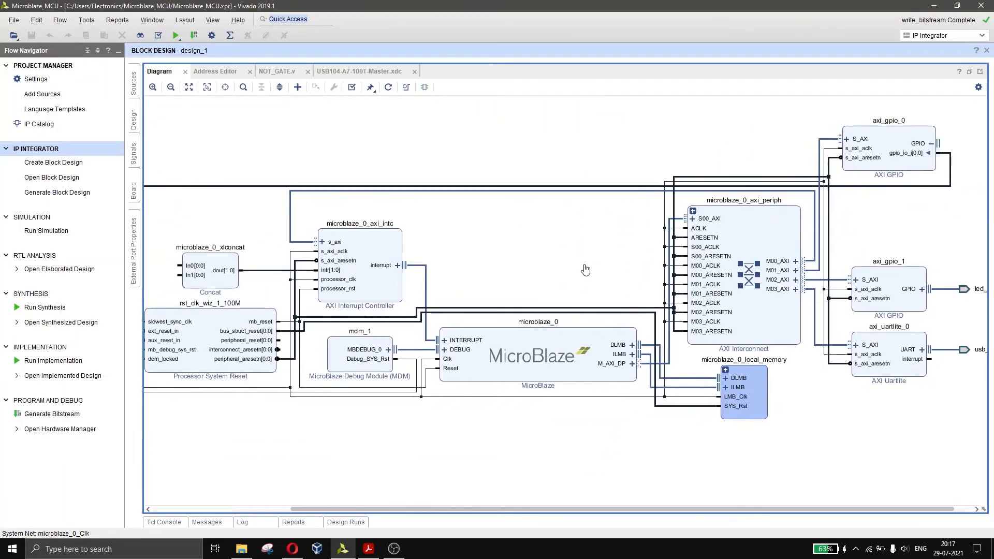
scroll(585, 268, "down", 2)
scroll(559, 239, "up", 2)
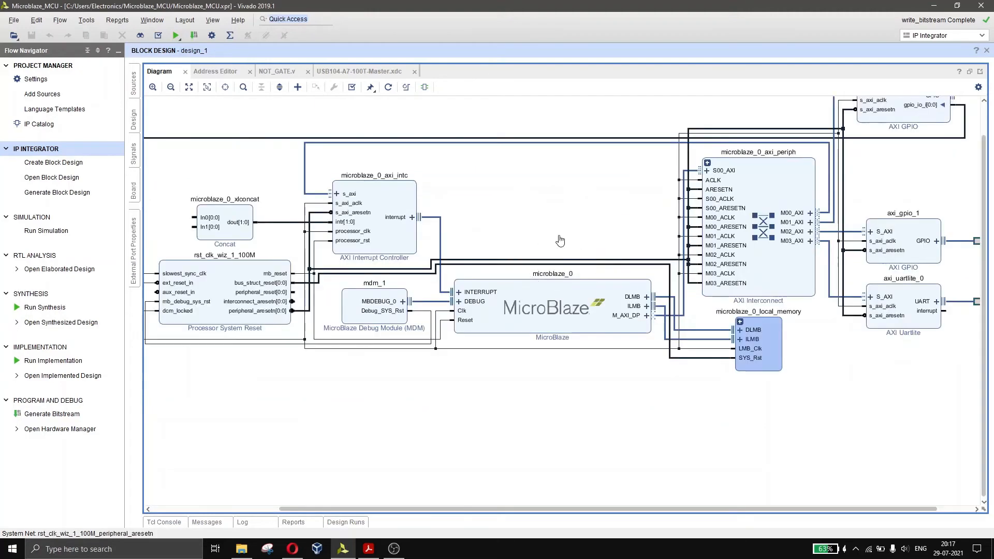
left_click_drag(559, 240, 542, 263)
scroll(529, 265, "down", 2)
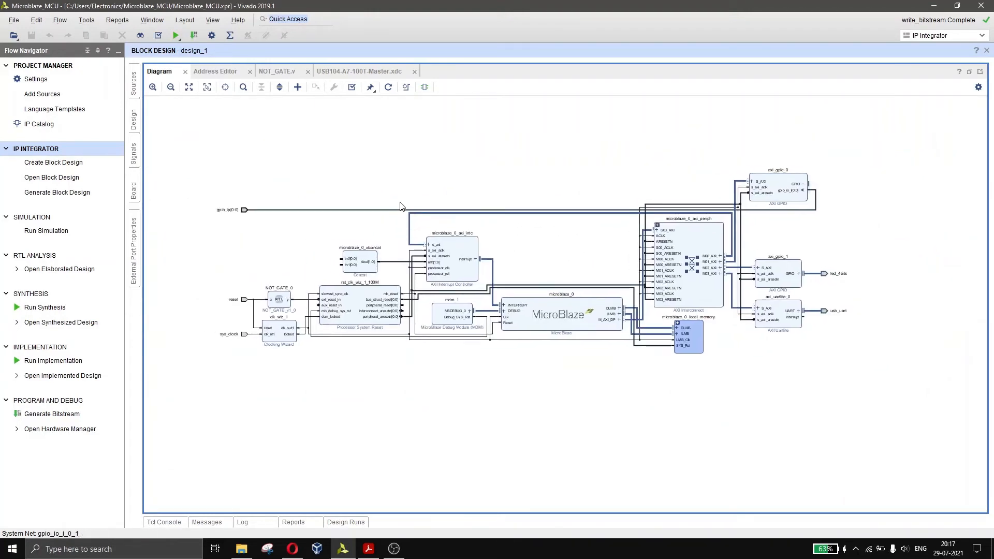
Export the hardware platform local to the project with the bitstream included, and restore the multi-pane layout
left_click(14, 20)
mouse_move(120, 221)
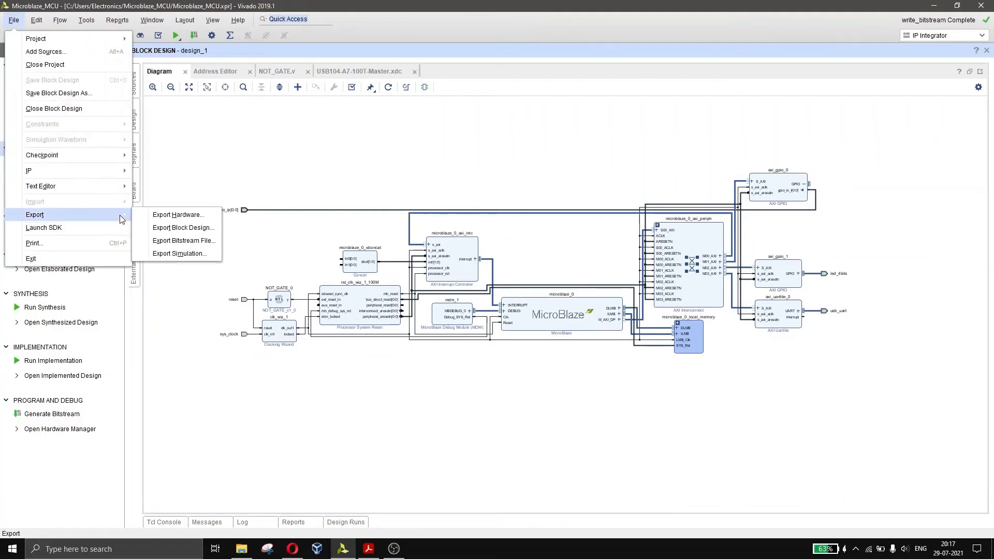
left_click(210, 217)
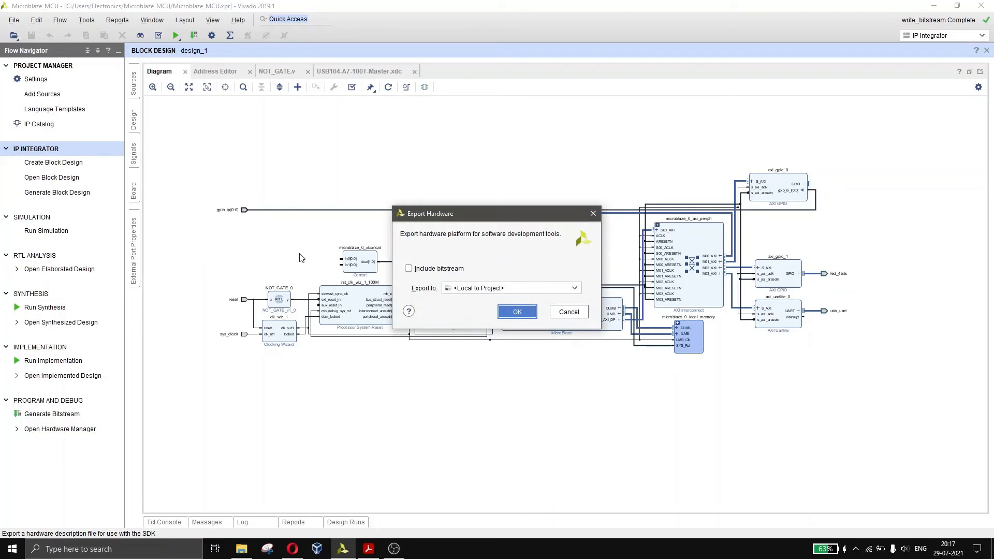
left_click(409, 268)
left_click(516, 312)
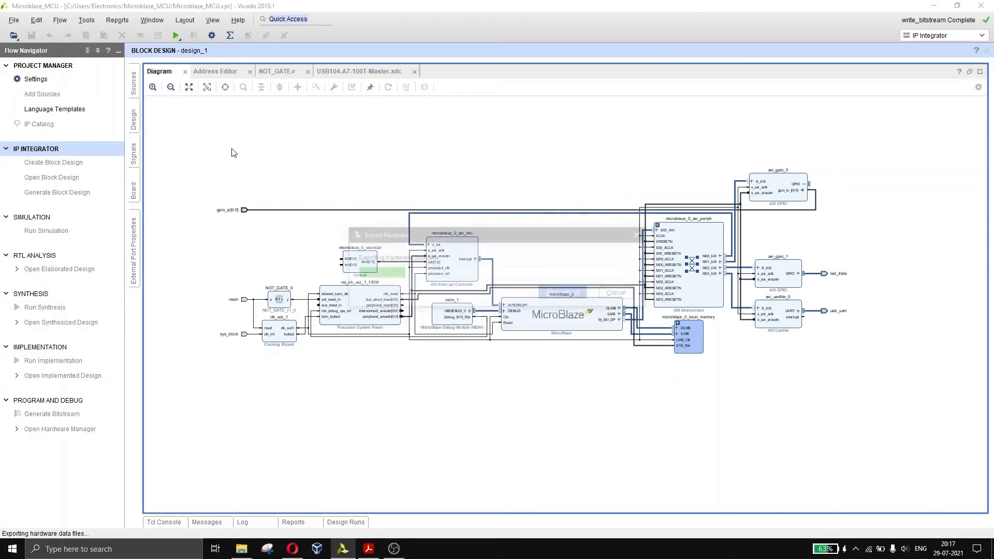
left_click(970, 72)
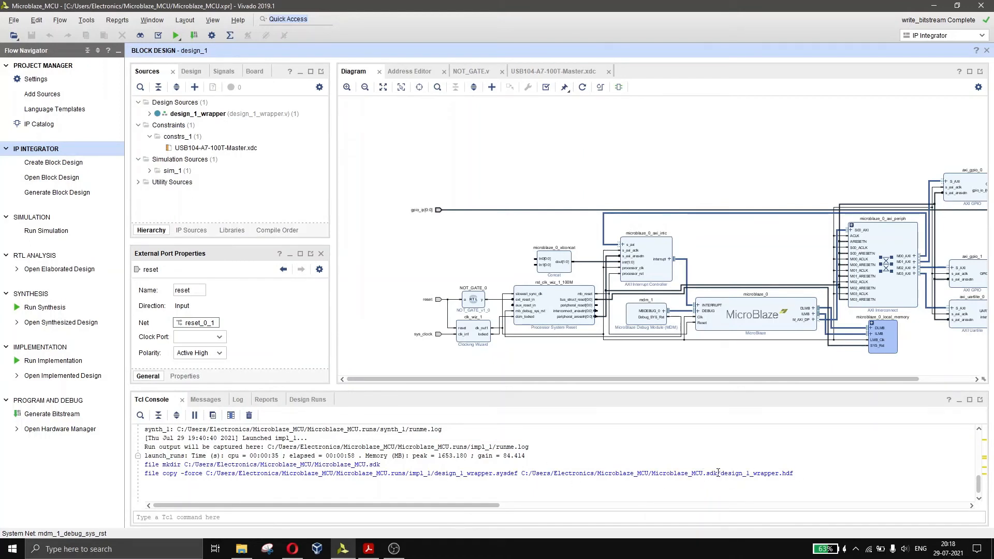
Launch the SDK with exported location and workspace local to the project, and review the address map and IP blocks in system.hdf
left_click(12, 21)
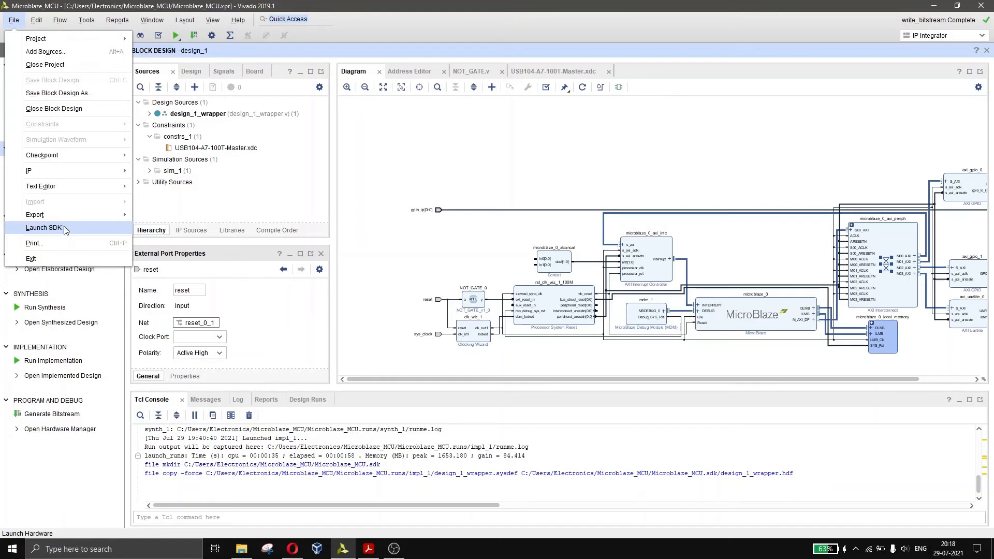
mouse_move(102, 215)
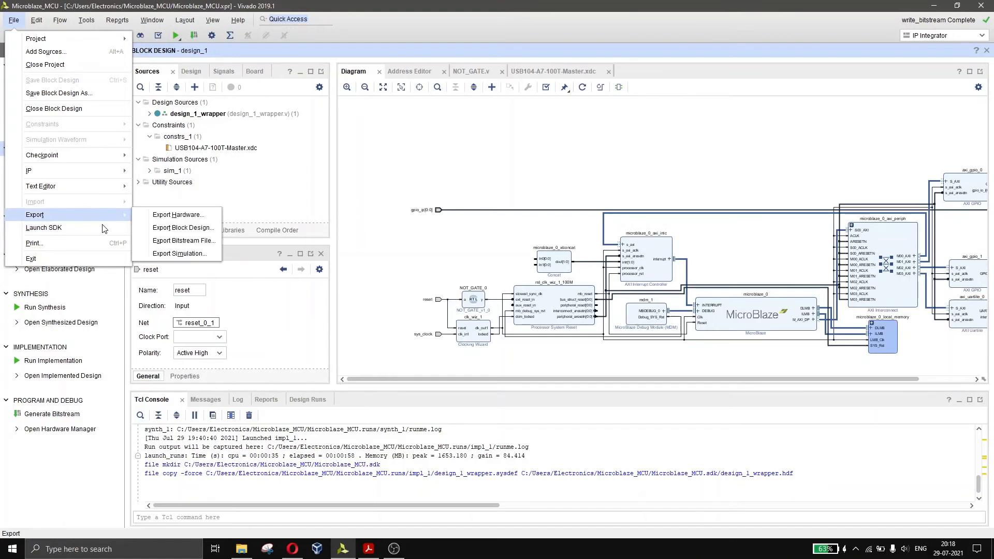
left_click(85, 227)
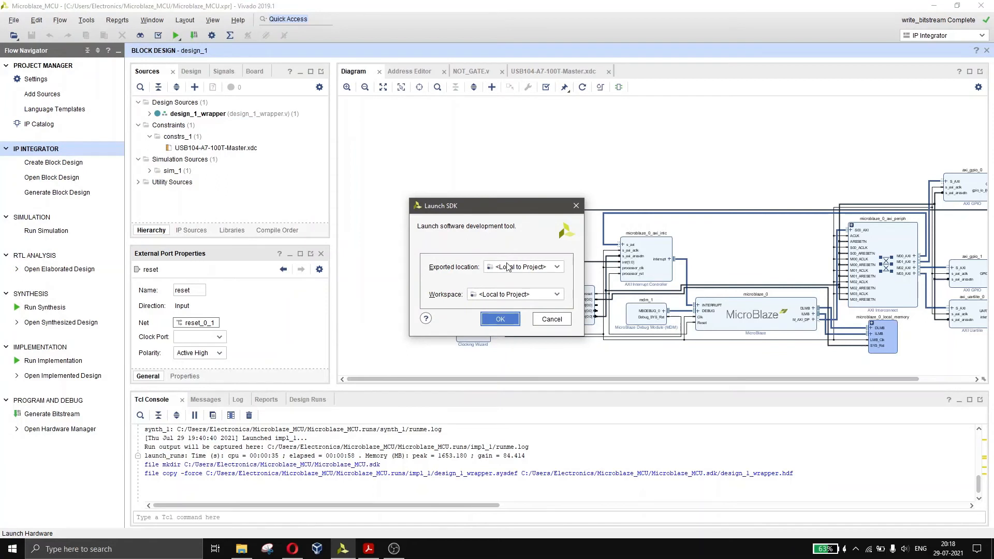
left_click(499, 319)
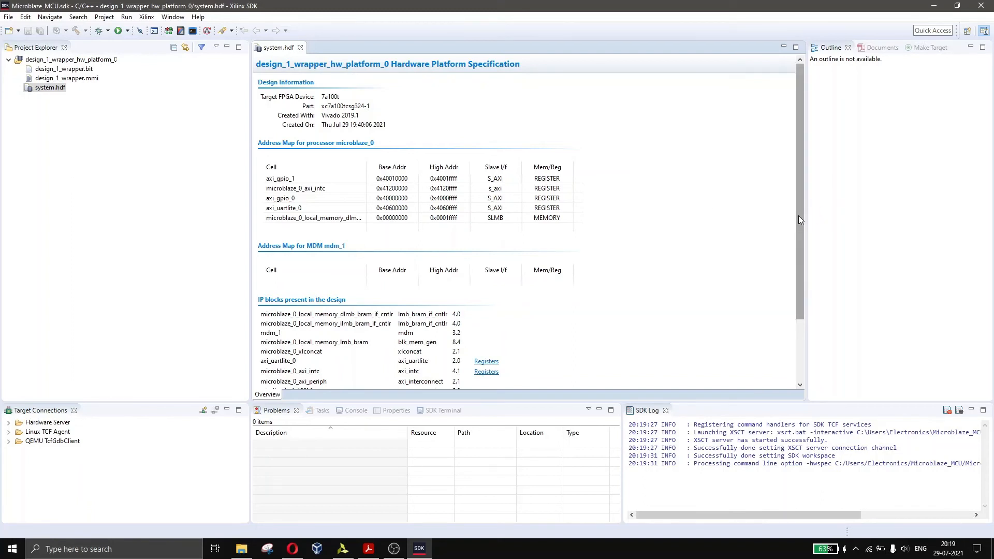
left_click_drag(799, 219, 704, 295)
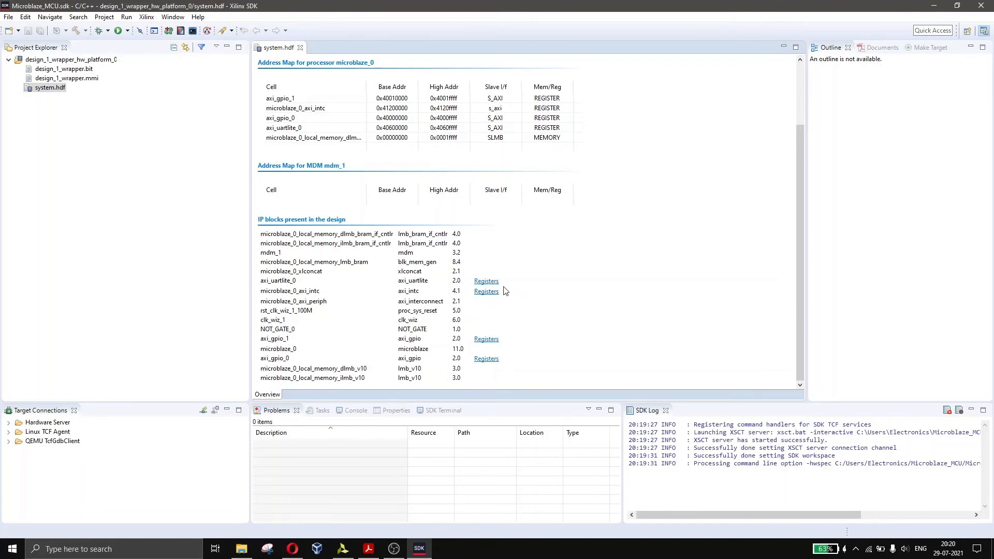
scroll(659, 238, "up", 3)
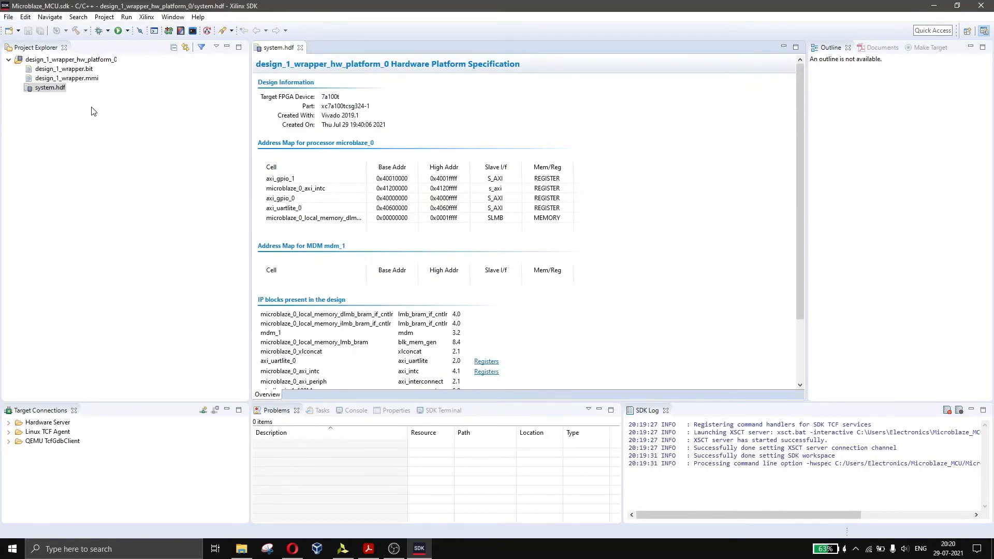
Start a new application project named Microblaze_MCU
left_click(9, 17)
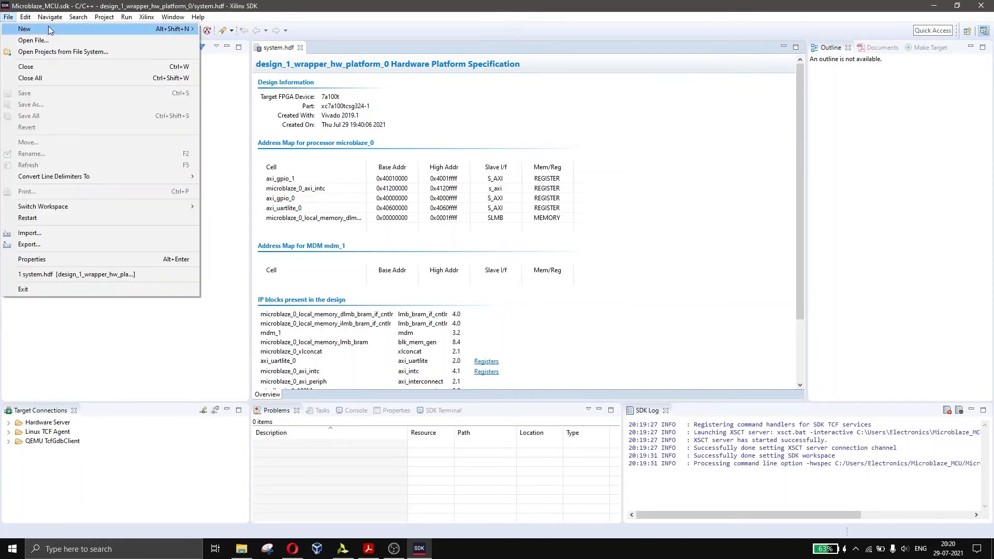
mouse_move(133, 31)
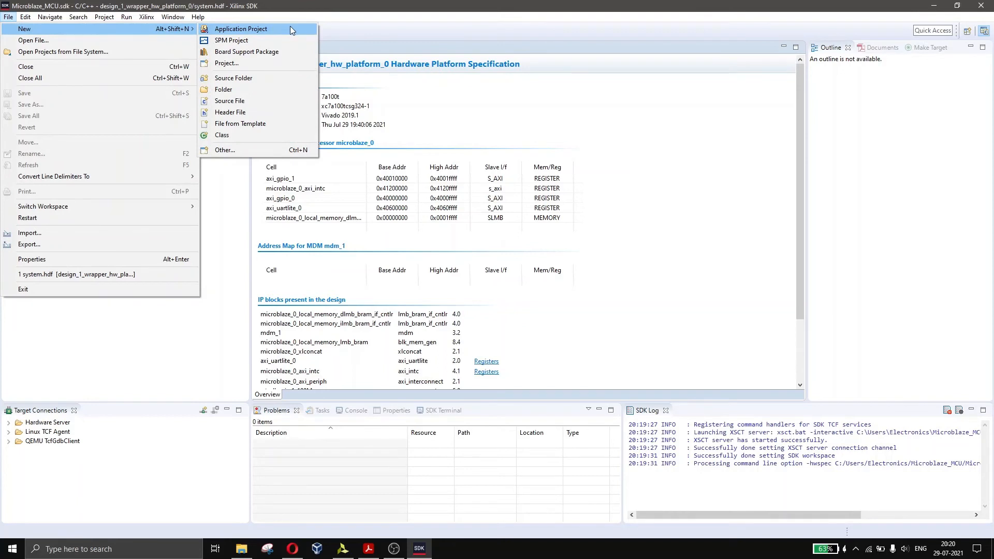
left_click(291, 29)
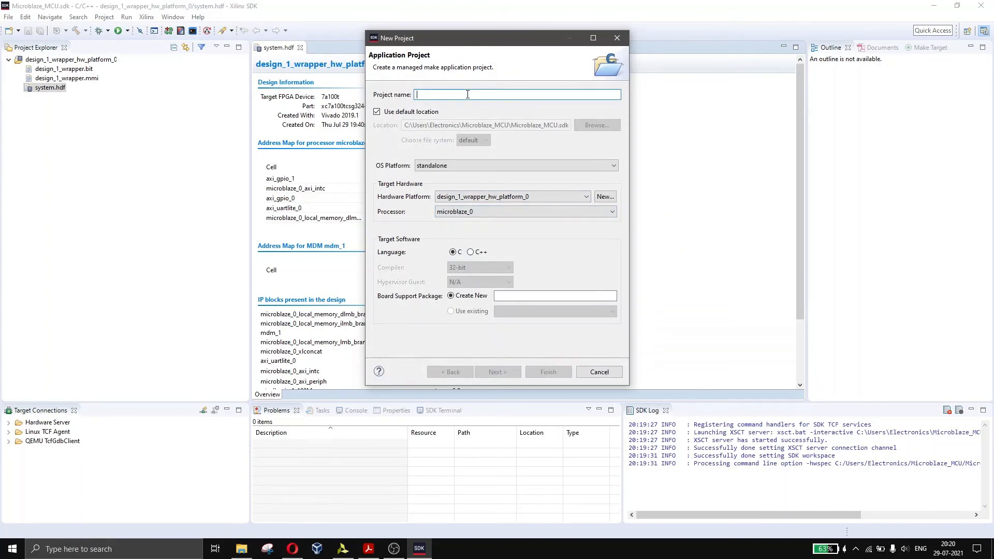
type("Microblaze_M")
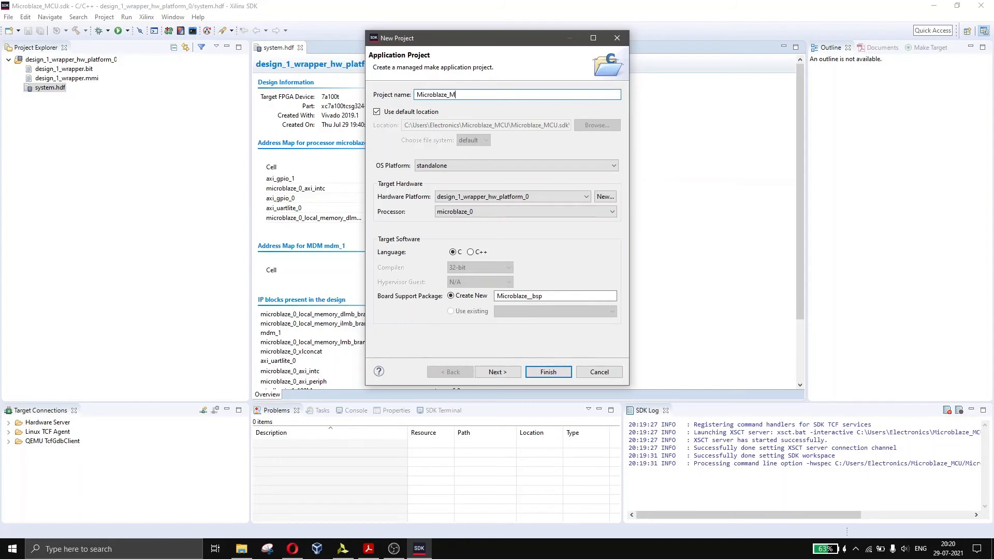
type("CU")
Keep the microblaze_0 processor and standalone OS platform, and create the application project from the Hello World template
left_click(501, 213)
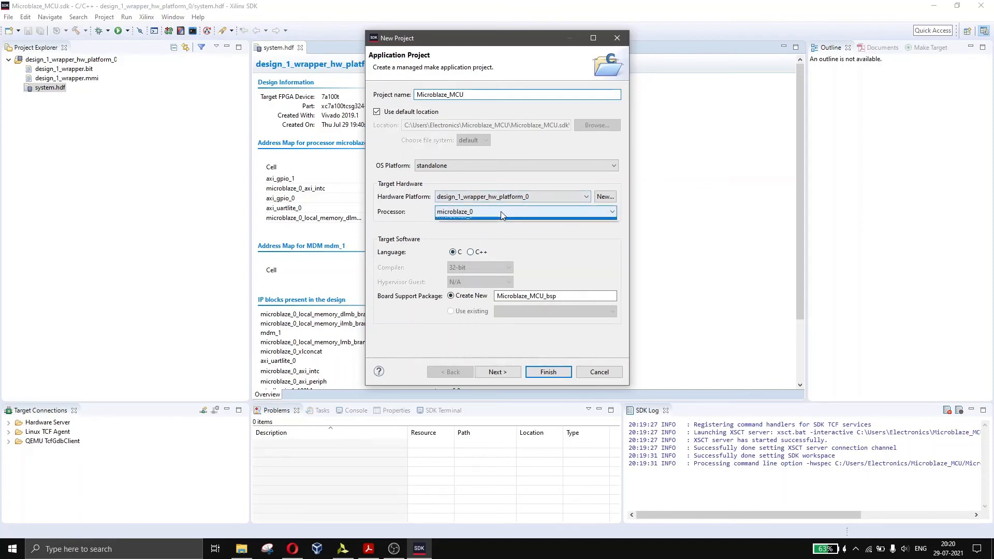
left_click(501, 212)
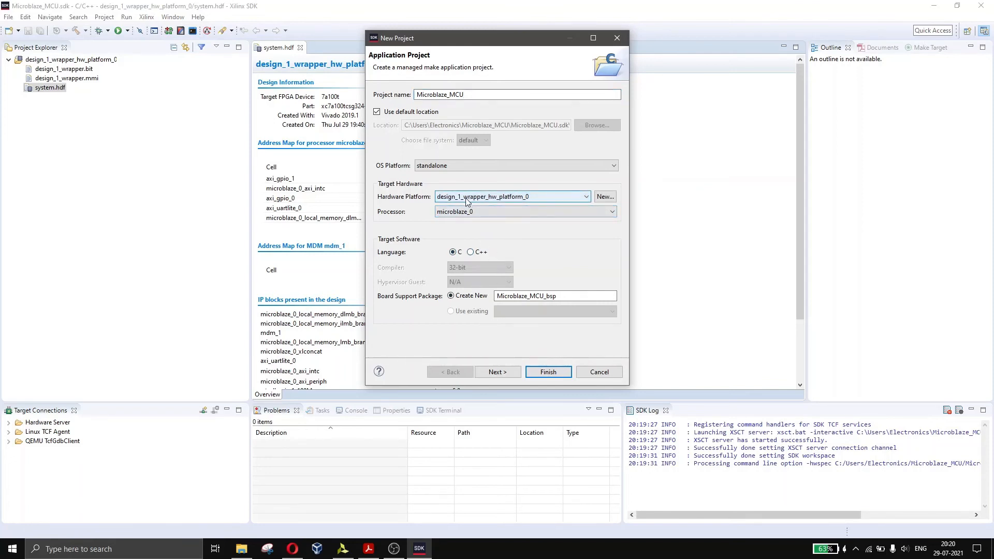
left_click(470, 165)
left_click(476, 166)
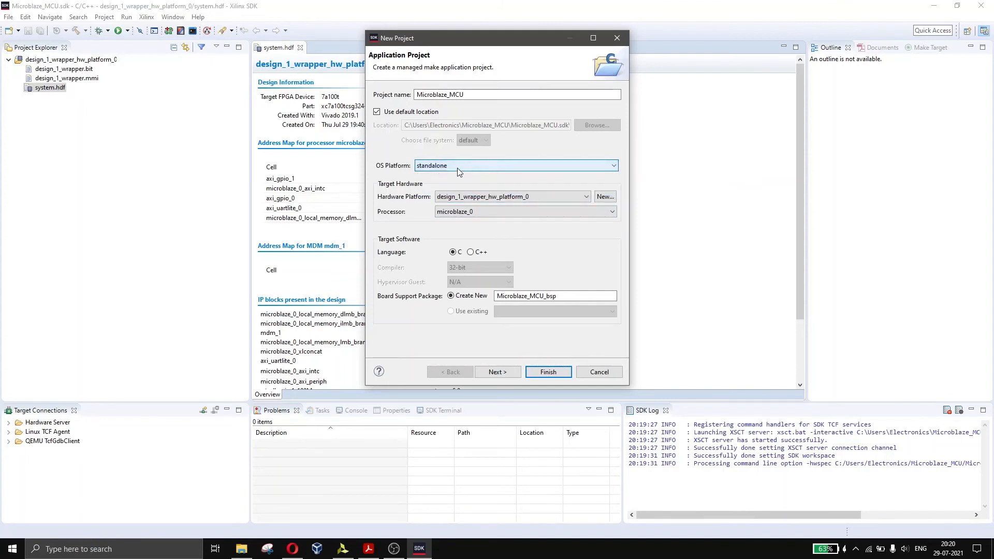
left_click(496, 372)
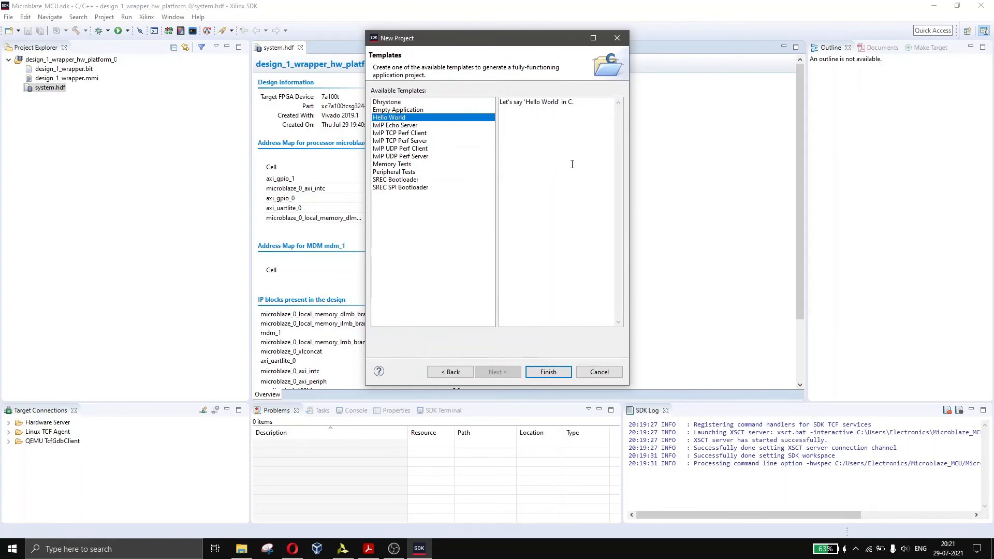
left_click(553, 371)
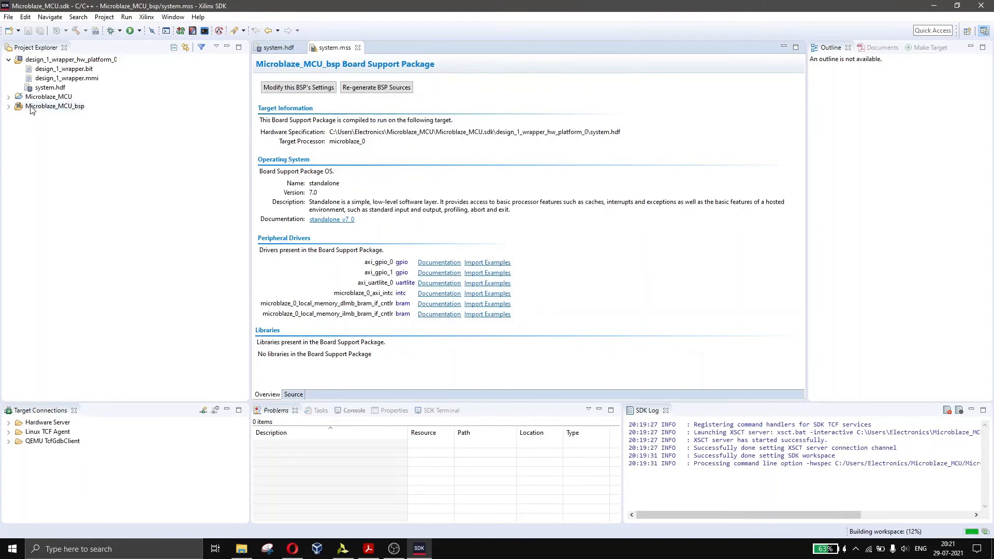
Open helloworld.c from the src folder of the Microblaze_MCU project and examine its print statement
left_click(8, 97)
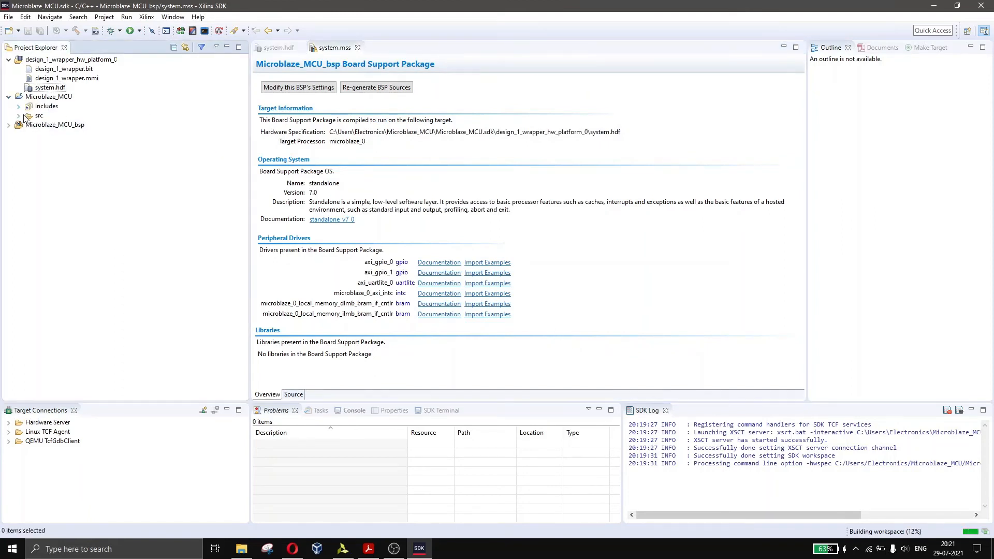
left_click(18, 116)
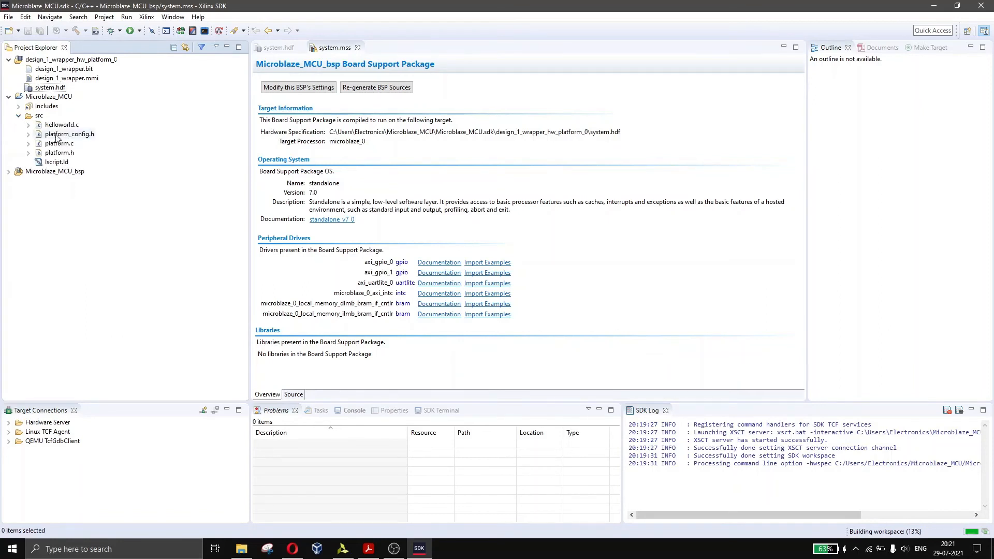
double_click(73, 126)
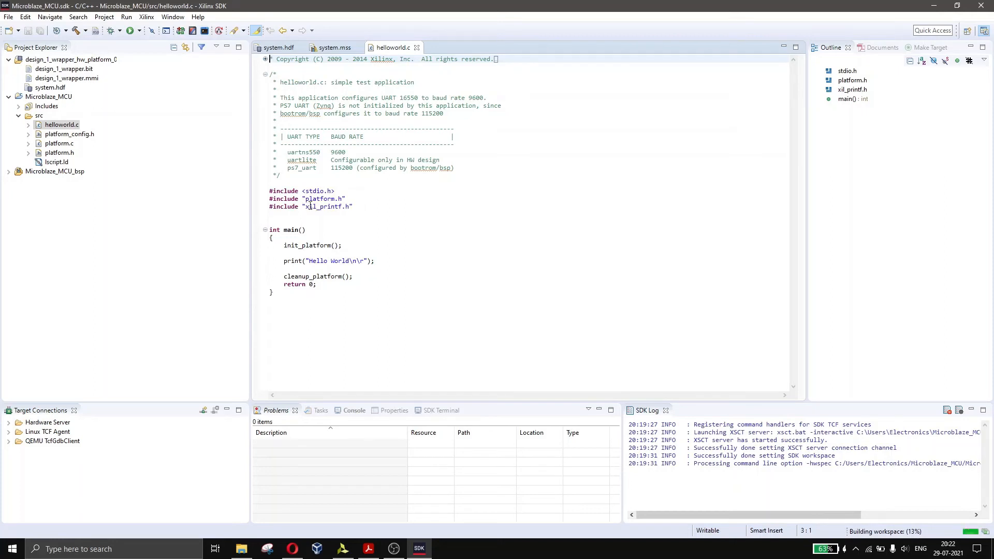
double_click(286, 262)
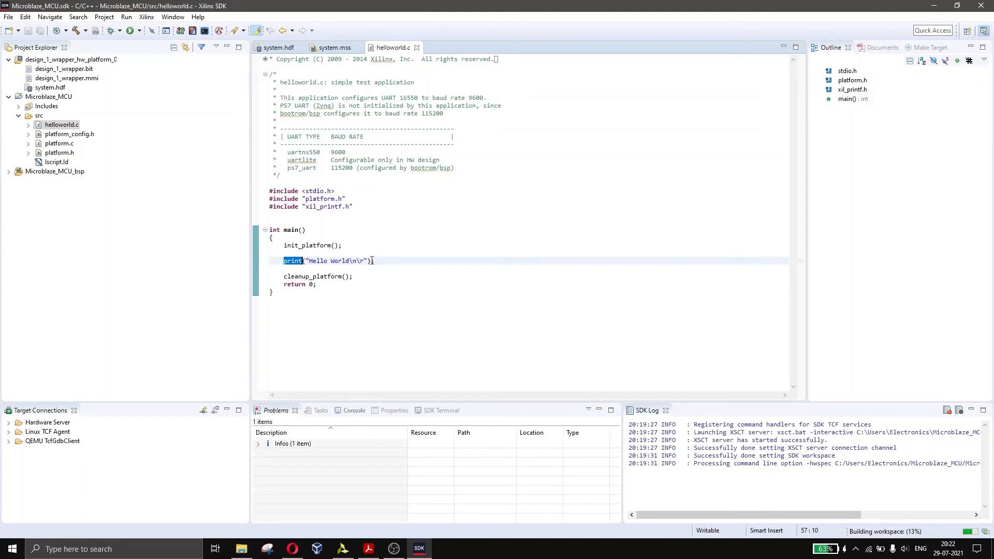
left_click(365, 259)
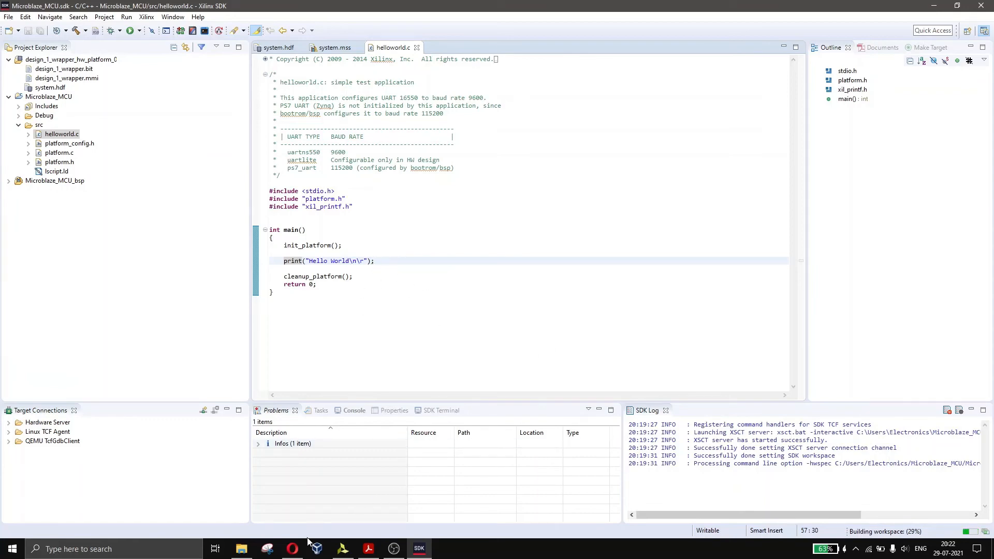
Bring up the DroidCam feed of the board, and connect the SDK Terminal to serial port COM9 at 9600 baud
left_click(297, 550)
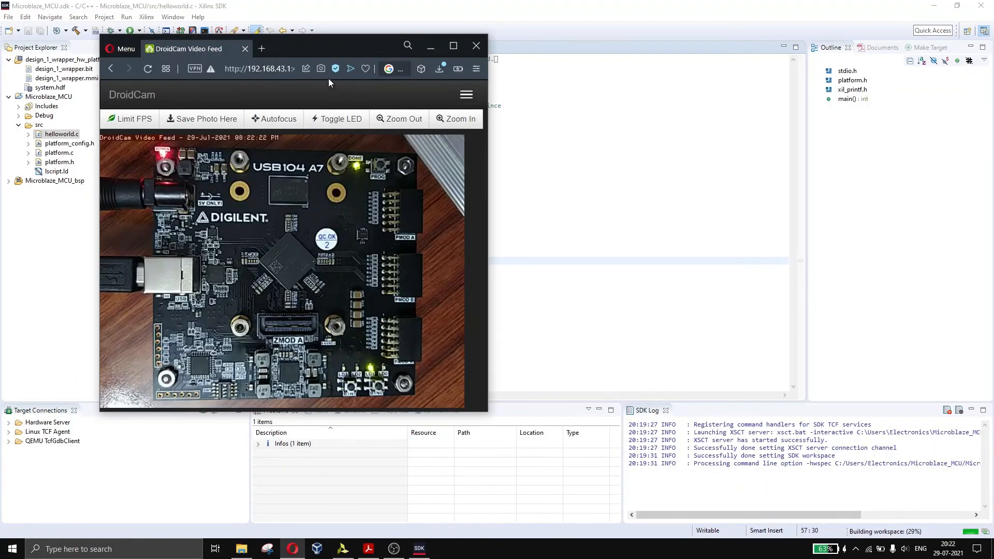
left_click_drag(337, 41, 781, 20)
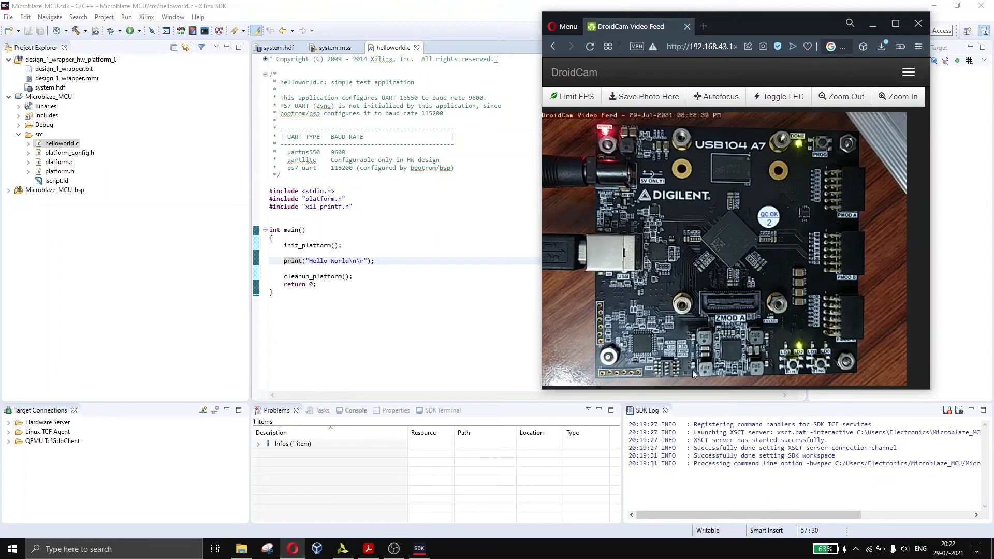
left_click(444, 414)
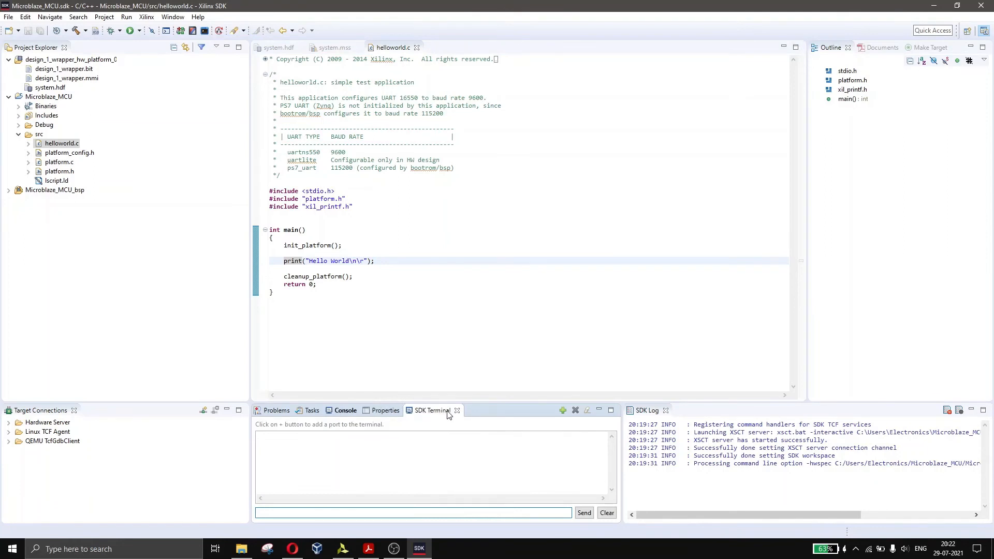
left_click(563, 410)
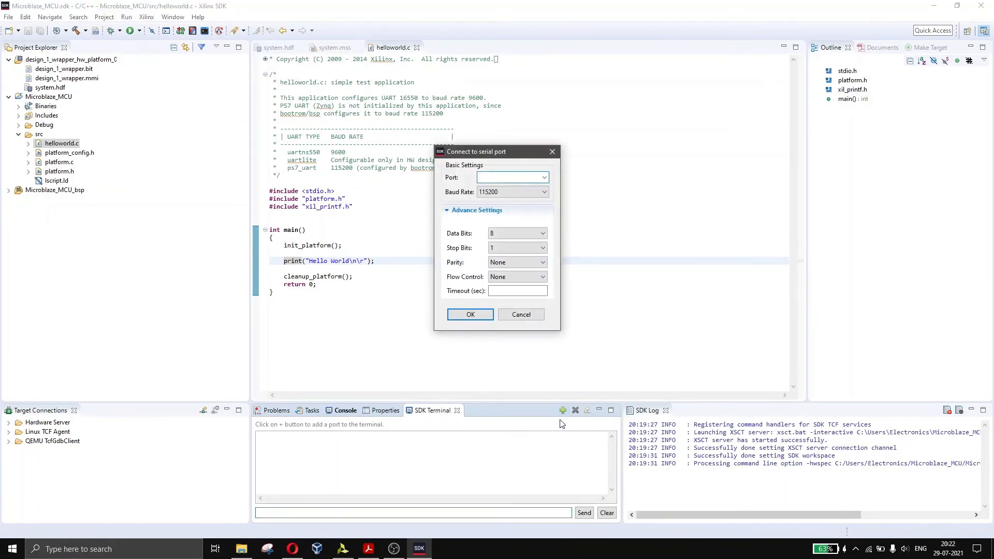
left_click(544, 177)
left_click(505, 188)
left_click(542, 192)
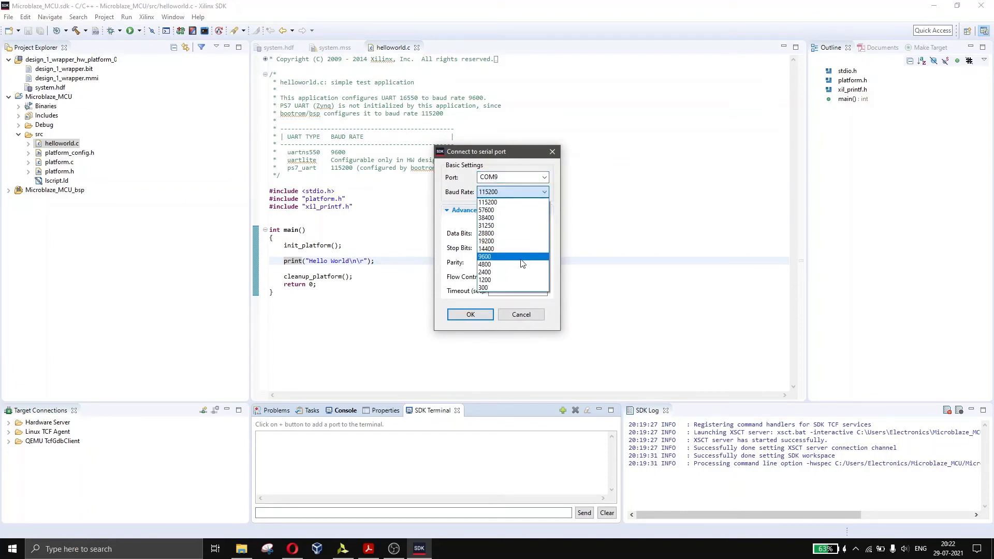
left_click(523, 256)
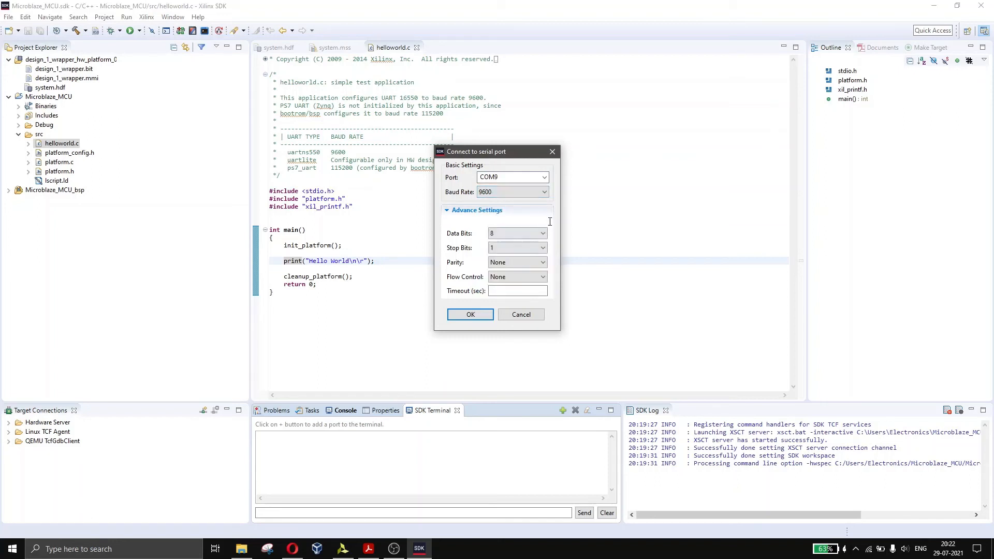
left_click(471, 314)
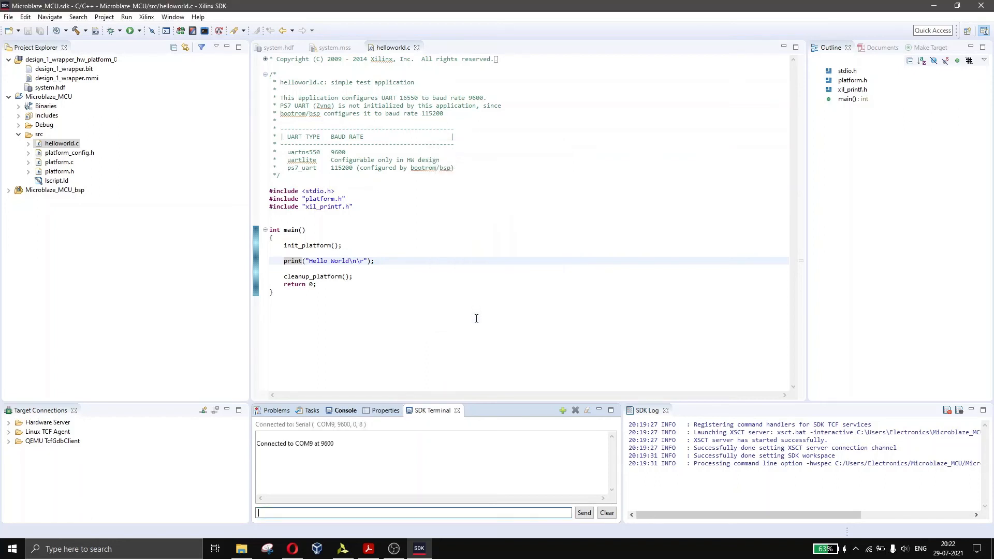
Enlarge the terminal area, watch its output beside the DroidCam feed of the board, and clear the terminal
left_click_drag(481, 402, 488, 378)
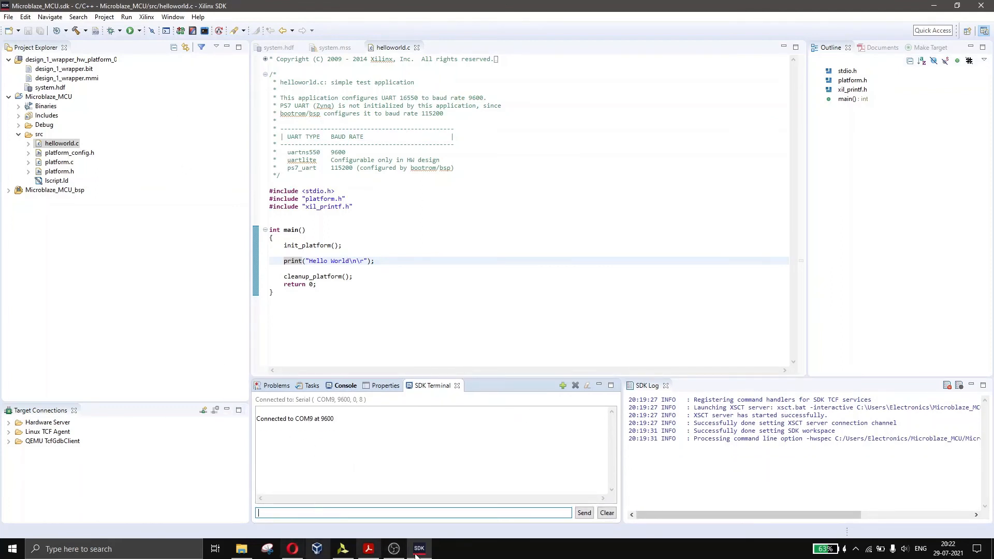
left_click(296, 545)
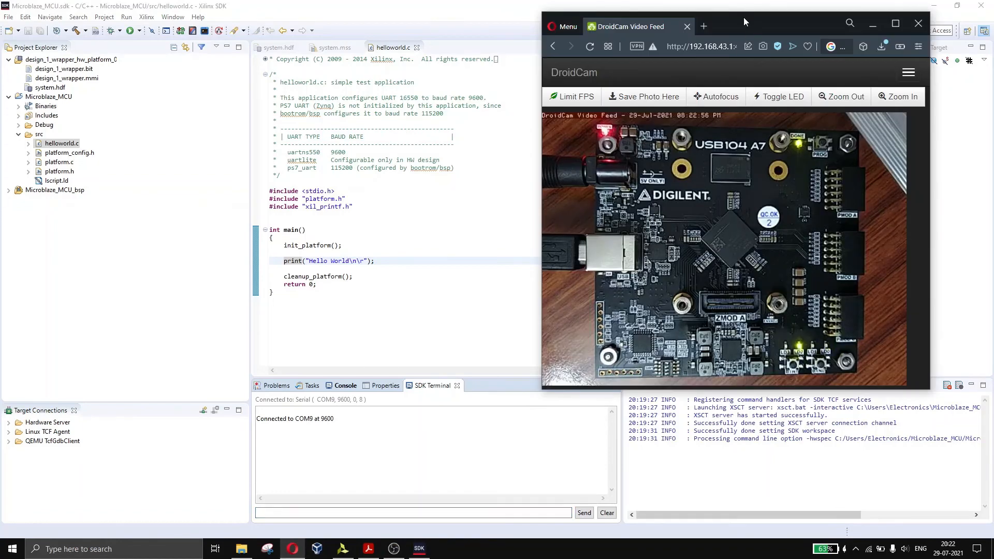
left_click_drag(748, 17, 759, 20)
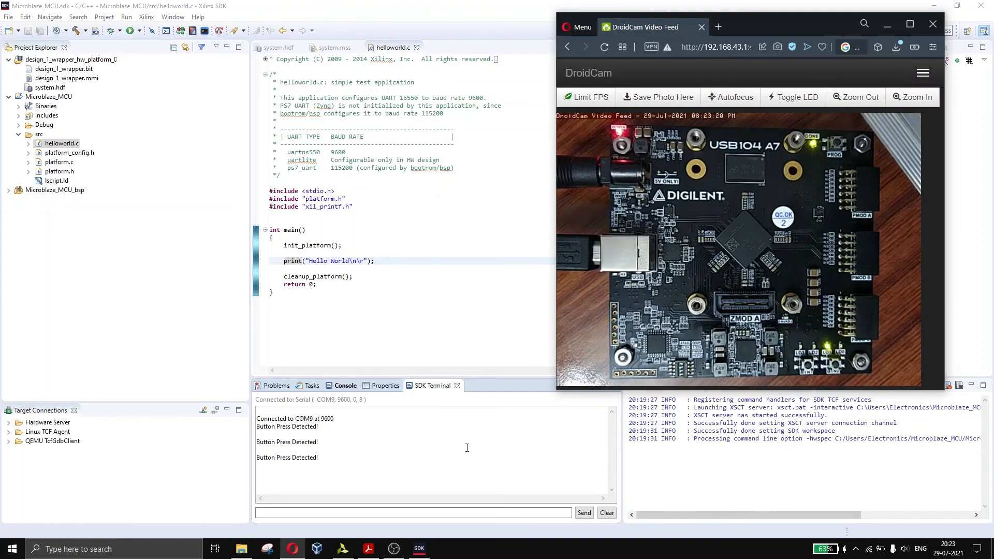
left_click(607, 513)
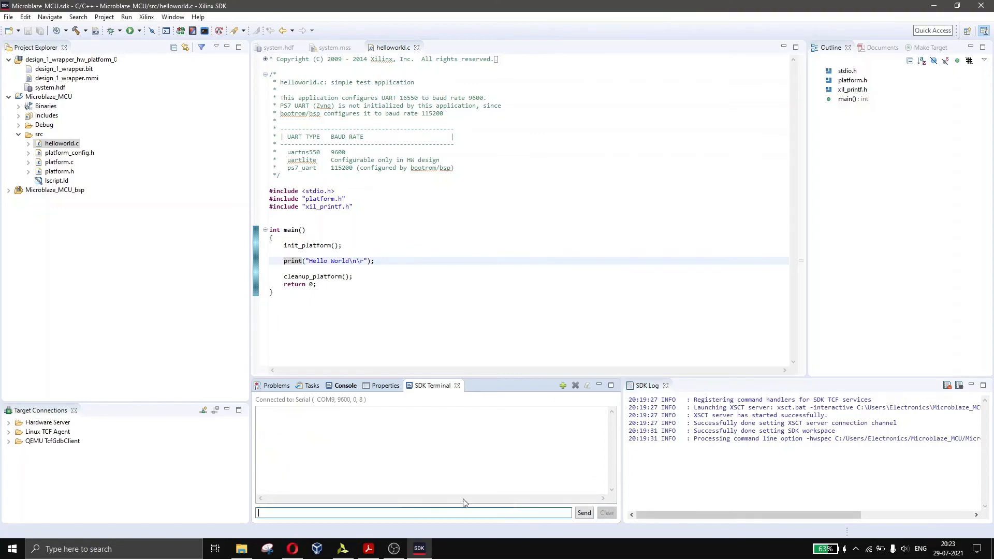
Program the FPGA with design_1_wrapper.bit and bootloop for microblaze_0, reviewing the Vivado block design before starting
left_click(147, 18)
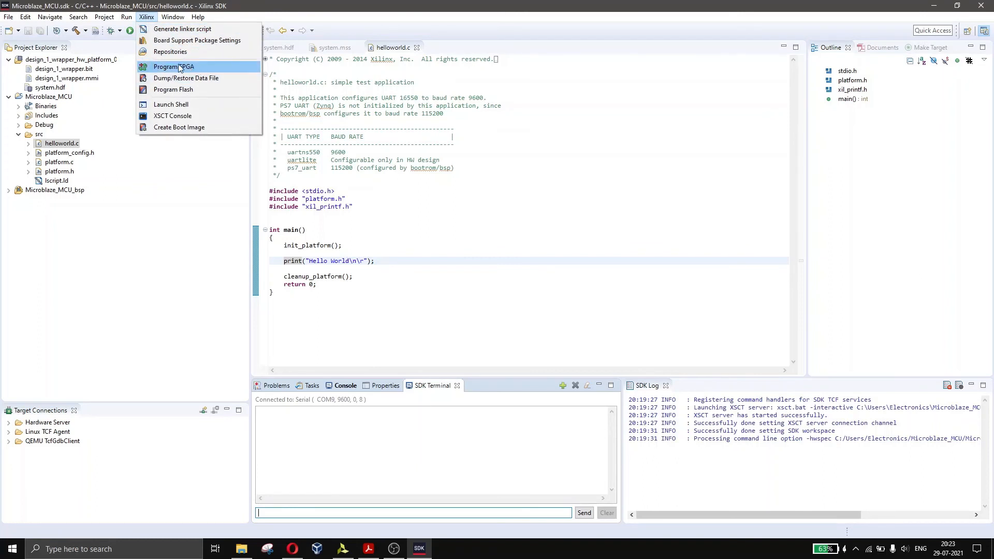
left_click(211, 70)
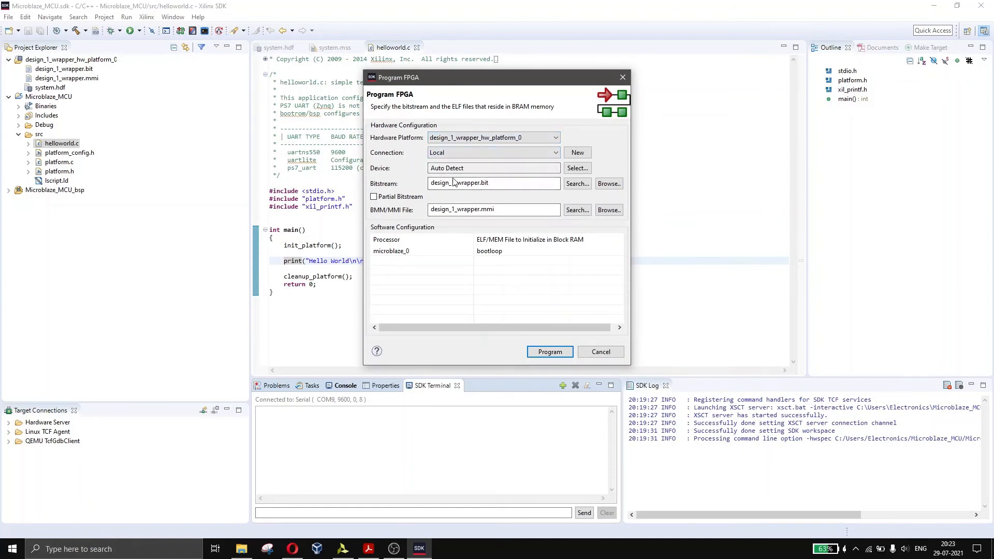
left_click(344, 551)
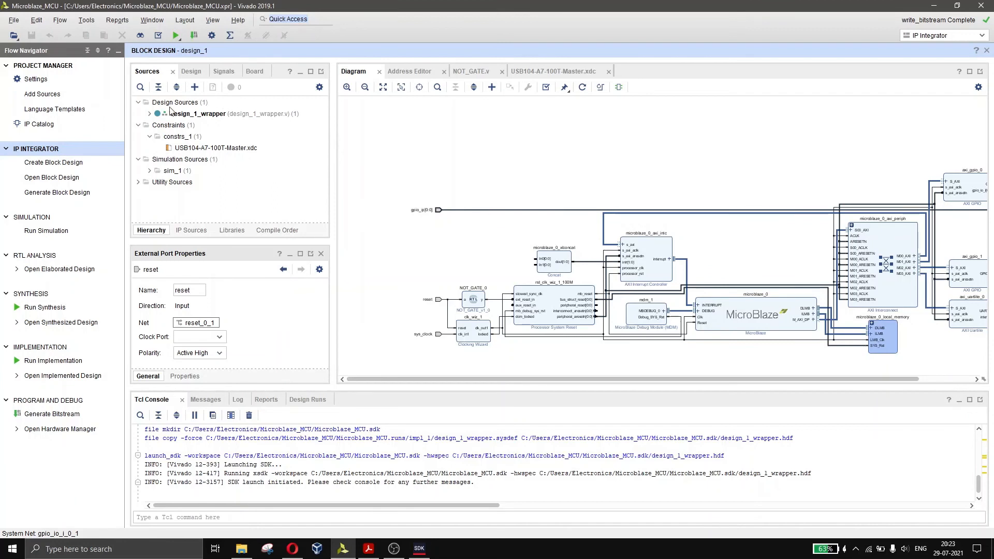
left_click_drag(796, 189, 701, 155)
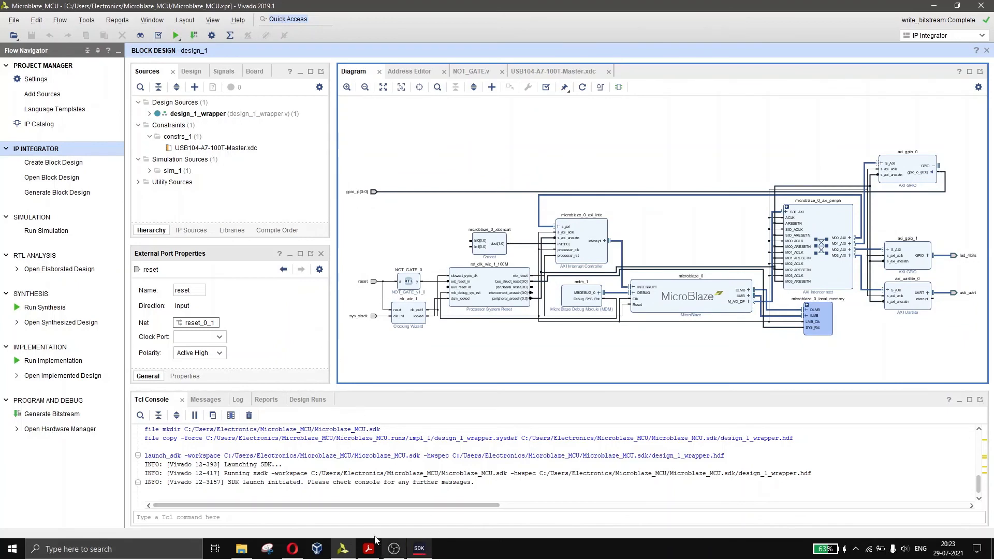
left_click(420, 550)
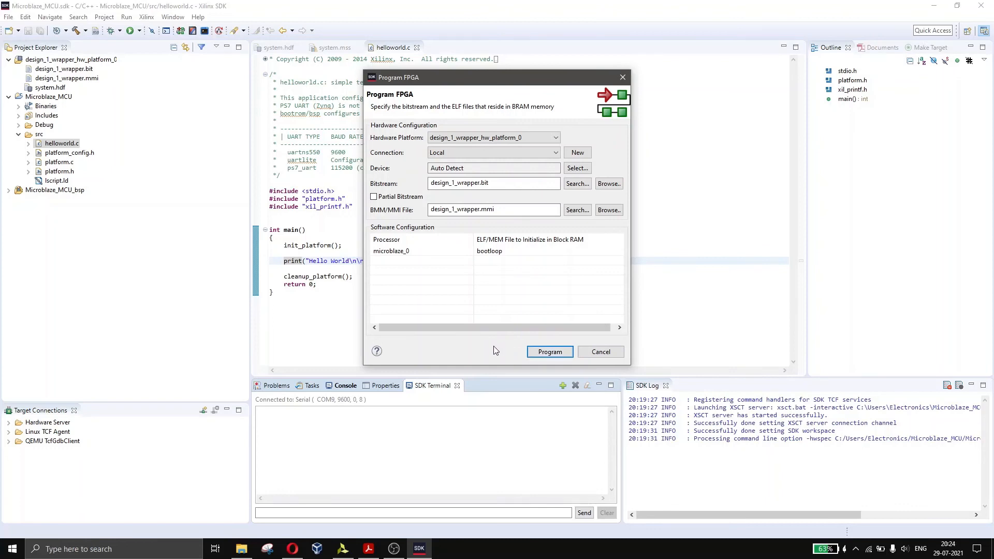
left_click(547, 354)
Watch the board in the DroidCam feed during programming, and examine the full lines of the SDK log
left_click(292, 548)
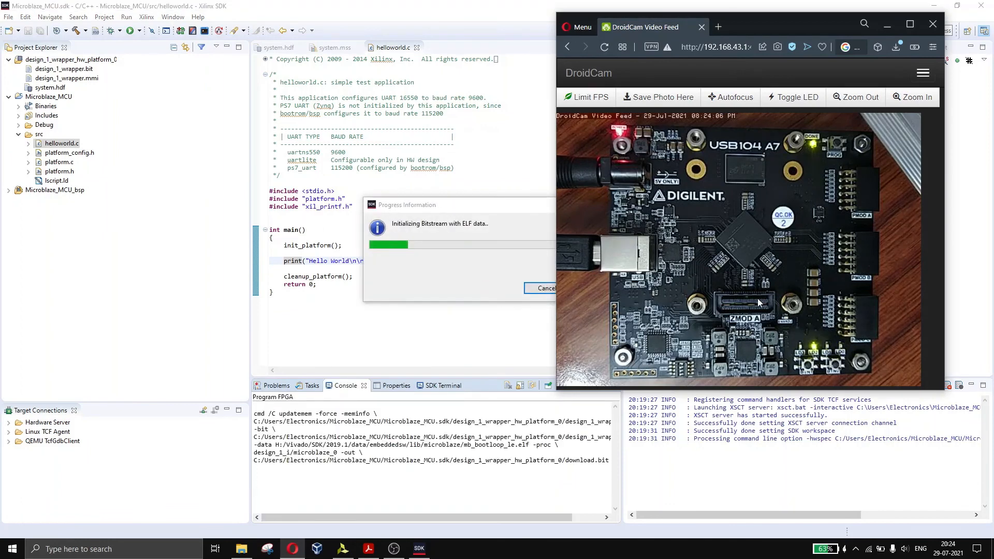
left_click_drag(744, 30, 766, 35)
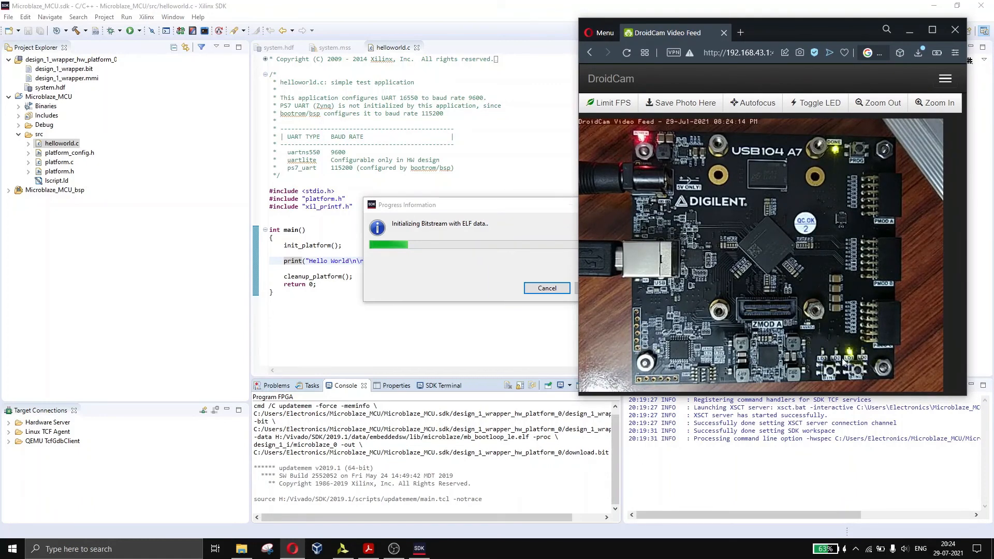
left_click_drag(798, 27, 808, 11)
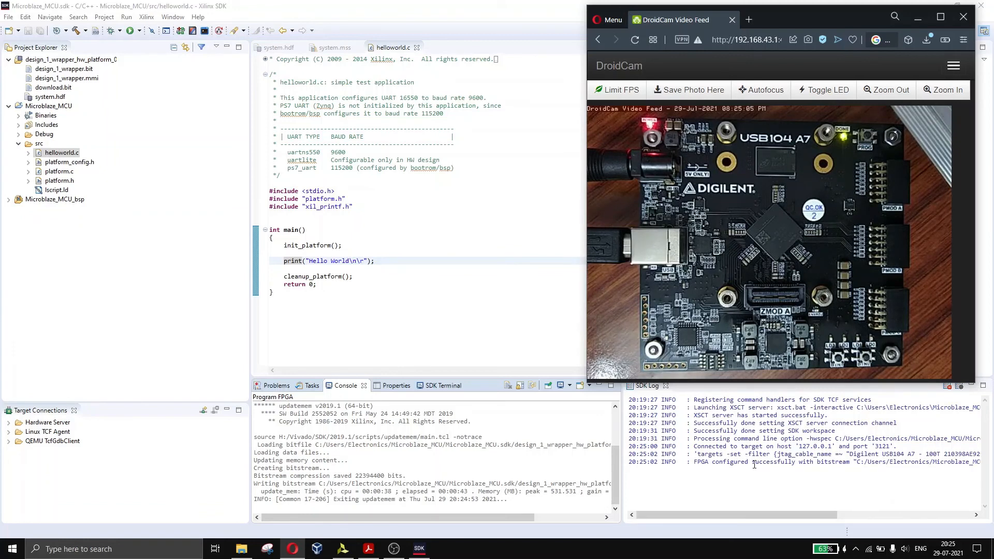
left_click_drag(818, 514, 931, 514)
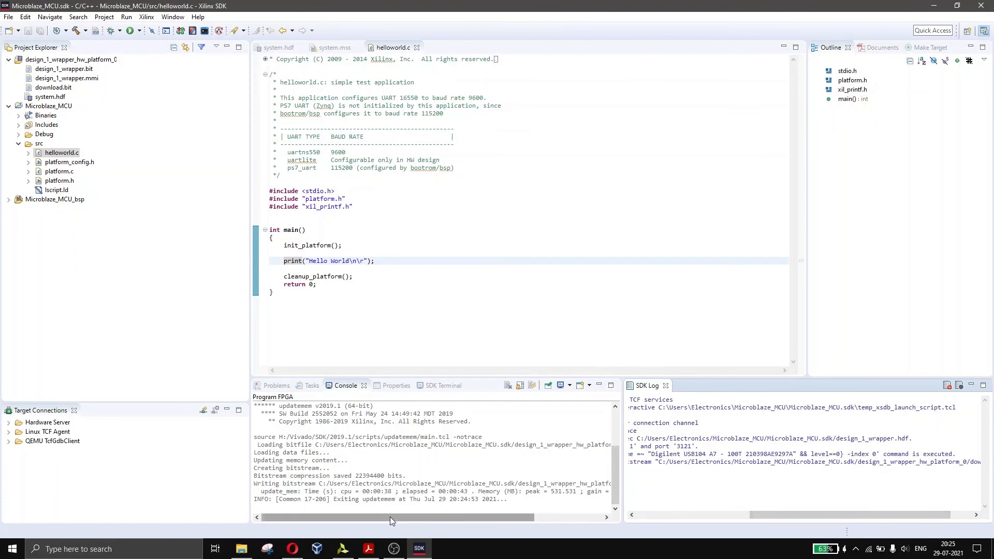
left_click(292, 548)
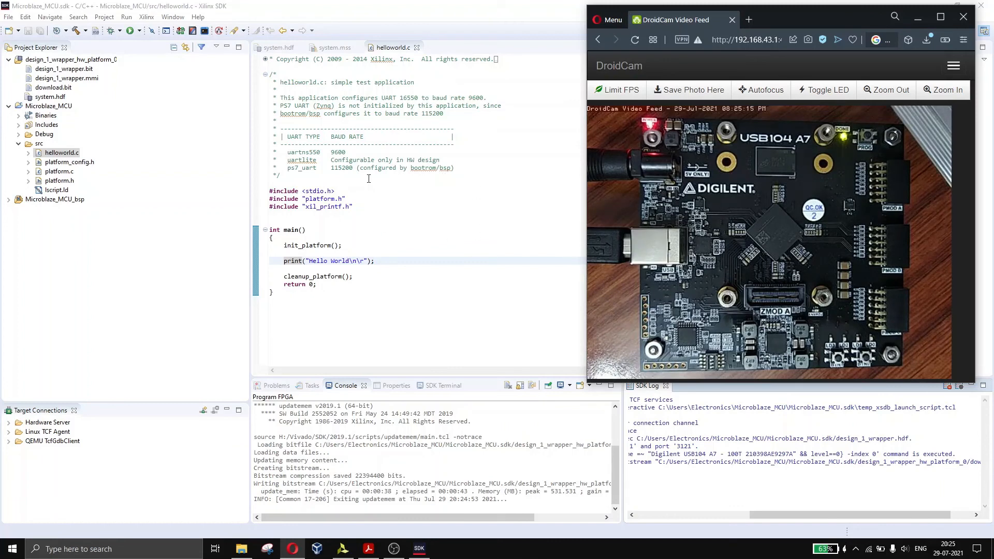
Show the SDK Terminal and run the Microblaze_MCU application using Launch on Hardware (GDB)
left_click(400, 209)
left_click(432, 385)
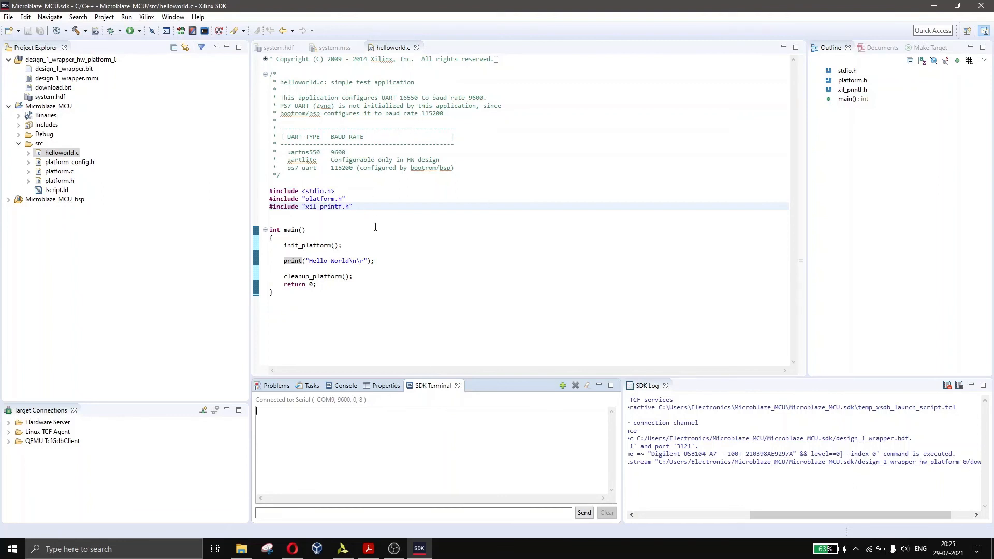
left_click(407, 160)
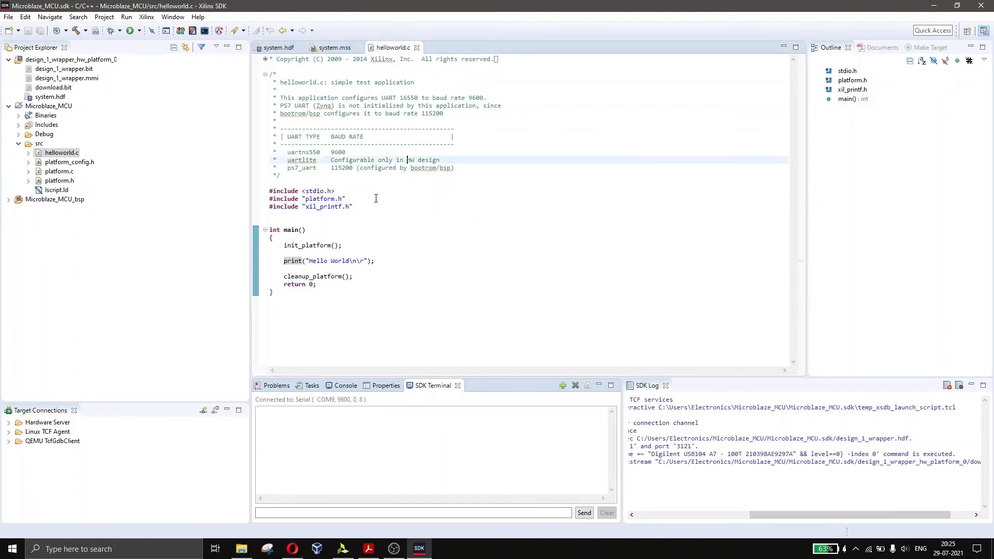
left_click(375, 420)
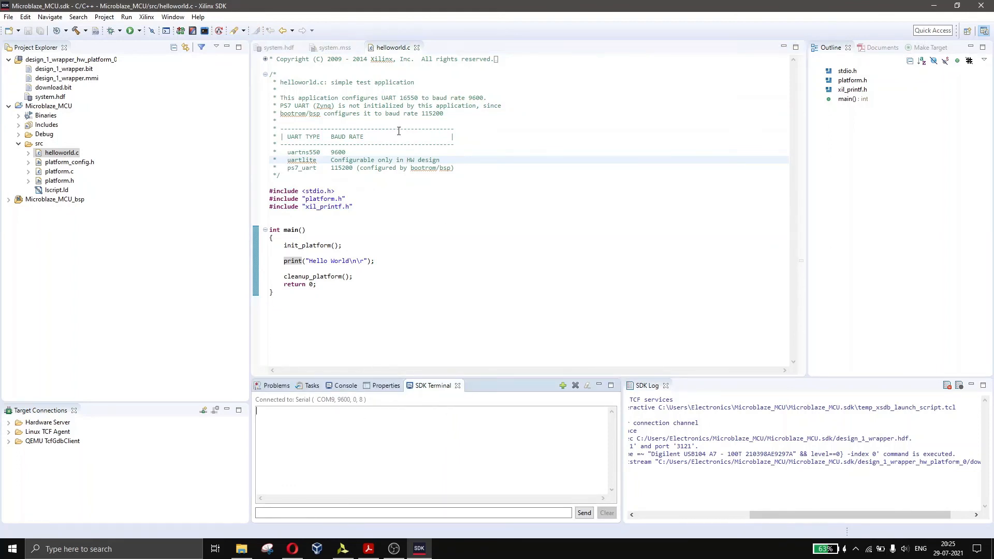
left_click(130, 31)
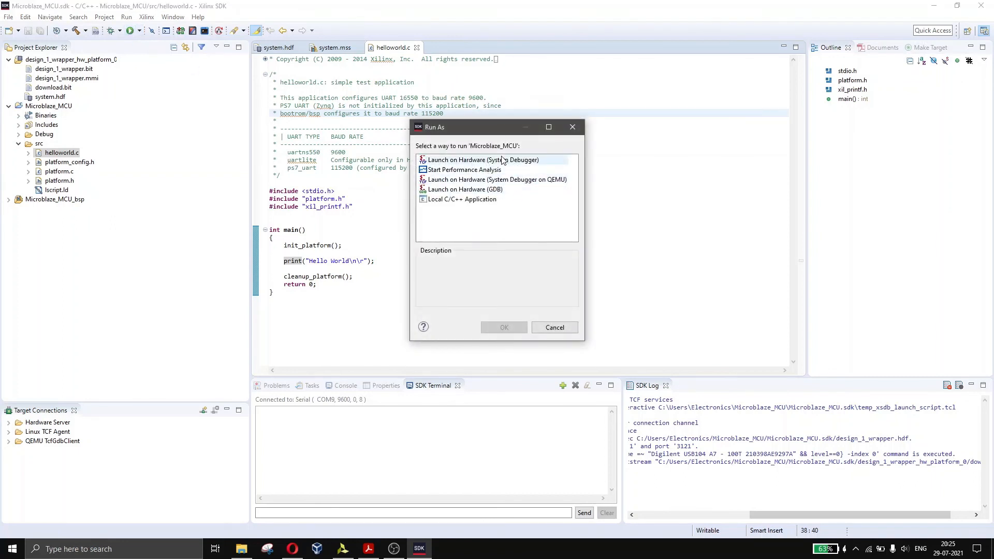
left_click(454, 191)
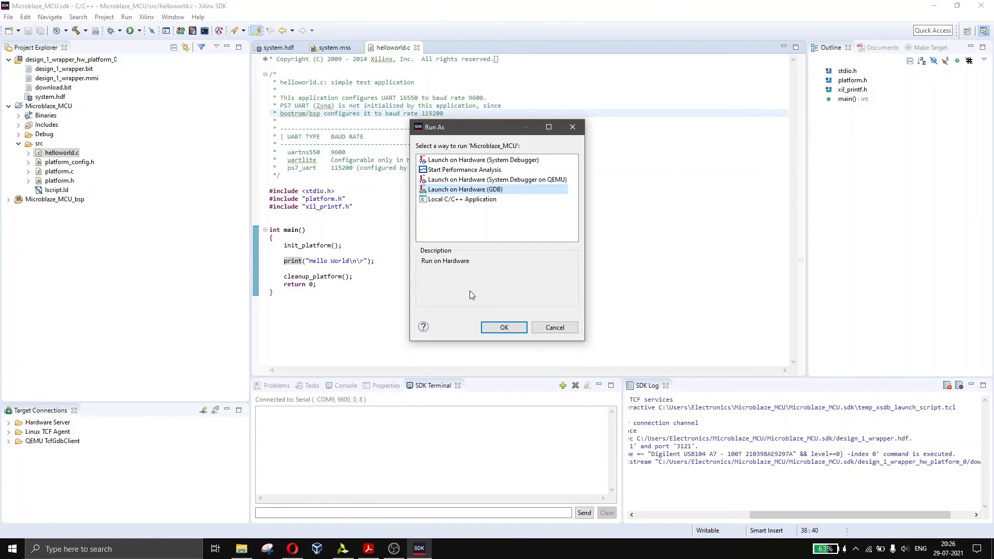
left_click(518, 329)
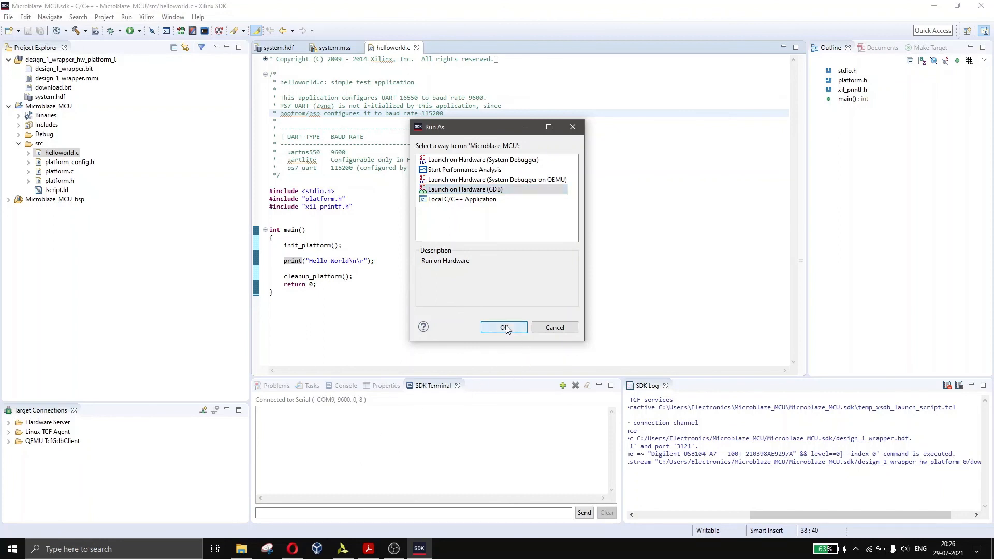
Examine the SDK log and the terminal output, and run the Microblaze_MCU application again
left_click(435, 429)
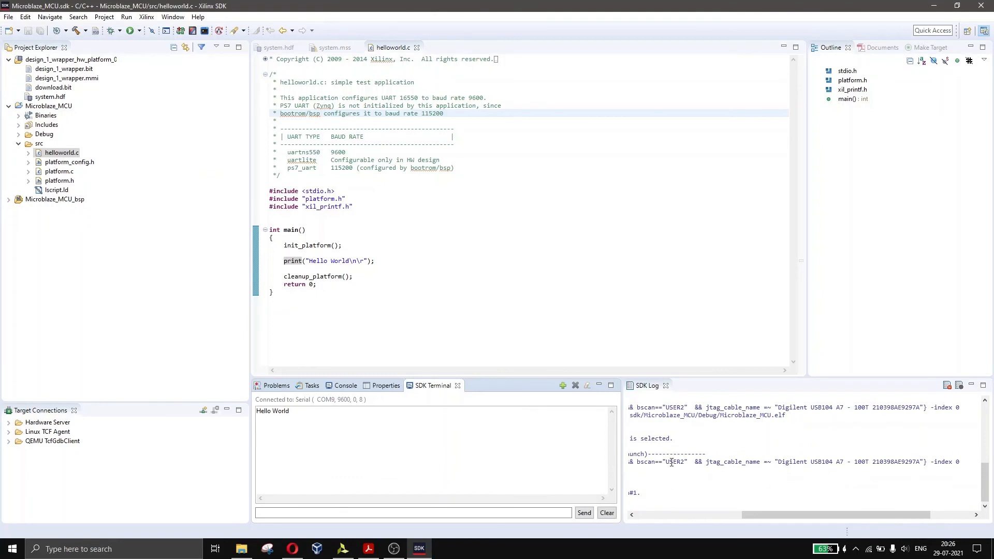
left_click_drag(760, 515, 655, 514)
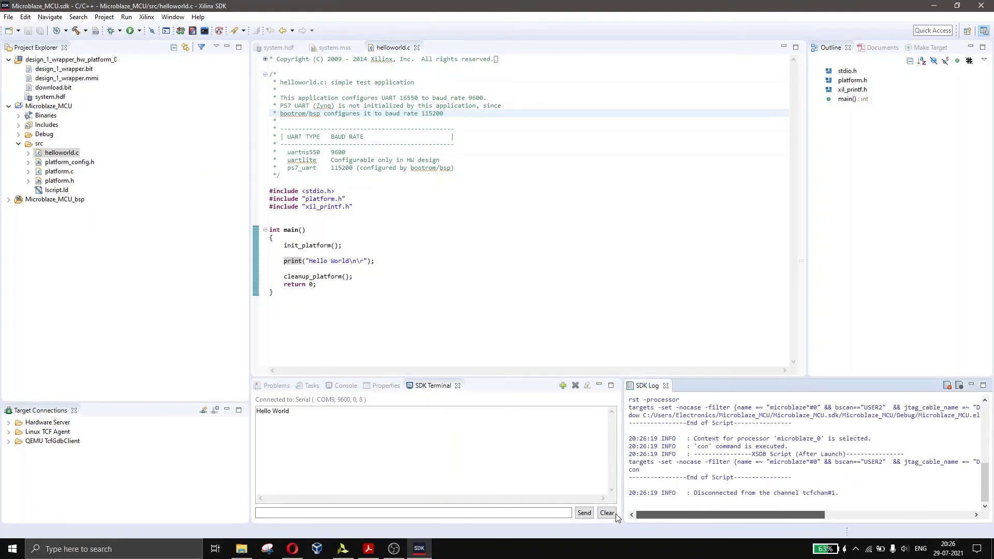
scroll(723, 482, "up", 1)
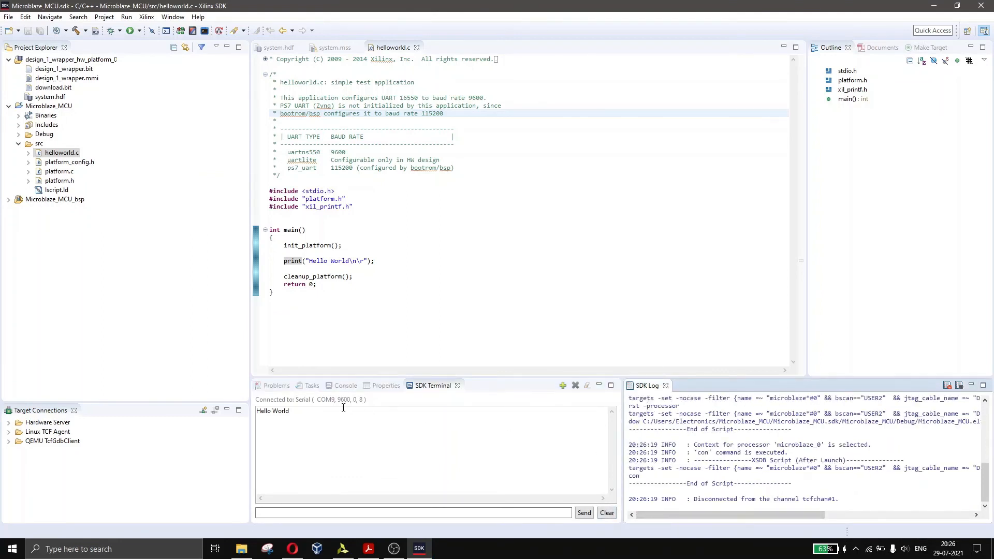
left_click_drag(301, 412, 258, 413)
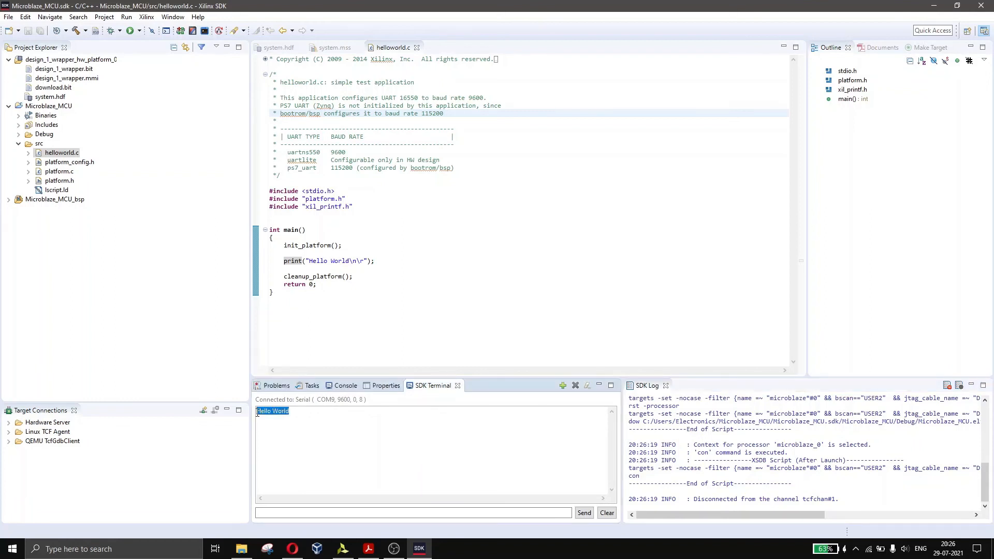
left_click(310, 415)
left_click(131, 31)
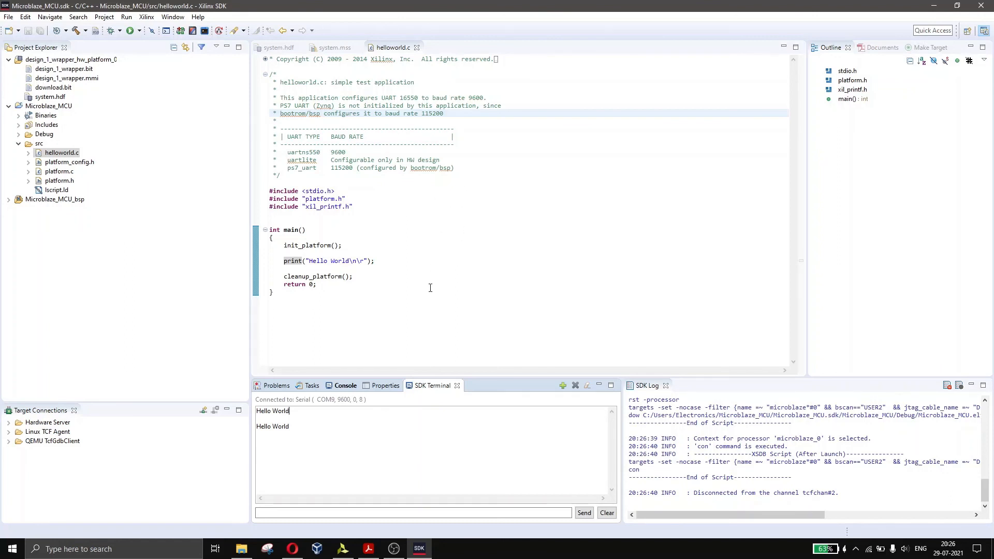
Switch to Vivado and examine the axi_uartlite_0 block and its usb_uart port in the block design, and return to the SDK
left_click(343, 550)
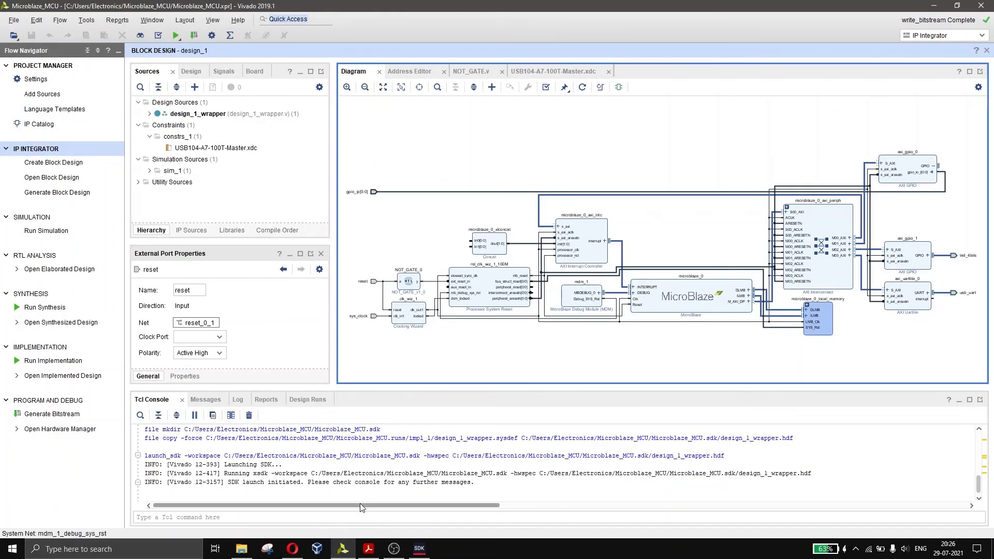
left_click(419, 550)
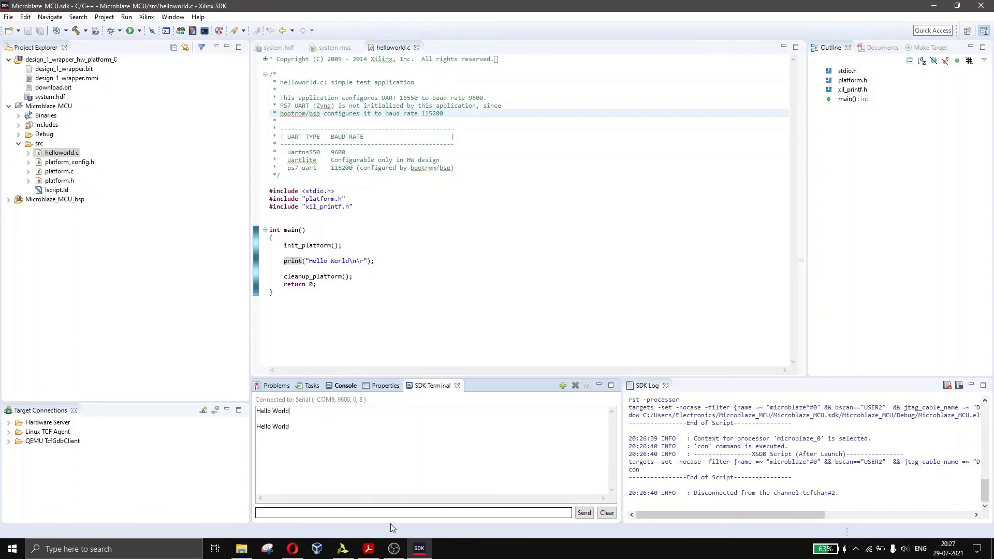
left_click(343, 549)
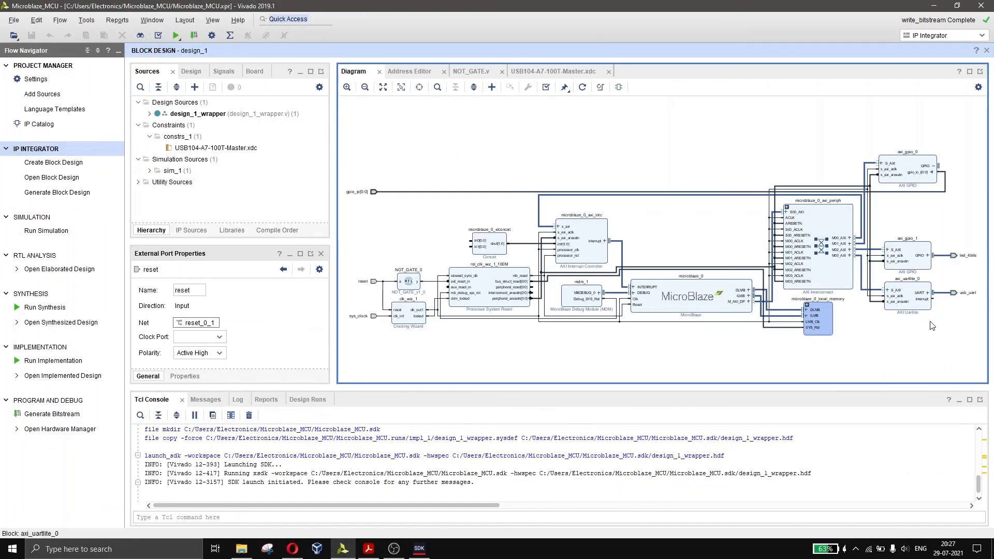
left_click_drag(931, 327, 797, 330)
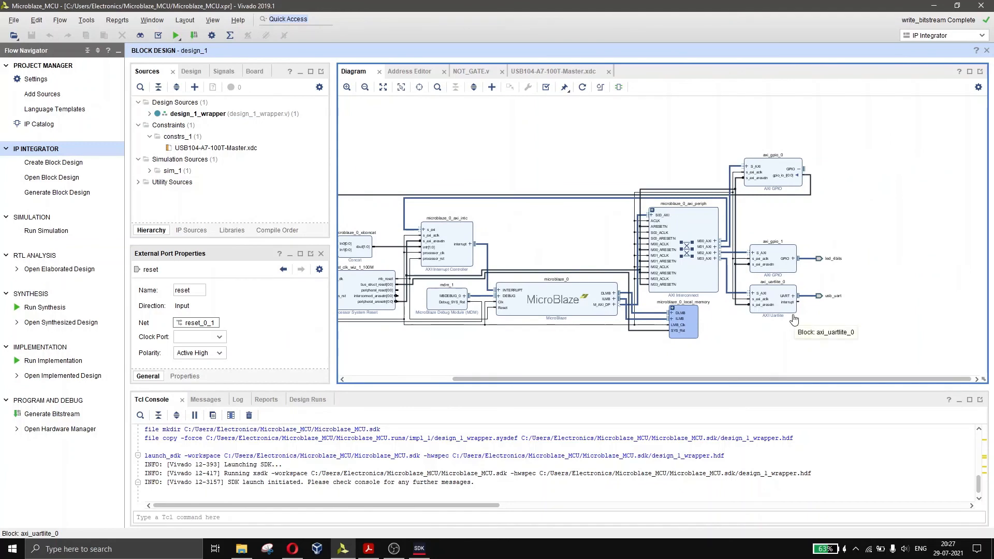
scroll(794, 316, "up", 3)
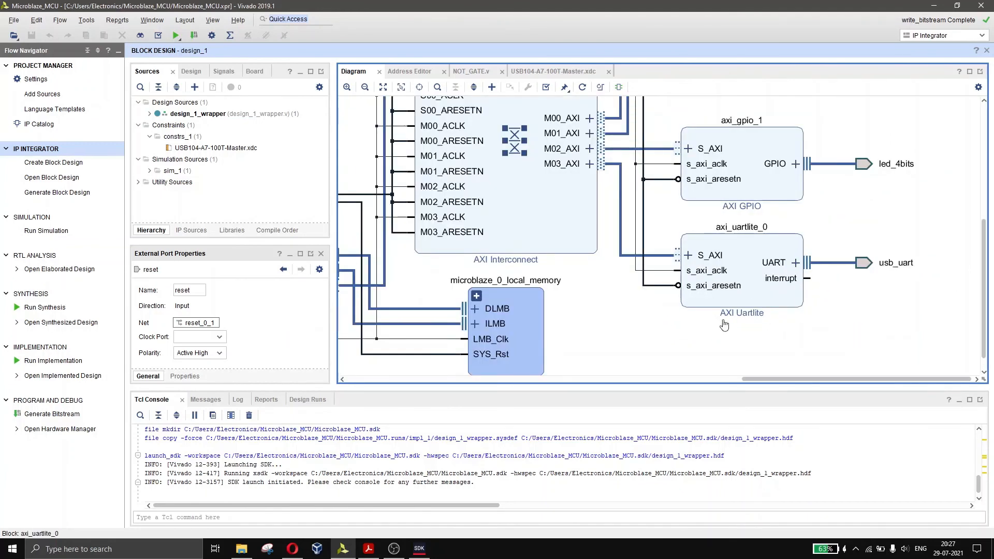
left_click(419, 549)
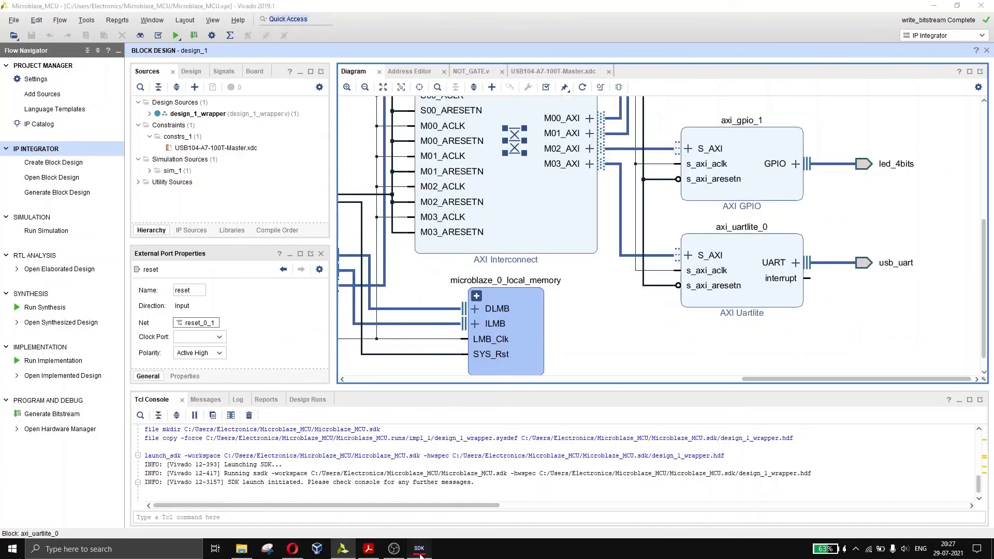